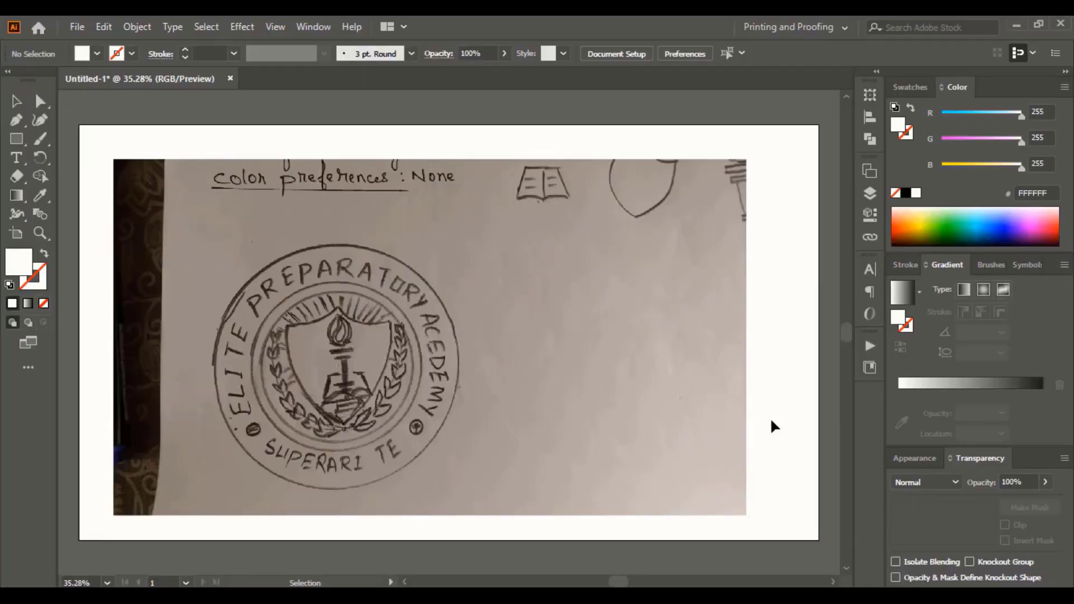
- Lock the placed sketch photo
left_click(435, 225)
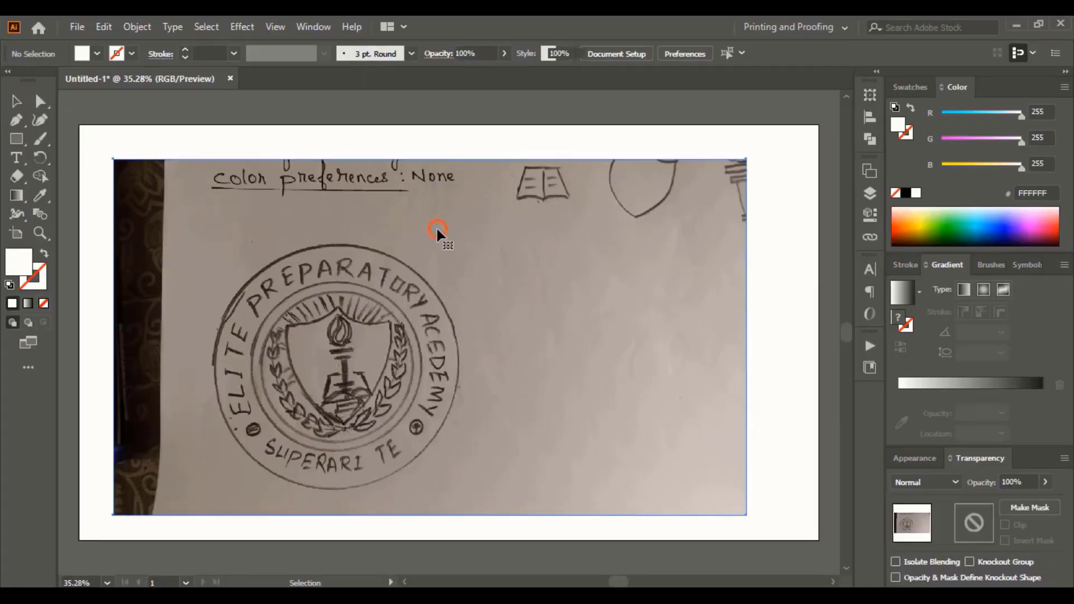
left_click(133, 30)
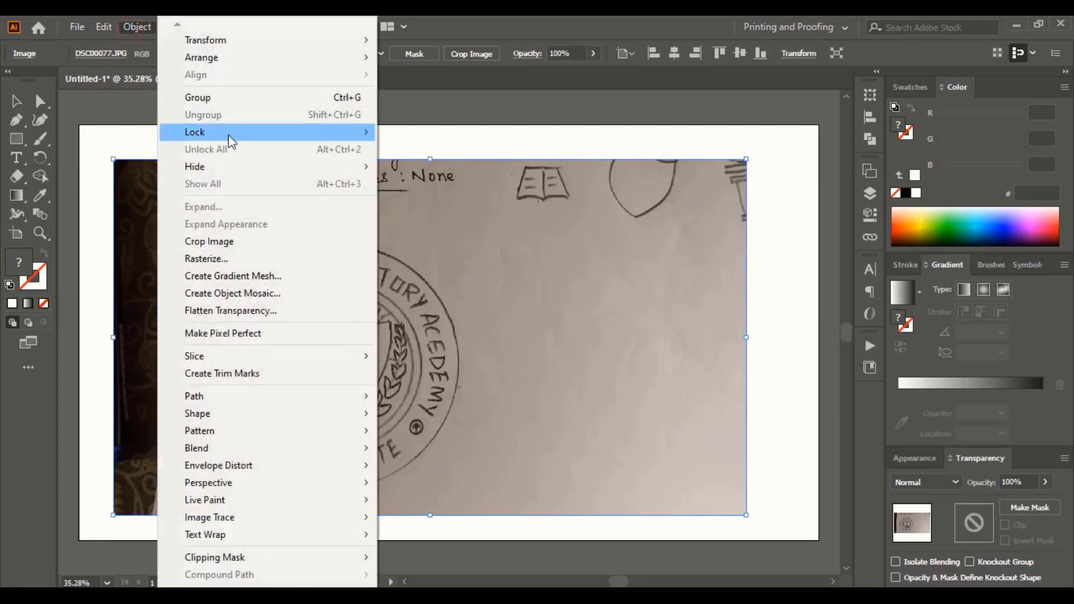
mouse_move(230, 134)
left_click(420, 133)
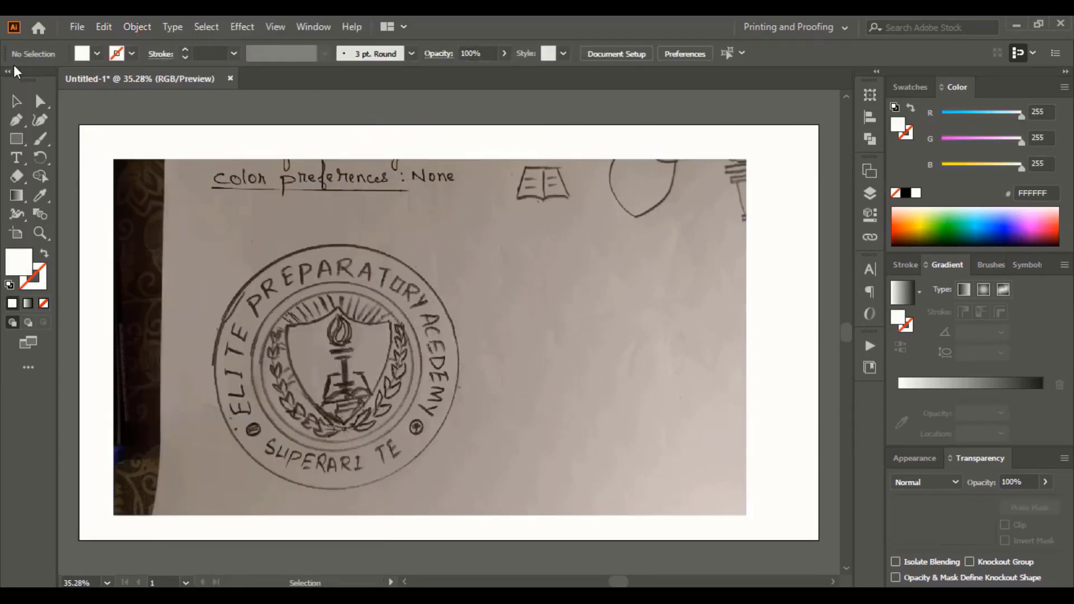
- Draw a circle with no fill and a 3 pt orange-red (CD2800) stroke over the sketch's outermost ring
left_click(17, 140)
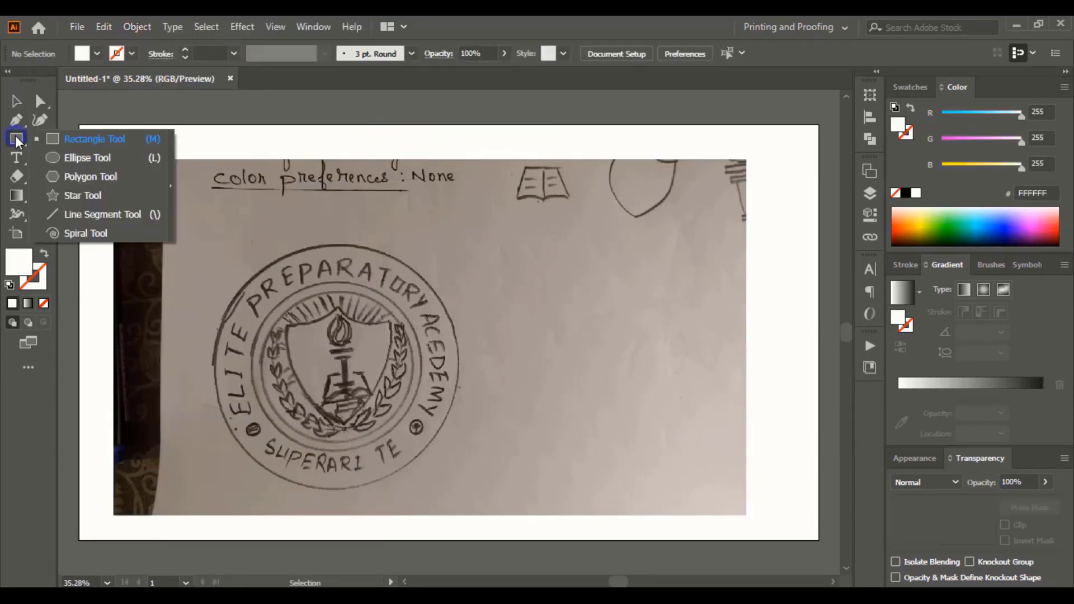
left_click(80, 160)
left_click(45, 305)
left_click(41, 283)
left_click(13, 305)
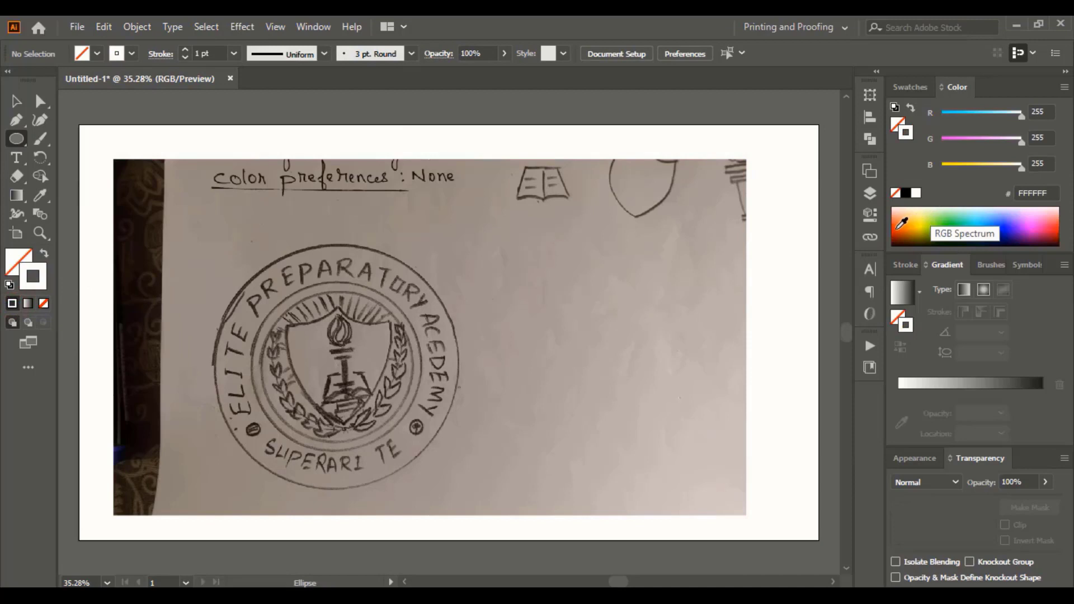
left_click(902, 224)
left_click(185, 51)
left_click(185, 50)
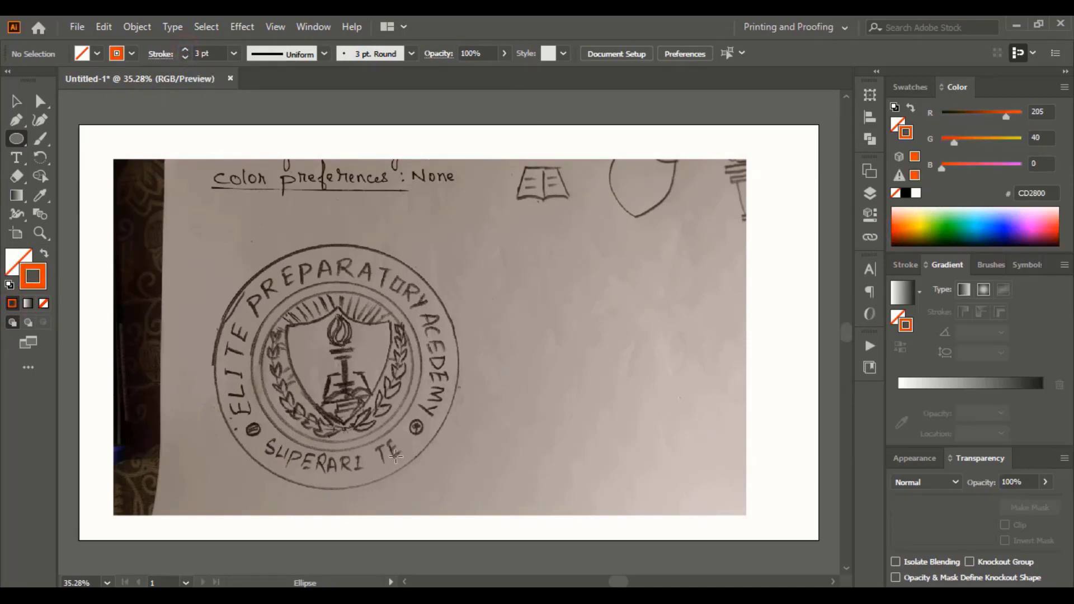
left_click_drag(332, 364, 458, 490)
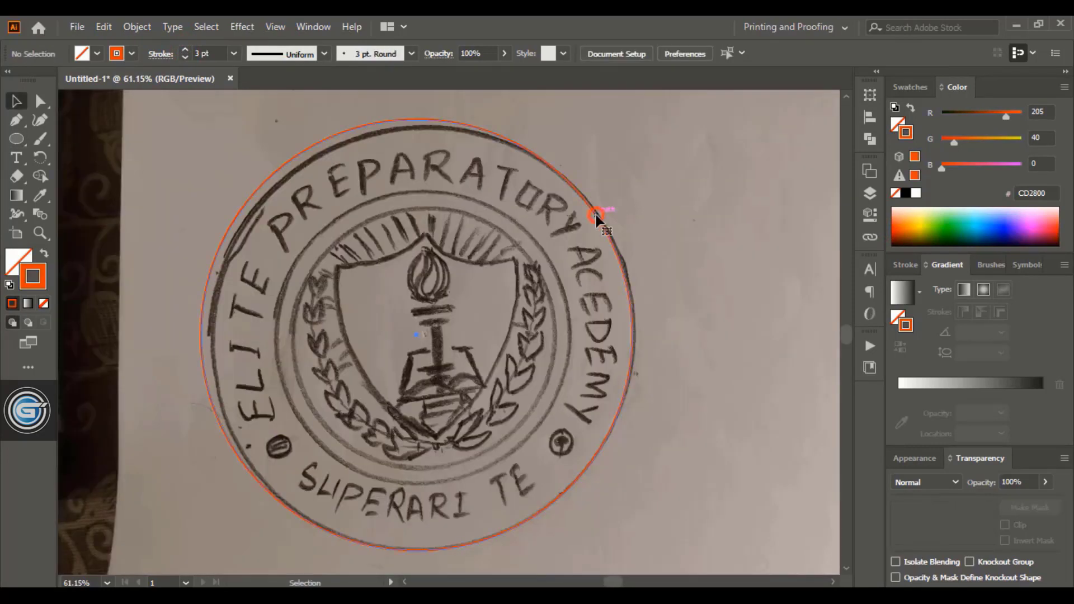
- Duplicate the outer circle in place and shrink the copy concentrically to the sketch's middle ring
left_click(596, 218)
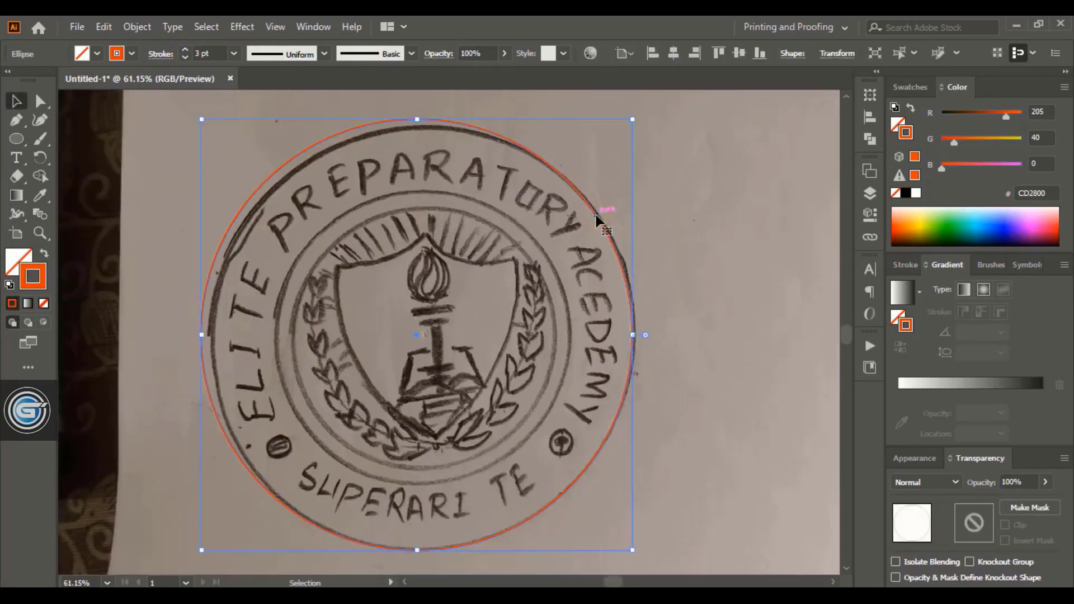
left_click(103, 26)
left_click(129, 102)
left_click(104, 27)
left_click(147, 172)
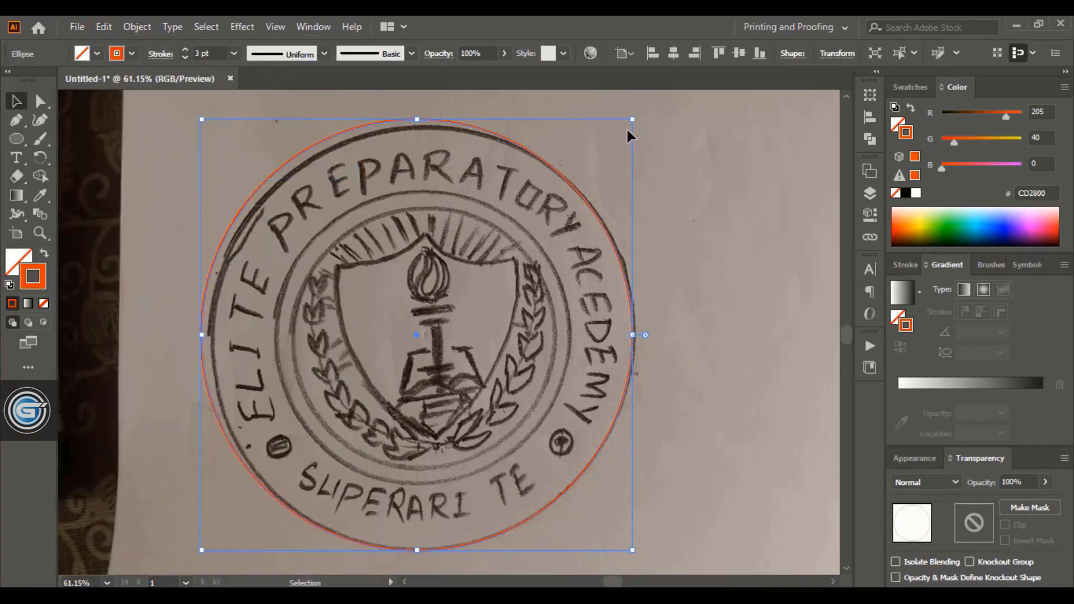
left_click_drag(630, 118, 564, 184)
left_click(524, 180)
- Duplicate the middle circle in place and shrink the copy concentrically to form the innermost ring
left_click(501, 217)
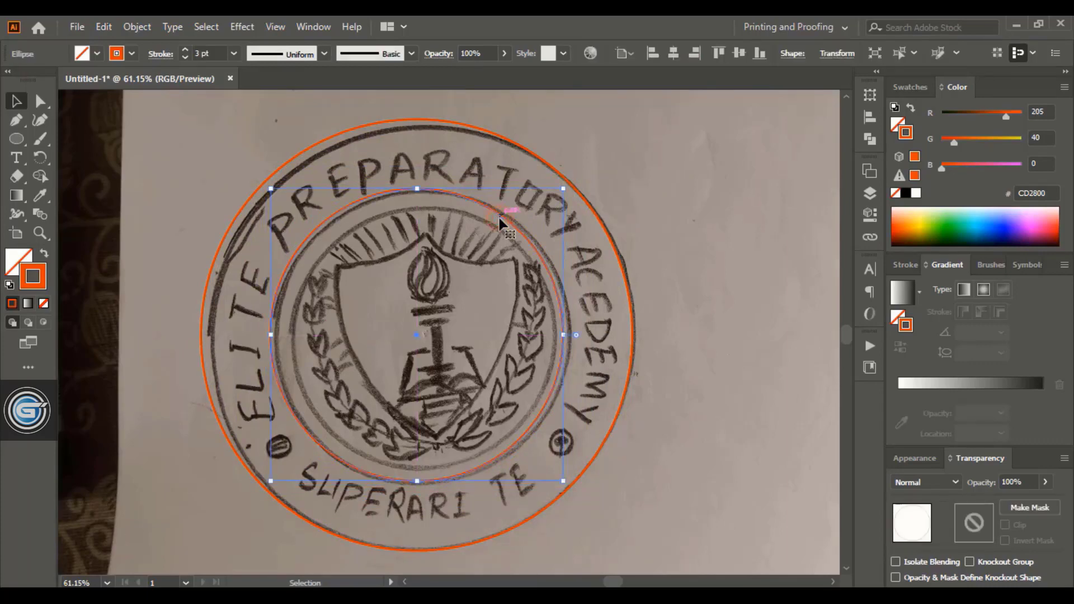
left_click(104, 27)
left_click(135, 101)
left_click(104, 27)
left_click(164, 171)
left_click_drag(563, 188, 546, 205)
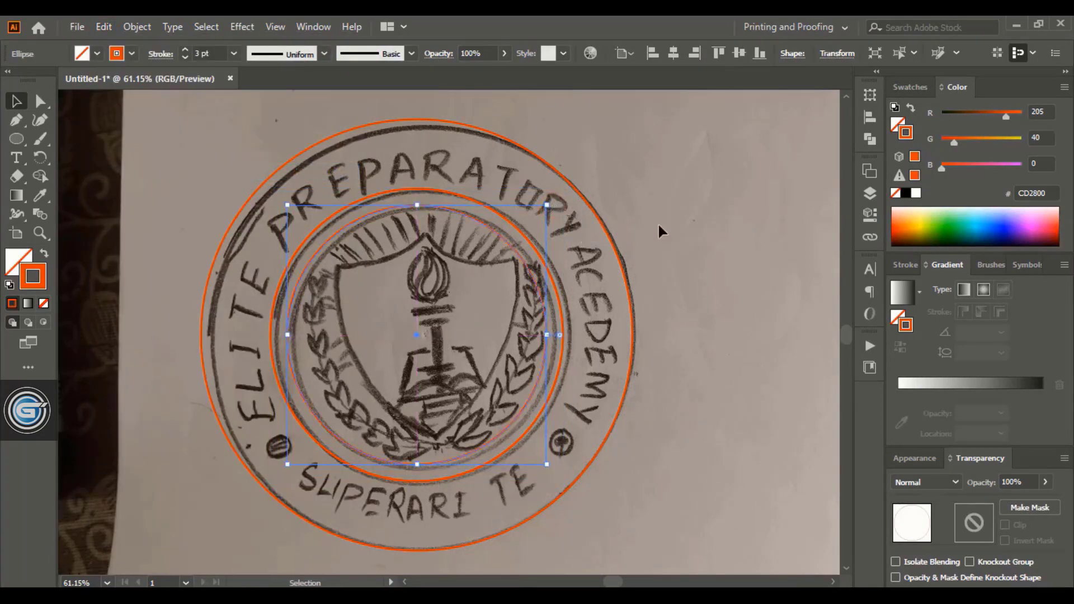
- Thicken the strokes of the outer and middle circles, leaving the innermost circle at 3 pt
left_click(683, 217)
left_click(575, 183)
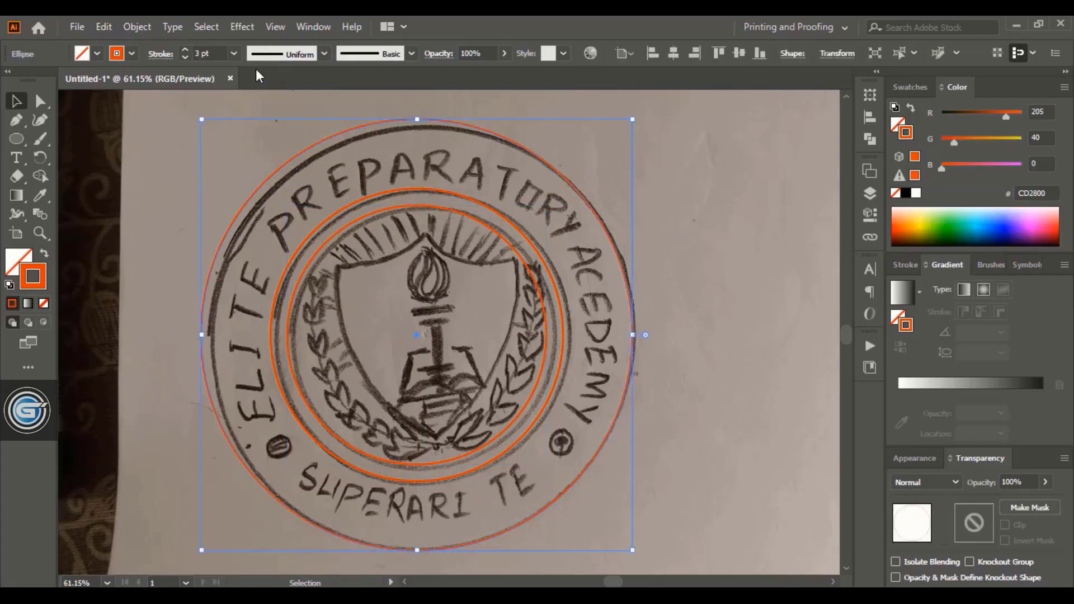
left_click(185, 49)
left_click(171, 195)
left_click(329, 217)
left_click(186, 49)
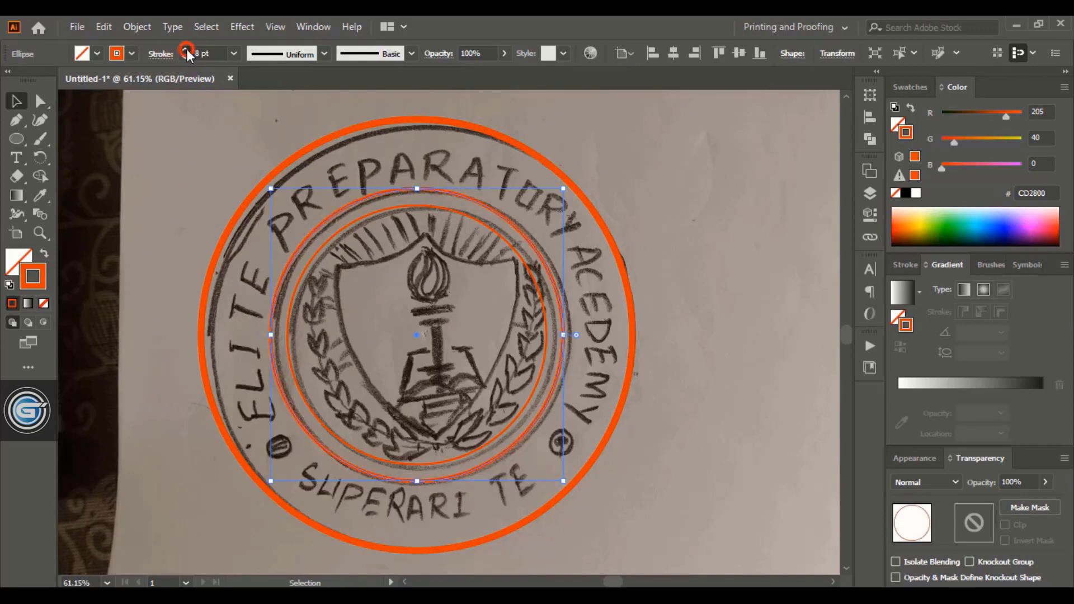
left_click(172, 201)
- Duplicate the innermost circle in place and enlarge the copy concentrically so it runs through the middle of the lettering band
left_click(503, 230)
left_click(104, 26)
left_click(129, 102)
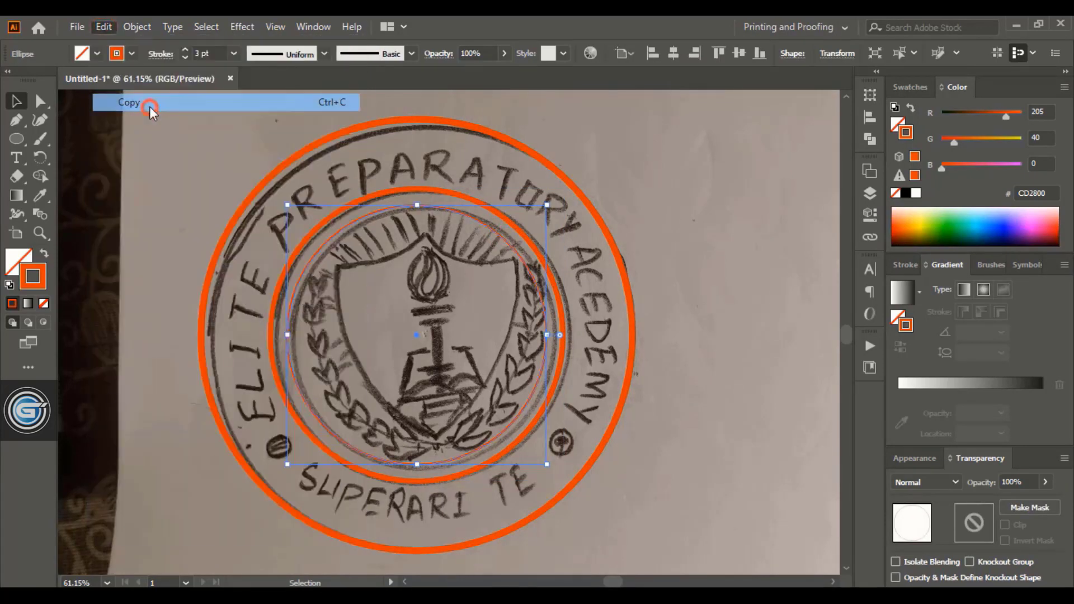
left_click(103, 27)
left_click(177, 172)
left_click_drag(547, 205, 599, 144)
left_click(493, 159)
- Draw a straight horizontal line across the emblem with the Pen tool and lower it to the level of the two dots
left_click(15, 120)
left_click(188, 385)
left_click(776, 386, "shift")
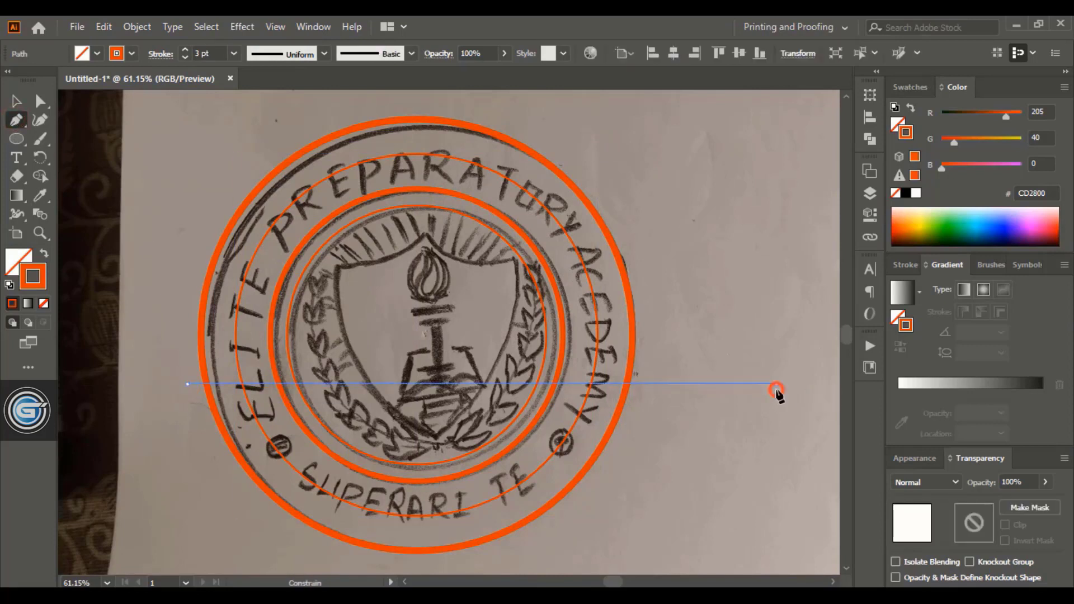
left_click(774, 388, "ctrl")
key("v")
left_click_drag(660, 385, 644, 439)
- Split the lettering circle with the Scissors tool where the horizontal line crosses it at both dots, and delete the guide line
left_click(255, 414)
left_click_drag(17, 177, 92, 196)
left_click(270, 442)
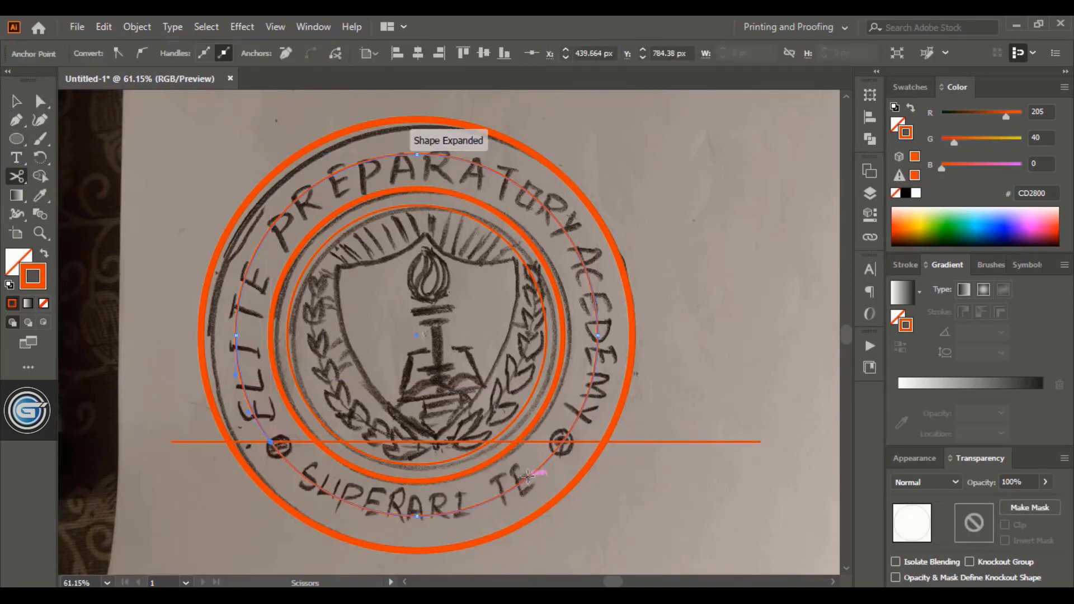
left_click(562, 442)
key("v")
left_click(707, 409)
left_click(656, 441)
key("Delete")
- Set the stroke of the lower arc of the split lettering circle to black
left_click(529, 475)
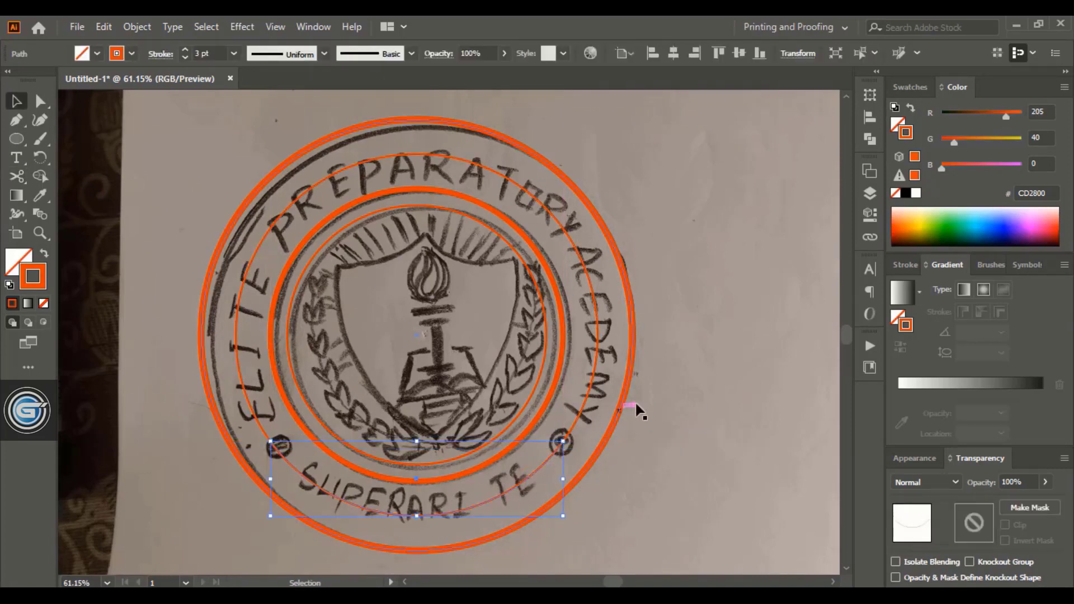
left_click(906, 193)
left_click(732, 396)
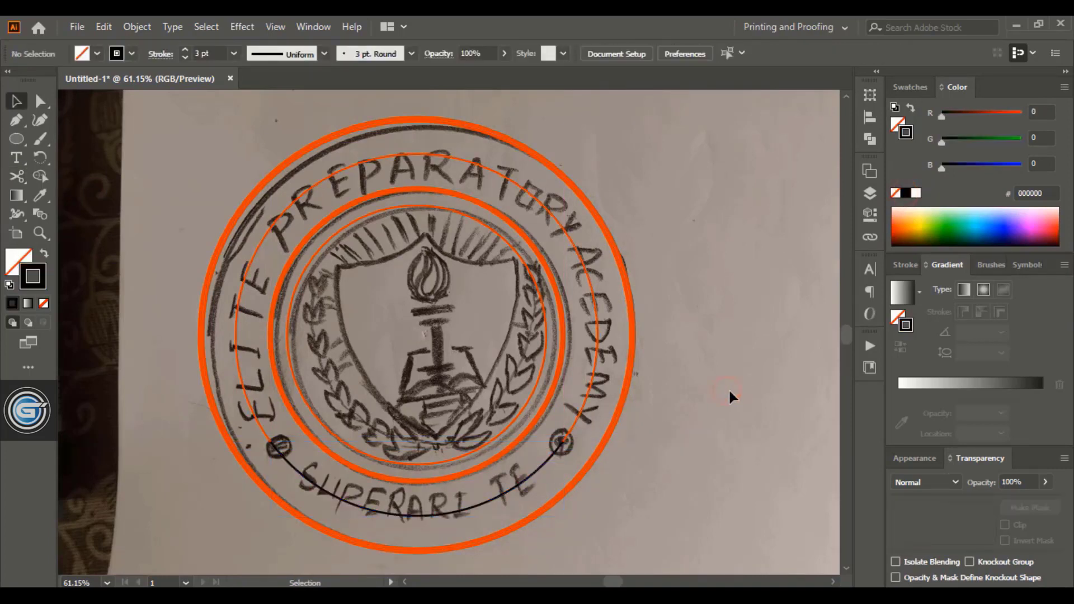
- Place type on the upper arc with the Type on a Path tool and extend its start back to the arc's lower-left end
left_click(16, 158)
left_click(95, 179)
left_click(429, 154)
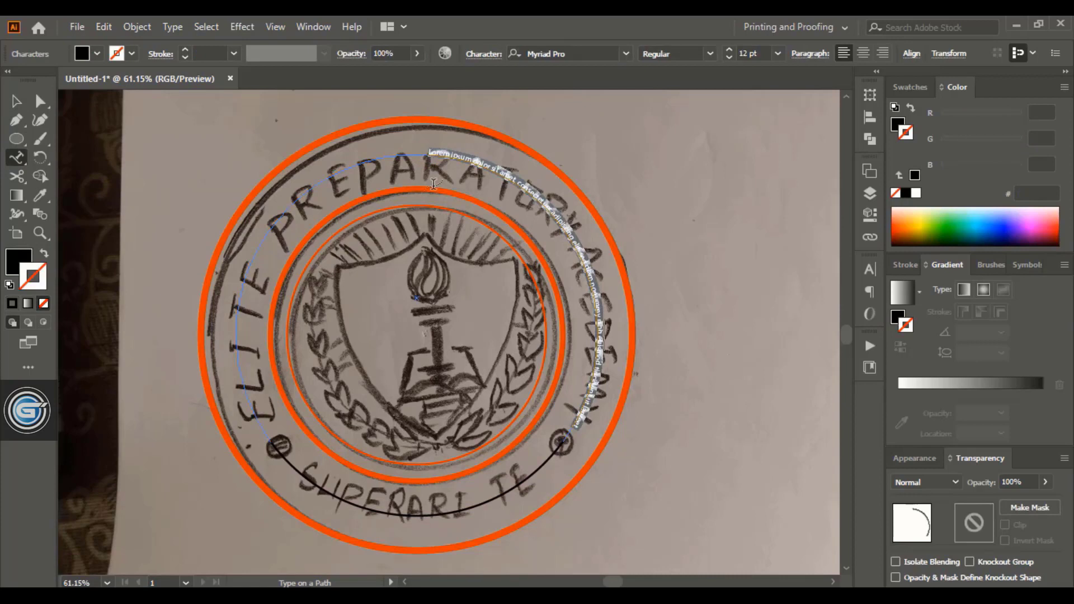
left_click(15, 100)
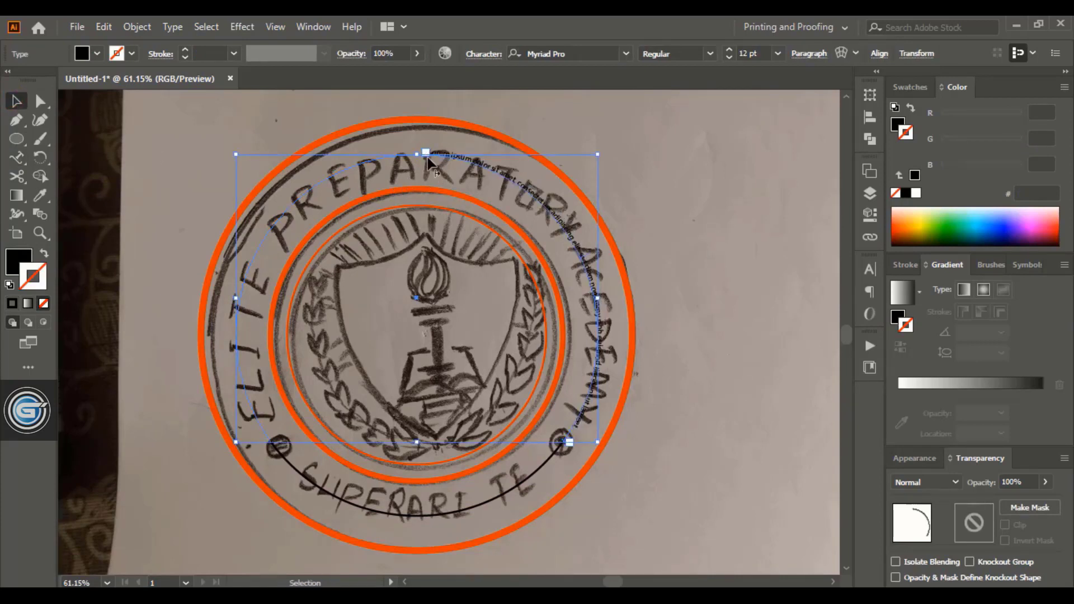
left_click_drag(428, 158, 292, 449)
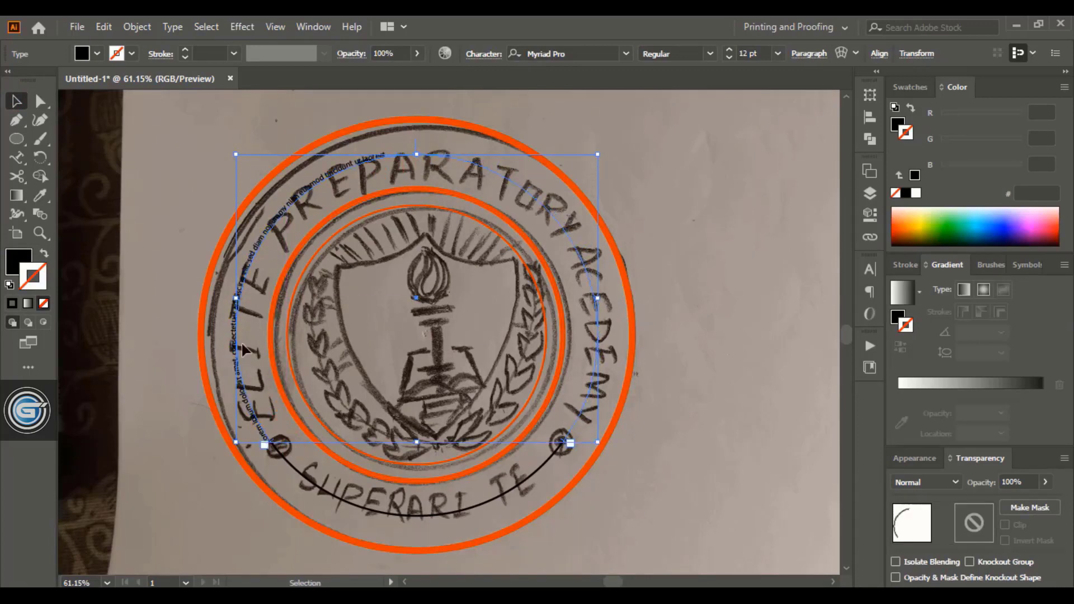
- Center-align the upper arc's text and set its Align to Path option to Center
left_click(802, 56)
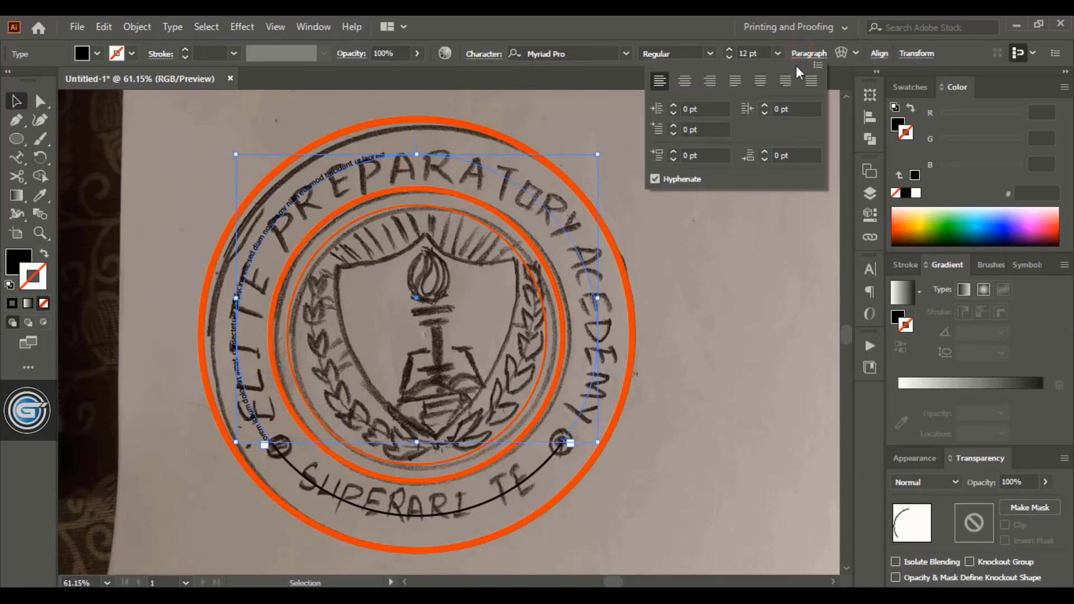
left_click(687, 80)
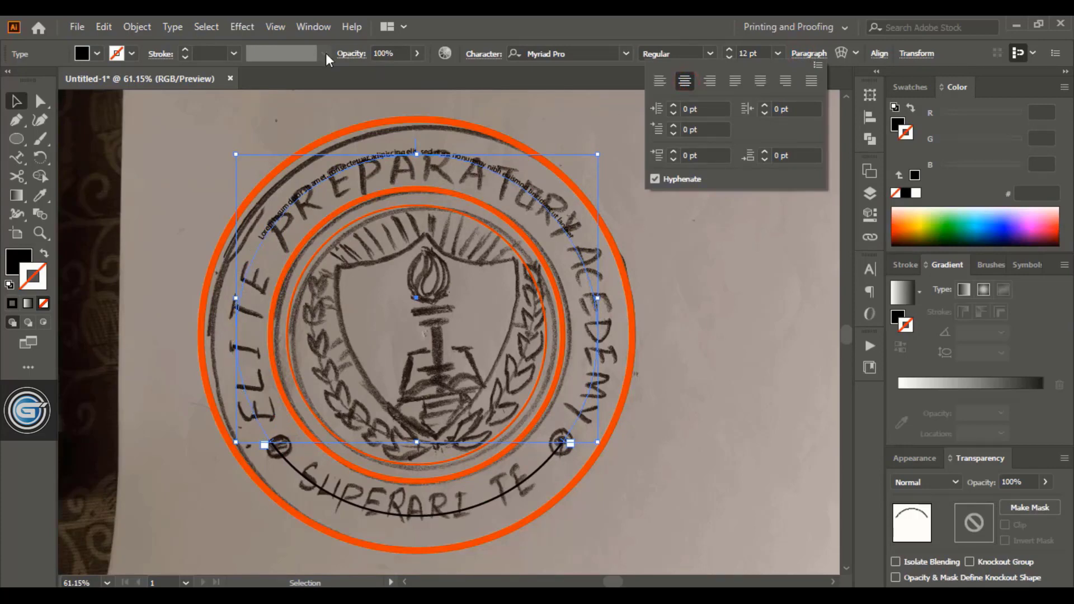
left_click(174, 28)
mouse_move(283, 177)
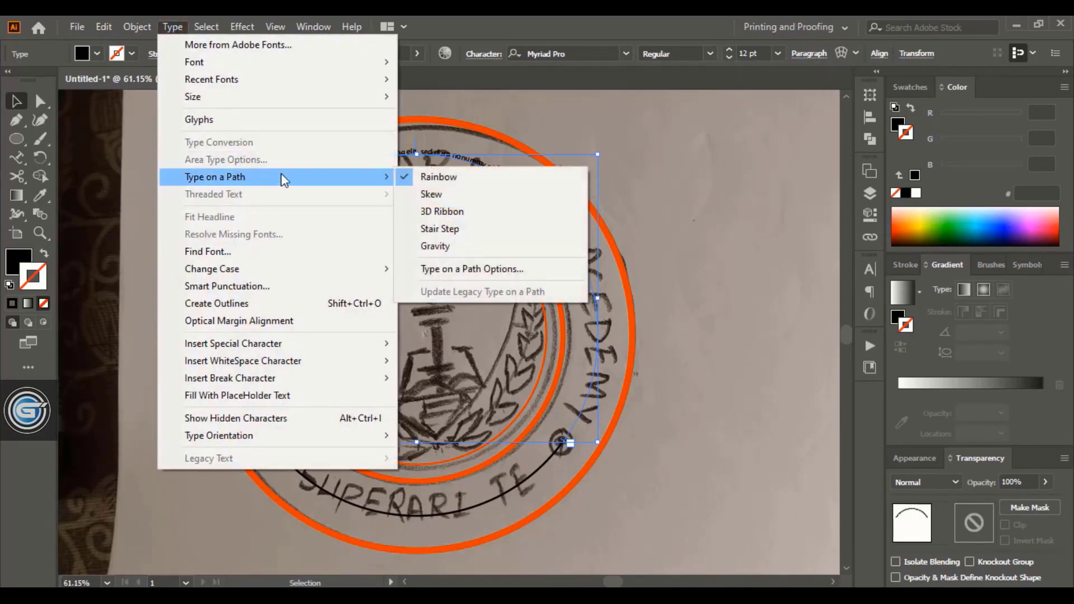
left_click(481, 269)
left_click(744, 253)
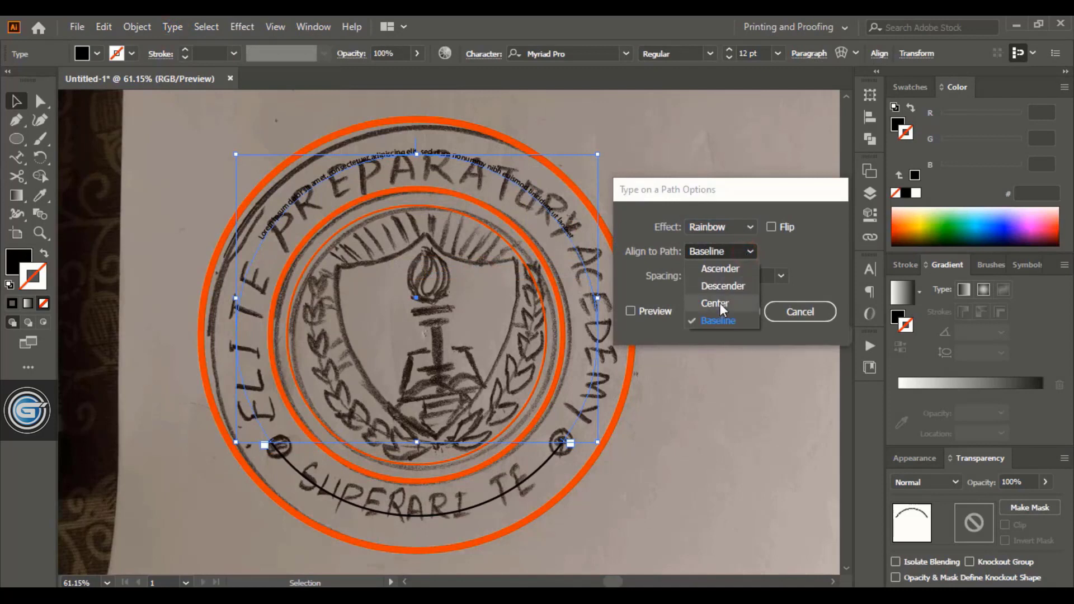
left_click(717, 303)
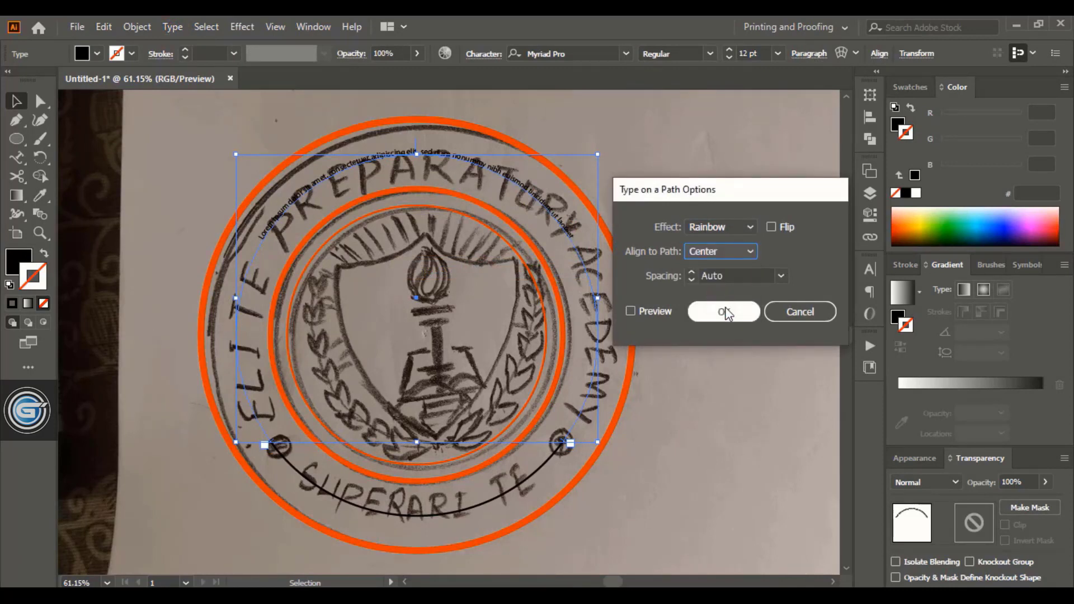
left_click(631, 311)
left_click(697, 309)
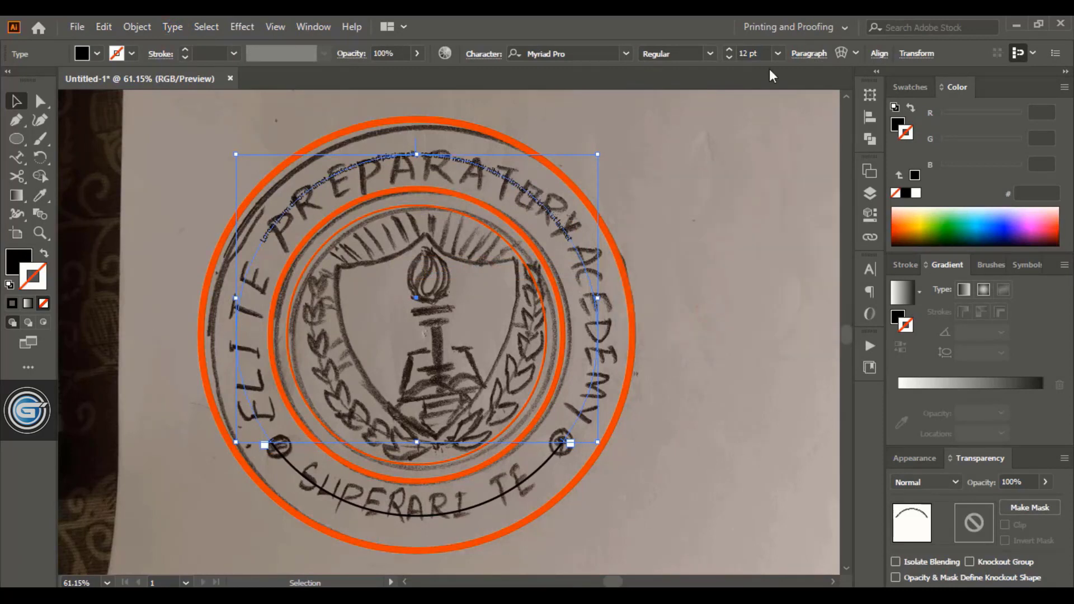
- Increase the upper arc text's font size to 25 pt
left_click(730, 49)
left_click(730, 49)
left_click(730, 49)
left_click(730, 49)
left_click(730, 49)
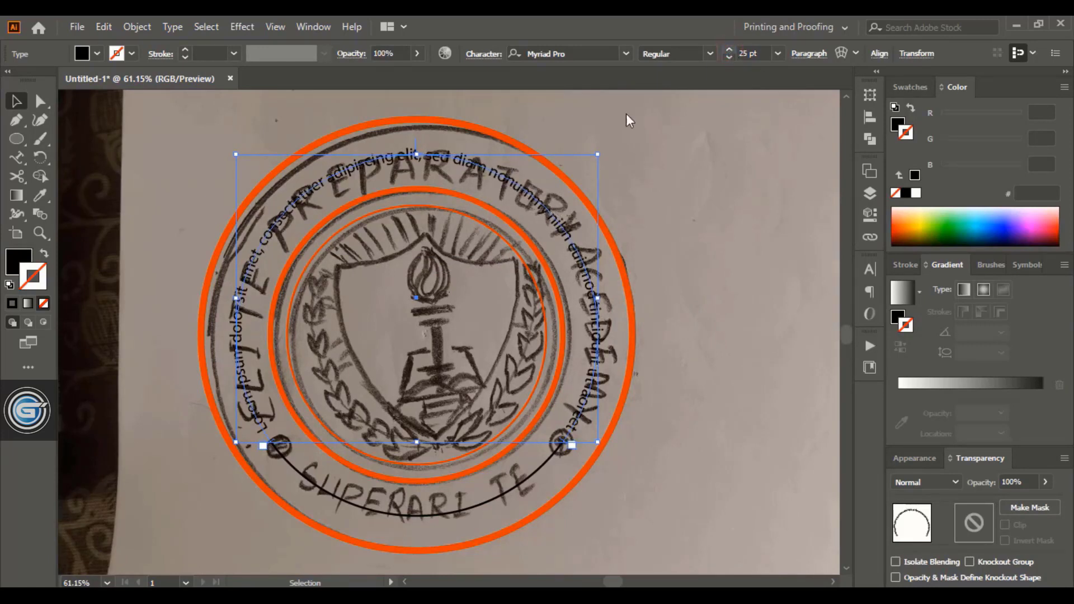
- Replace the upper arc's placeholder text with ELITE PREPATORY ACADEMY
double_click(333, 183)
key("ctrl+a")
key("Delete")
type("ELITE PREPATORY ACADEMY")
left_click(15, 101)
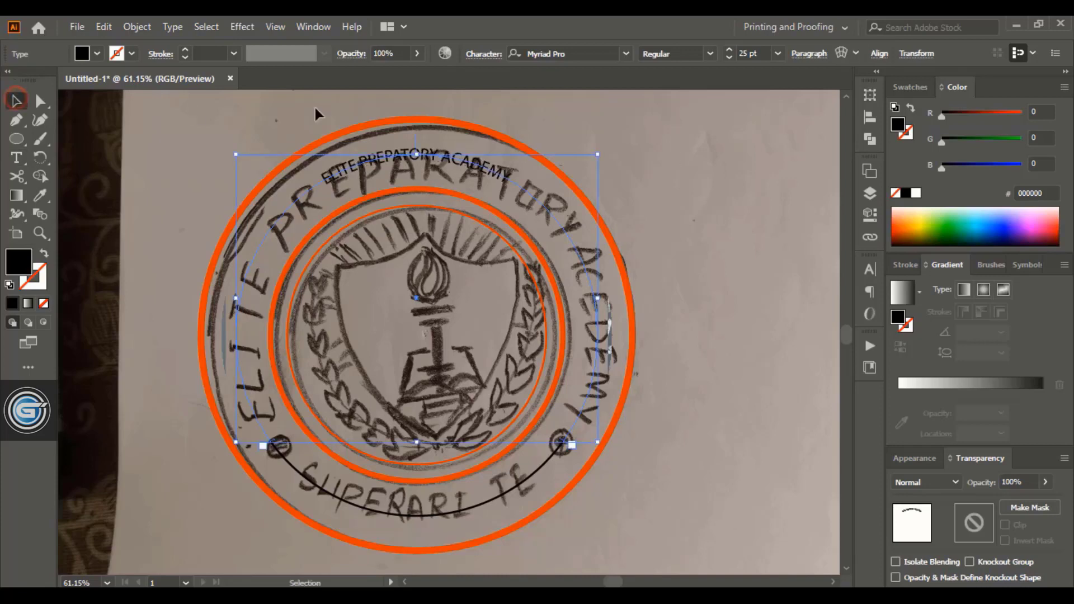
- Try a font size of 200 pt for the upper arc's text
left_click(747, 53)
type("200")
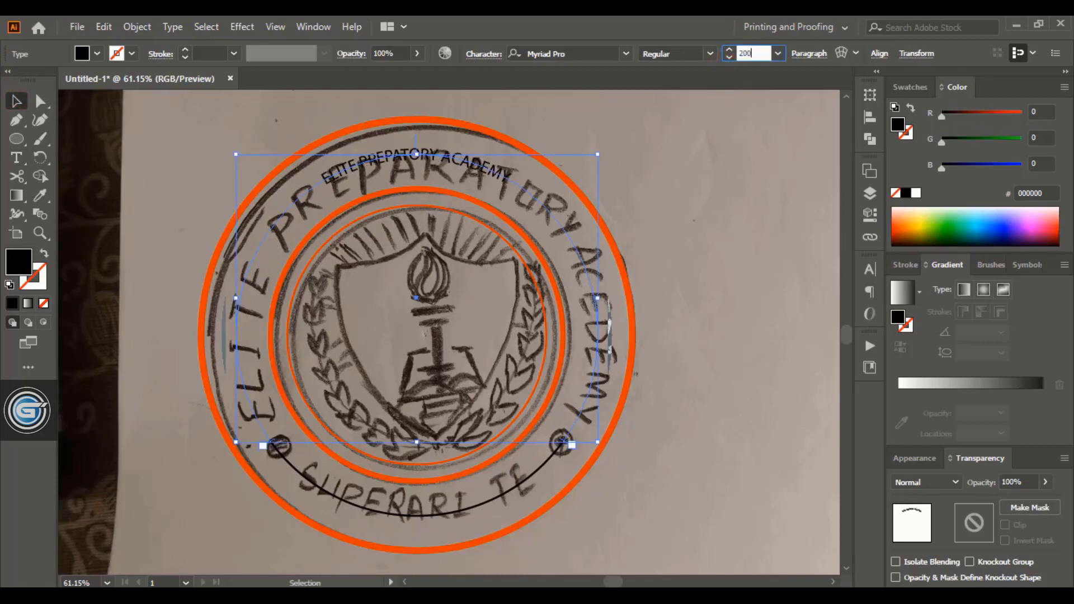
key("Return")
- Set the upper arc's text to 100 pt and fill it with white
left_click(764, 52)
type("100")
key("Return")
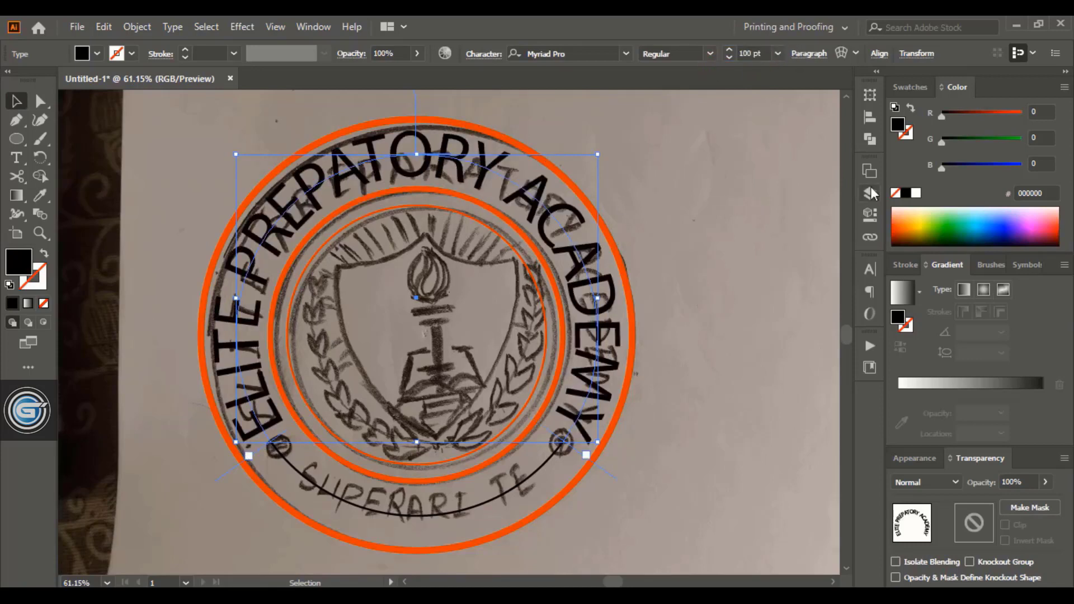
left_click(916, 193)
key("ctrl+shift+a")
- Turn the lower arc into a text path and slide its placeholder text to the middle of the arc
left_click(15, 158)
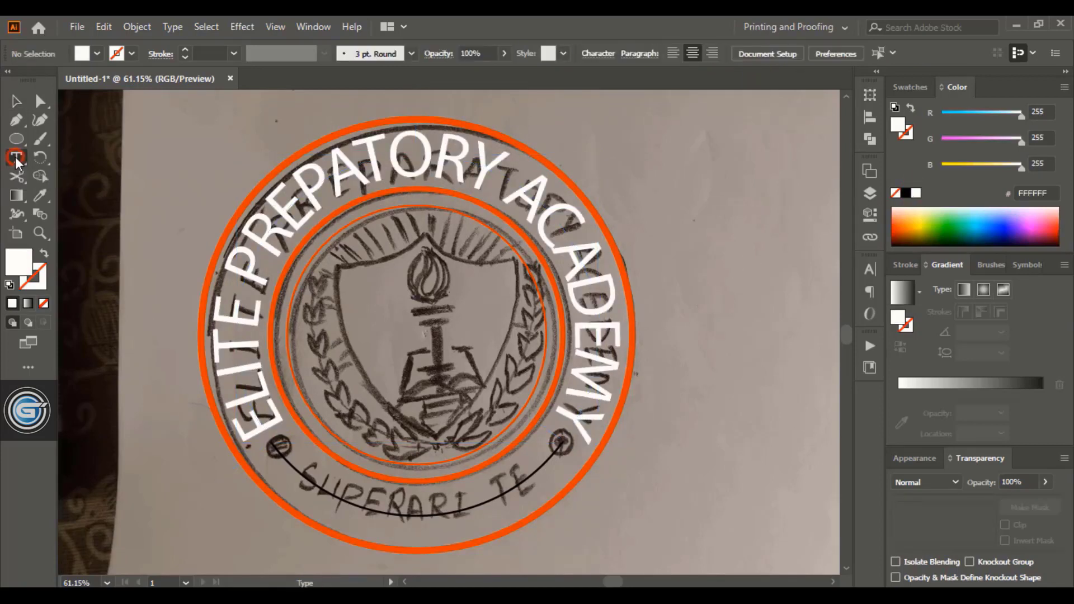
left_click(366, 508)
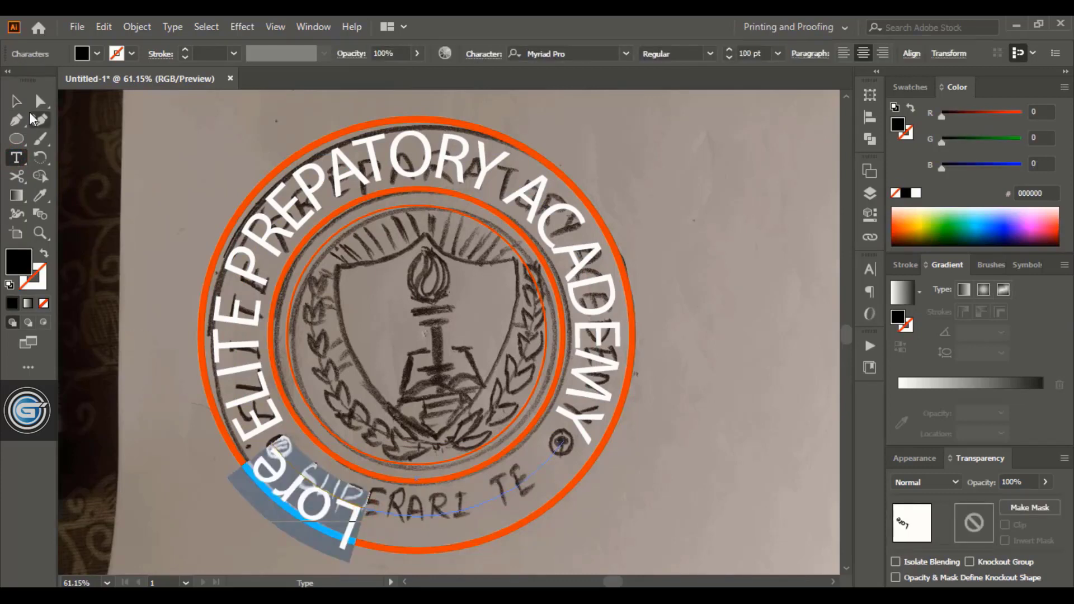
key("Escape")
left_click_drag(351, 551, 428, 542)
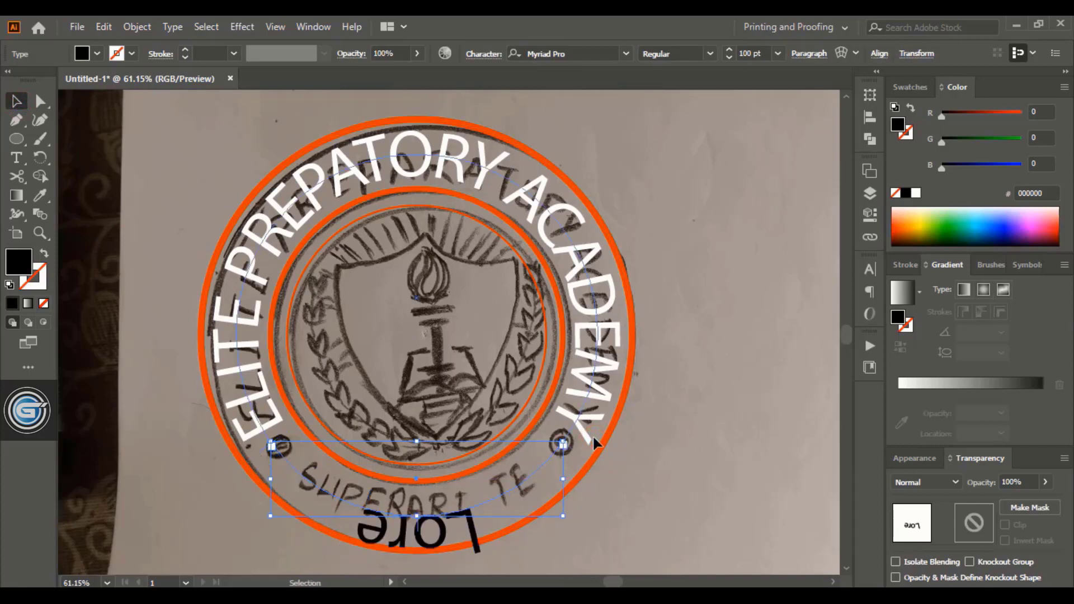
- Flip the lower arc's text with the Type on a Path options and set Align to Path to Center
left_click(809, 54)
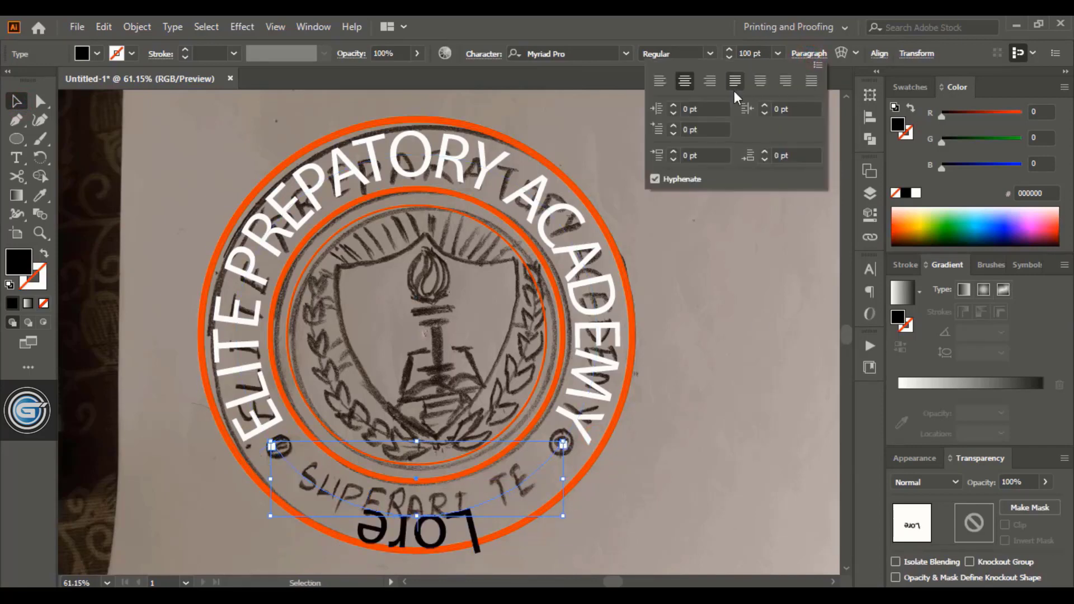
left_click(809, 53)
left_click(172, 27)
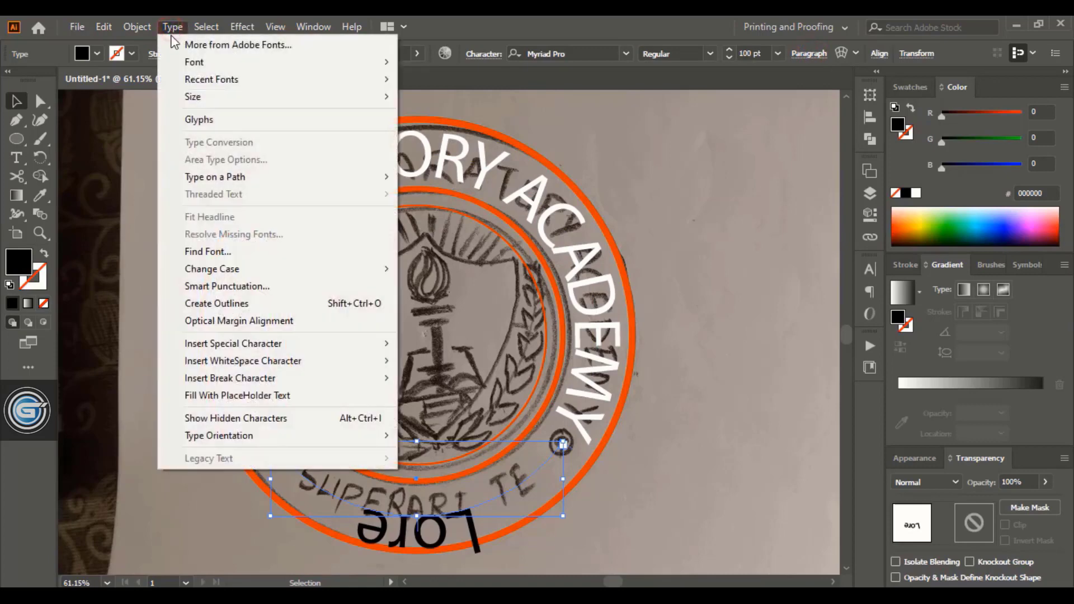
mouse_move(239, 177)
left_click(469, 271)
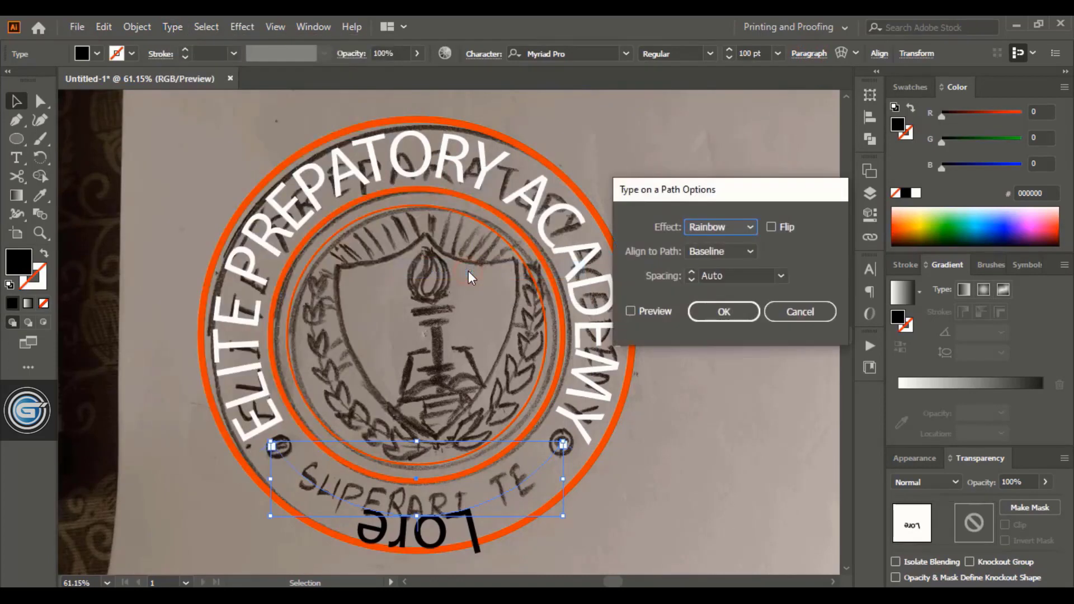
left_click(704, 252)
left_click(707, 300)
left_click(772, 227)
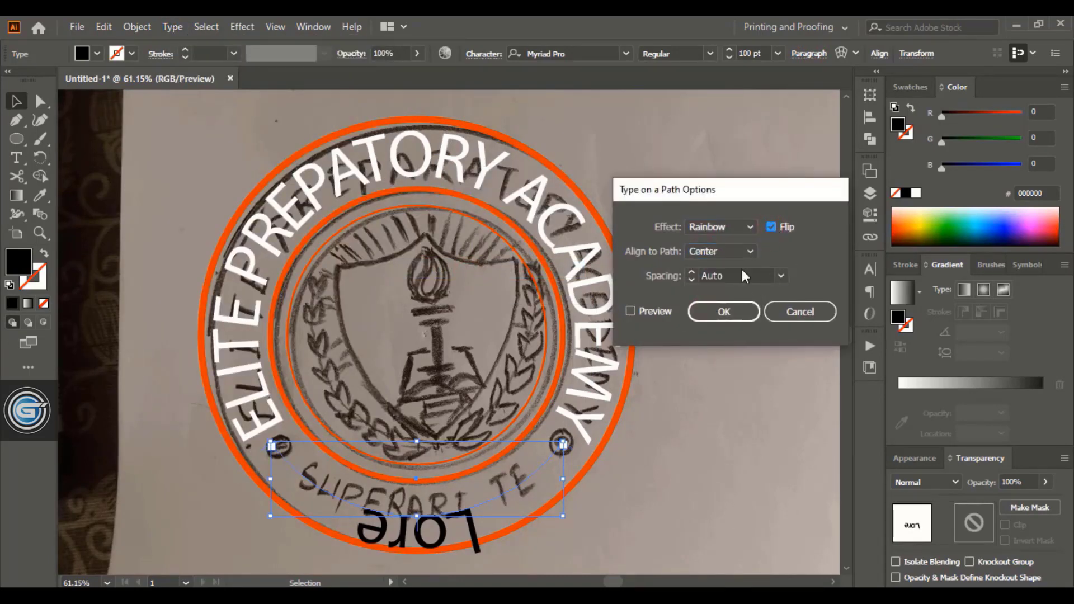
left_click(631, 311)
left_click(704, 313)
- Replace the lower arc's placeholder text with SUPERARI TE and reduce its font size
double_click(365, 512)
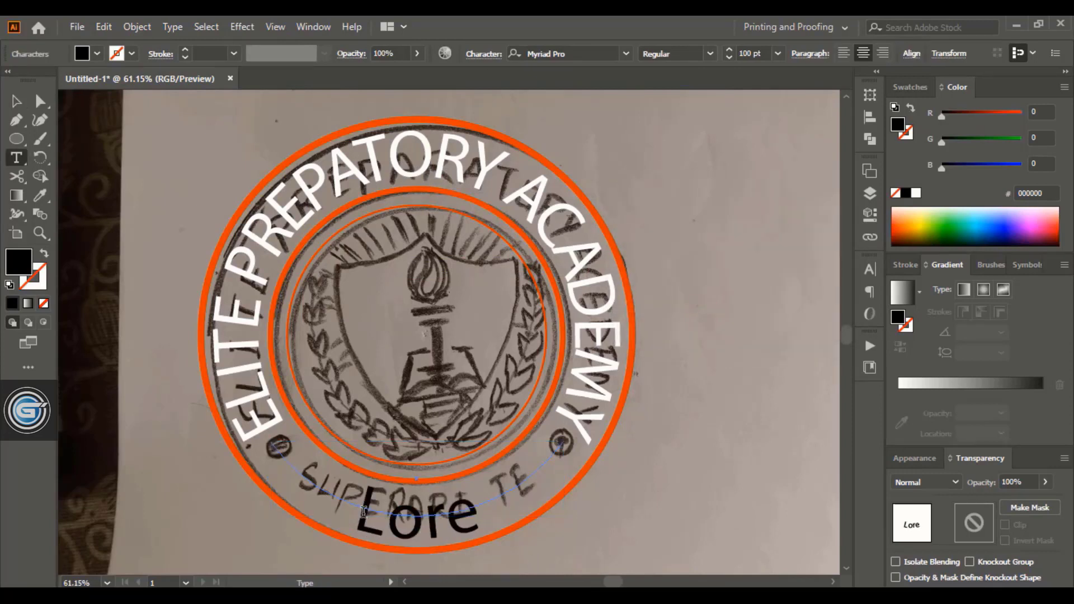
left_click_drag(364, 513, 500, 515)
type("SU")
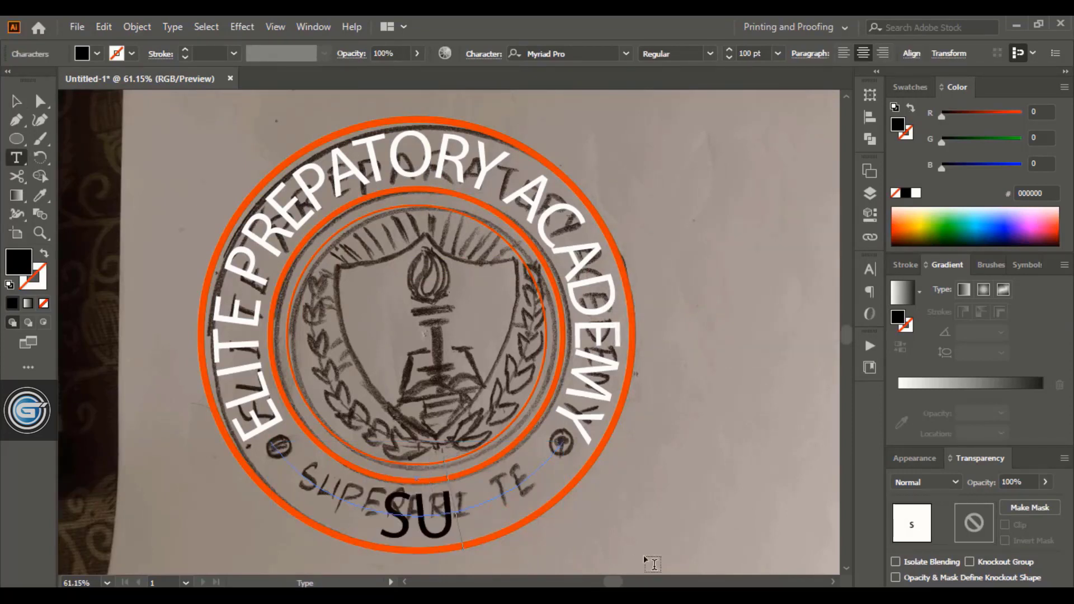
type("PERA")
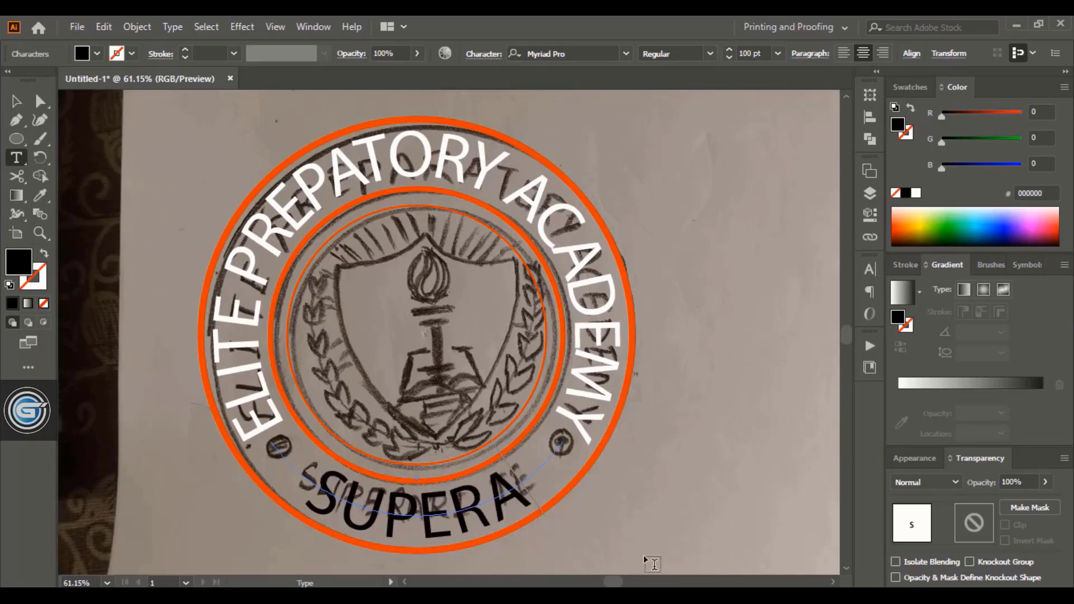
type("RIT")
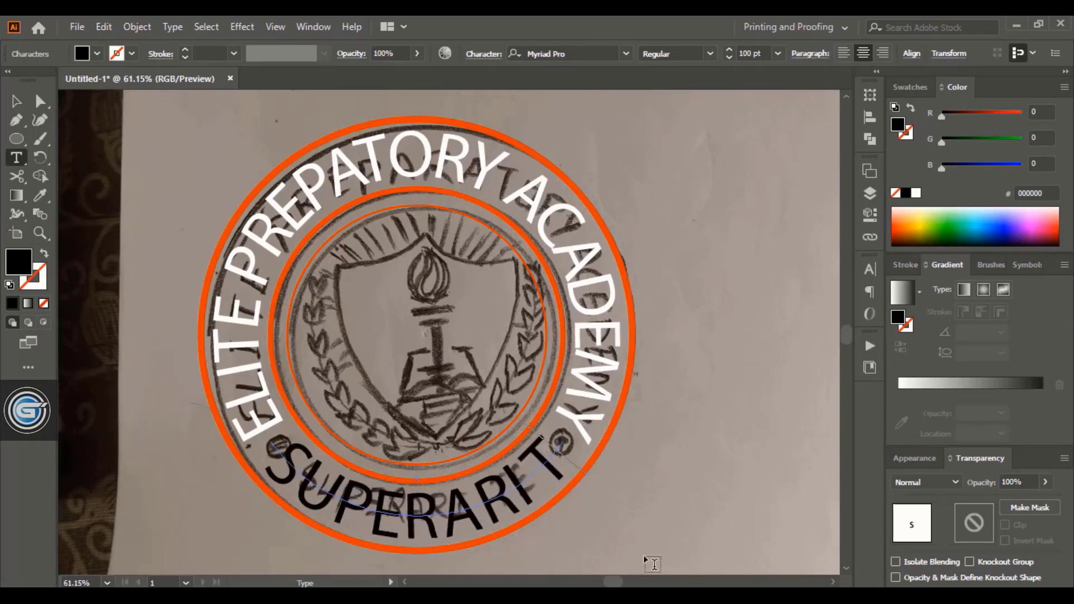
key("BackSpace")
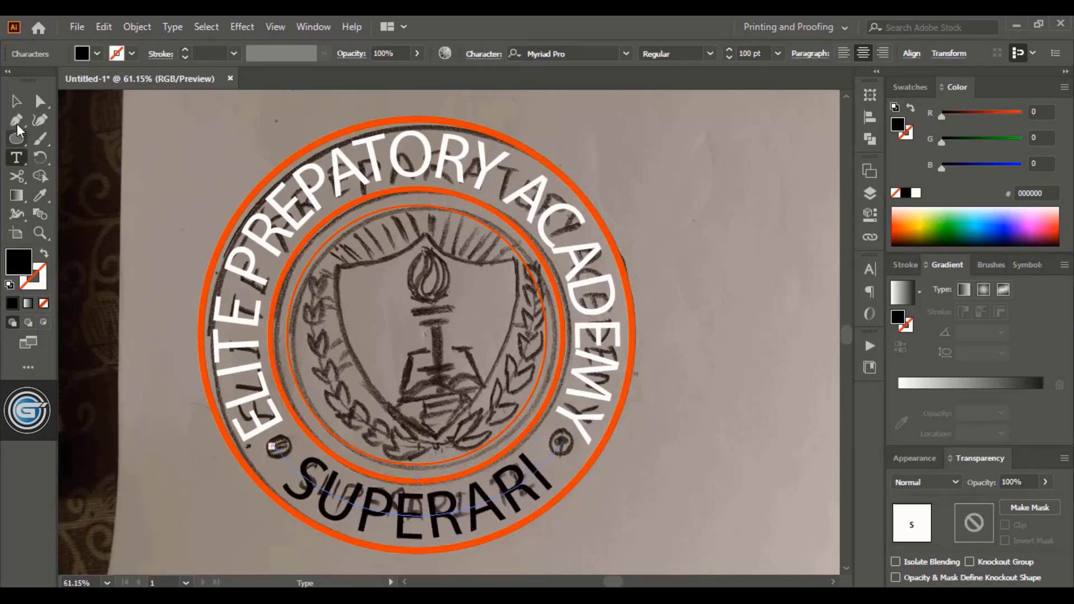
left_click(16, 101)
left_click(730, 58)
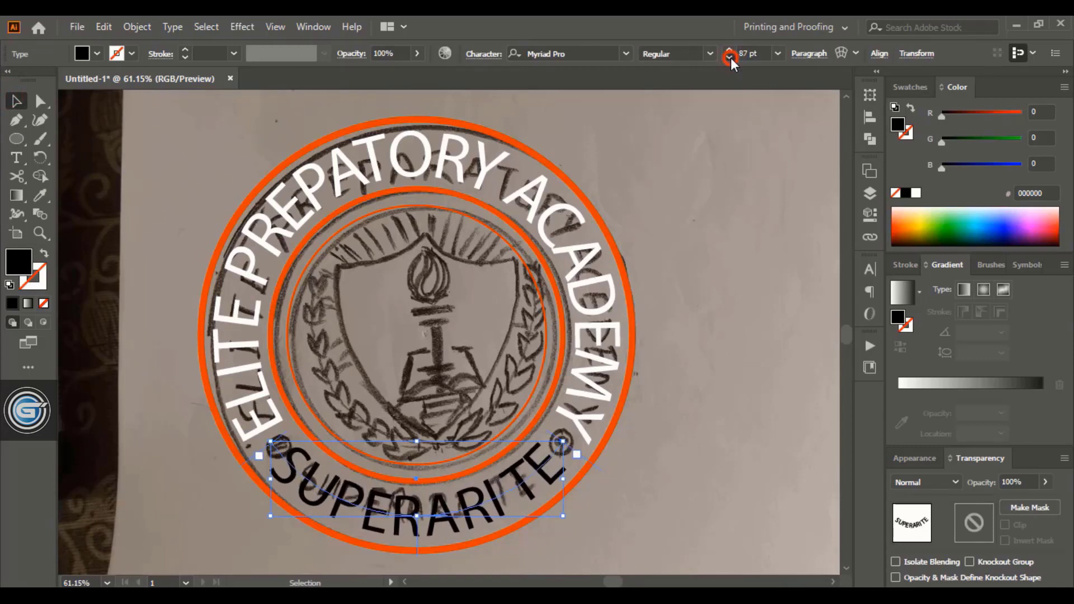
- Change the font of both the upper and lower arc texts to Trajan Bold
left_click(418, 173)
left_click(417, 172)
left_click(419, 178)
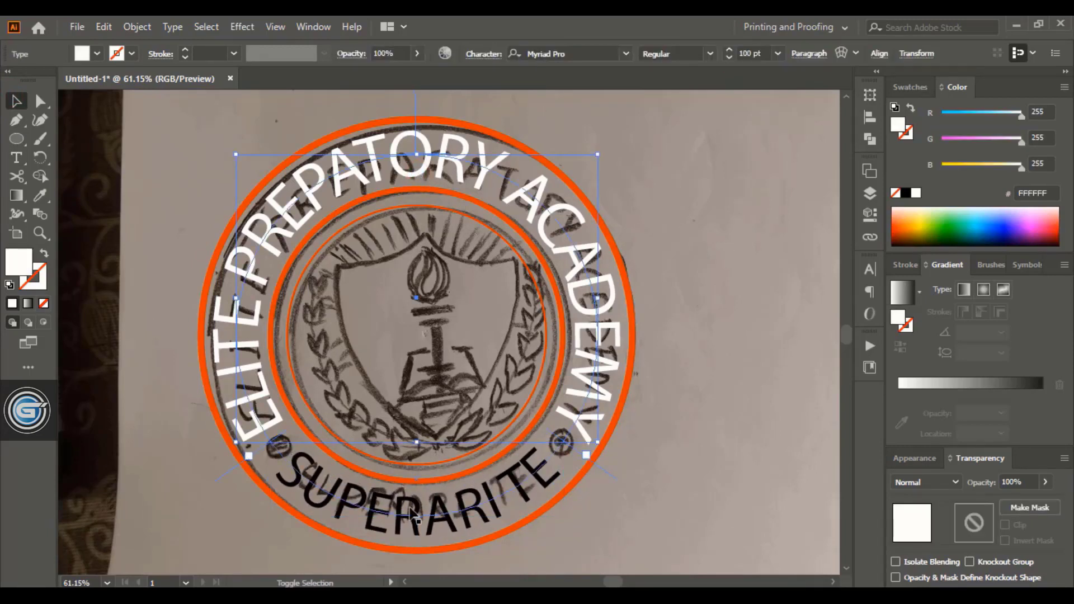
left_click(405, 509, "shift")
left_click(609, 53)
type("TR")
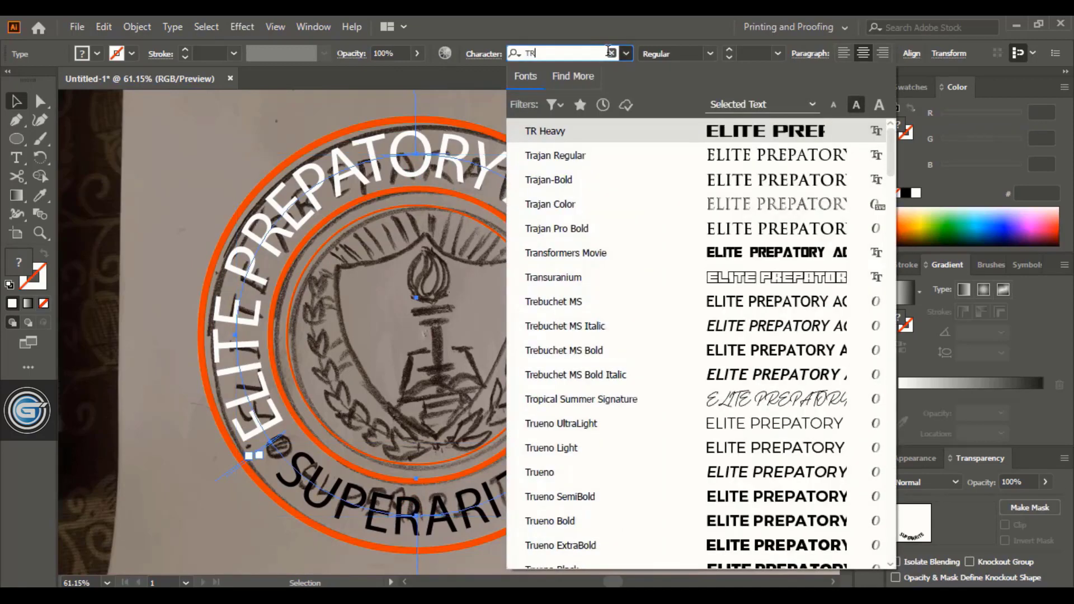
left_click(776, 180)
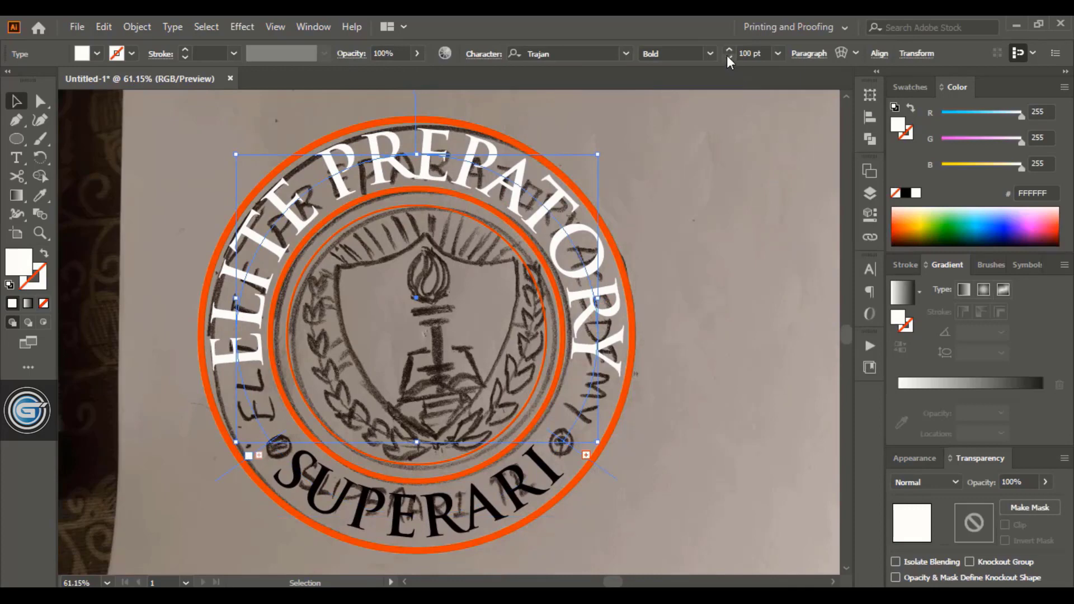
- Reduce the upper arc's text to 64 pt and scale the outermost ring down slightly
left_click(728, 57)
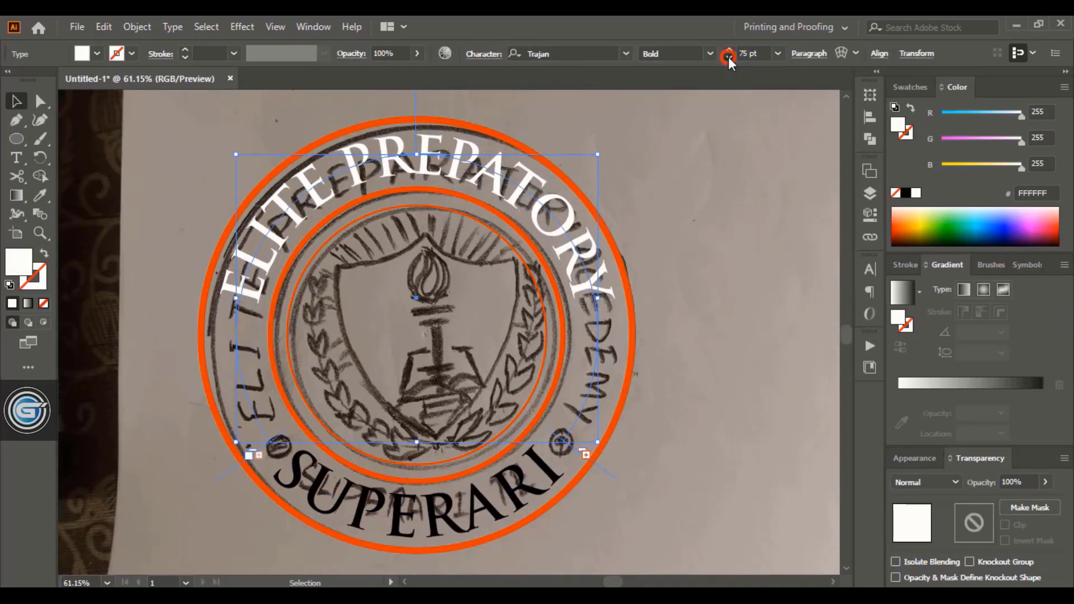
left_click(595, 207)
left_click_drag(631, 120, 629, 123)
- Reduce the lower arc text's font size until the whole SUPERARI TE fits on its path
left_click(510, 494)
left_click(728, 57)
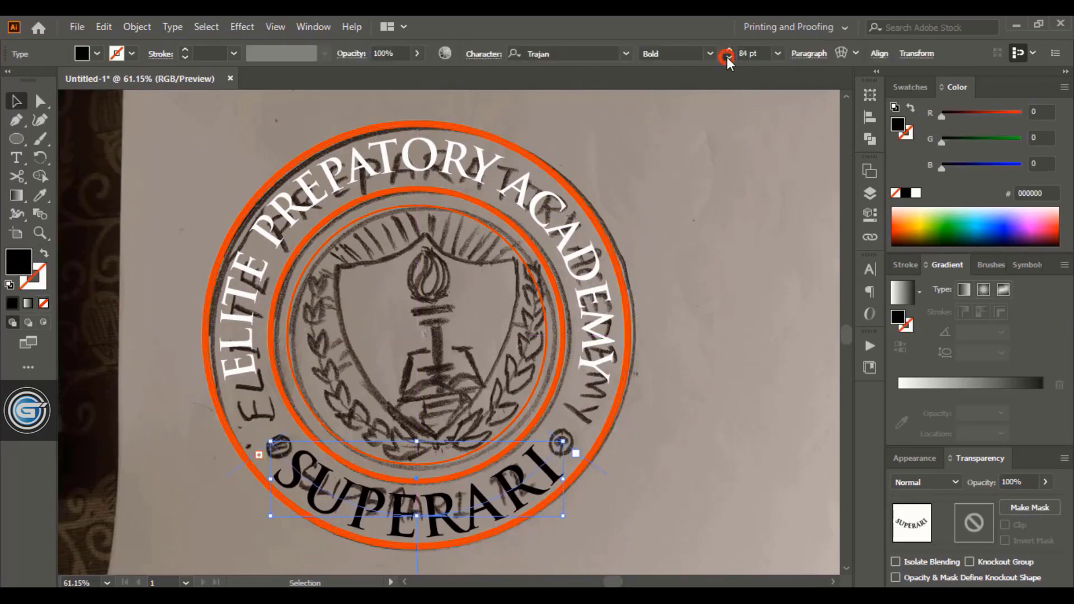
left_click(727, 57)
left_click(727, 57)
left_click_drag(727, 56, 730, 56)
left_click(672, 382)
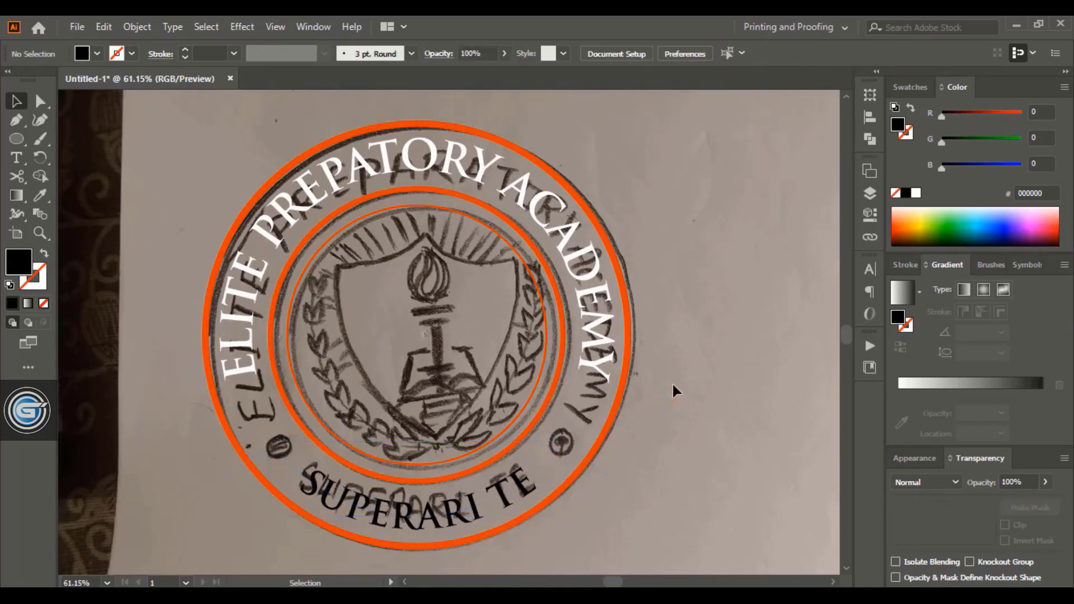
- Increase the tracking of the upper arc's text so it spreads around the ring towards the two sketched dots
left_click(545, 202)
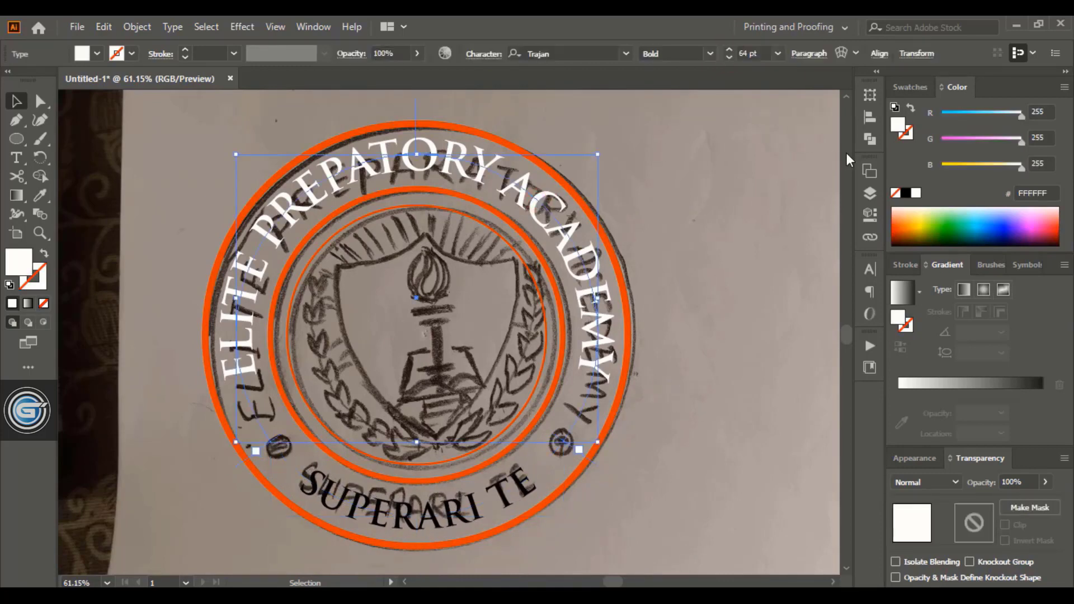
left_click(870, 270)
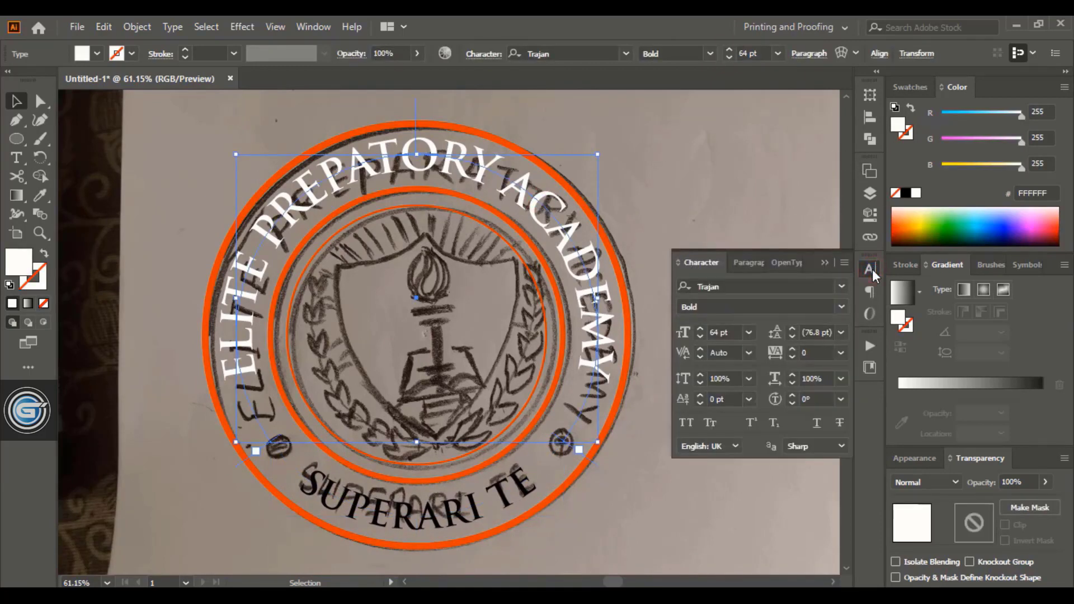
left_click(793, 350)
left_click(793, 349)
left_click(793, 349)
left_click(793, 349)
left_click(792, 349)
left_click(793, 349)
left_click(793, 350)
left_click(792, 349)
left_click(793, 349)
left_click(793, 349)
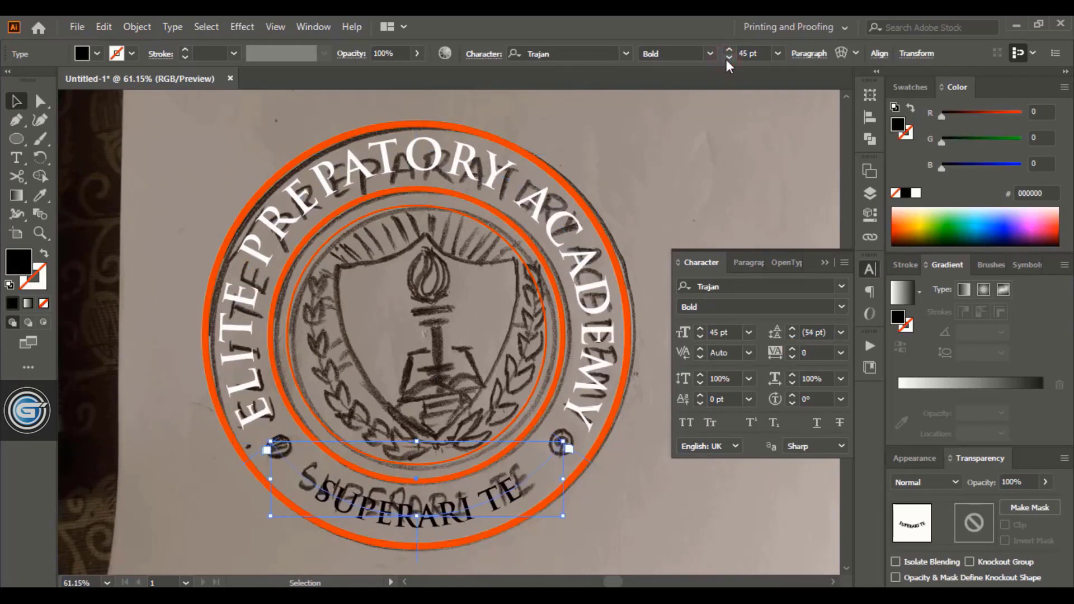
- Set the lower arc's text to 43 pt, try tracking values of 100, 200 and 300, and settle on 264
left_click(727, 59)
left_click(728, 59)
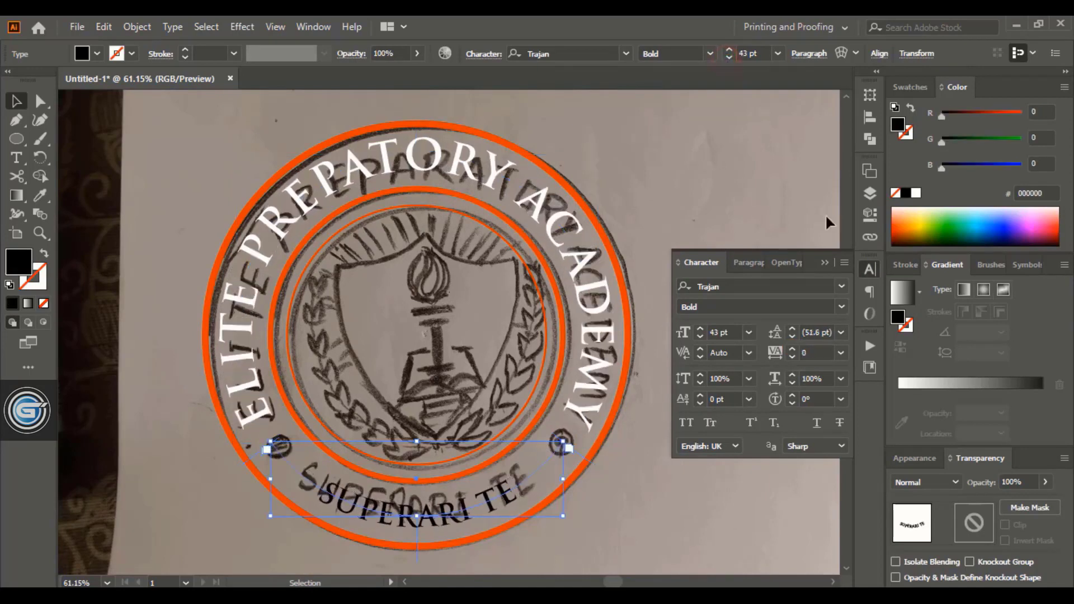
left_click(792, 349)
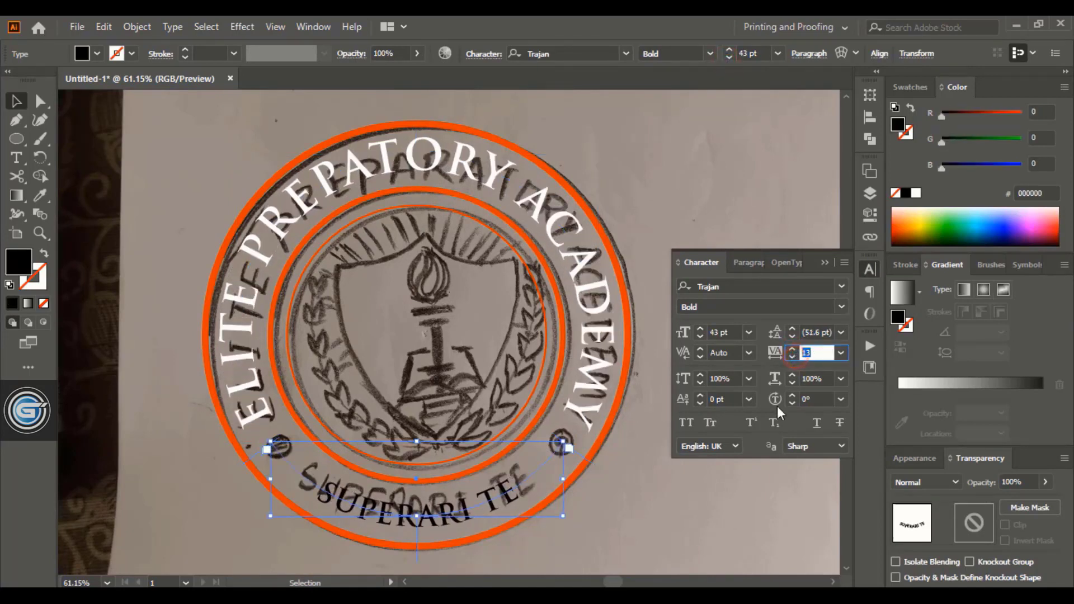
type("00")
key("Return")
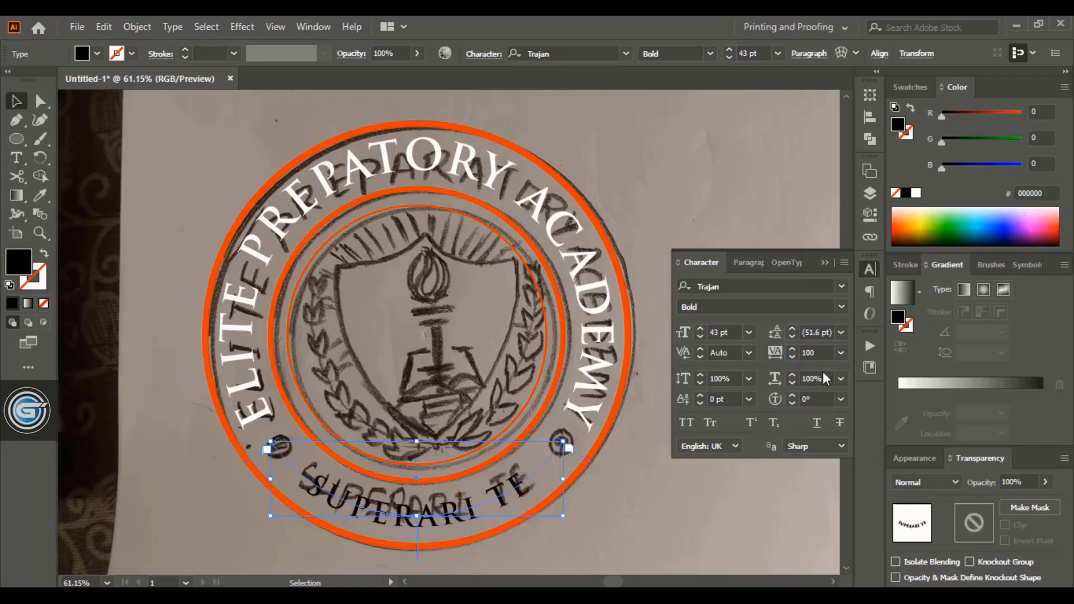
type("200")
key("Return")
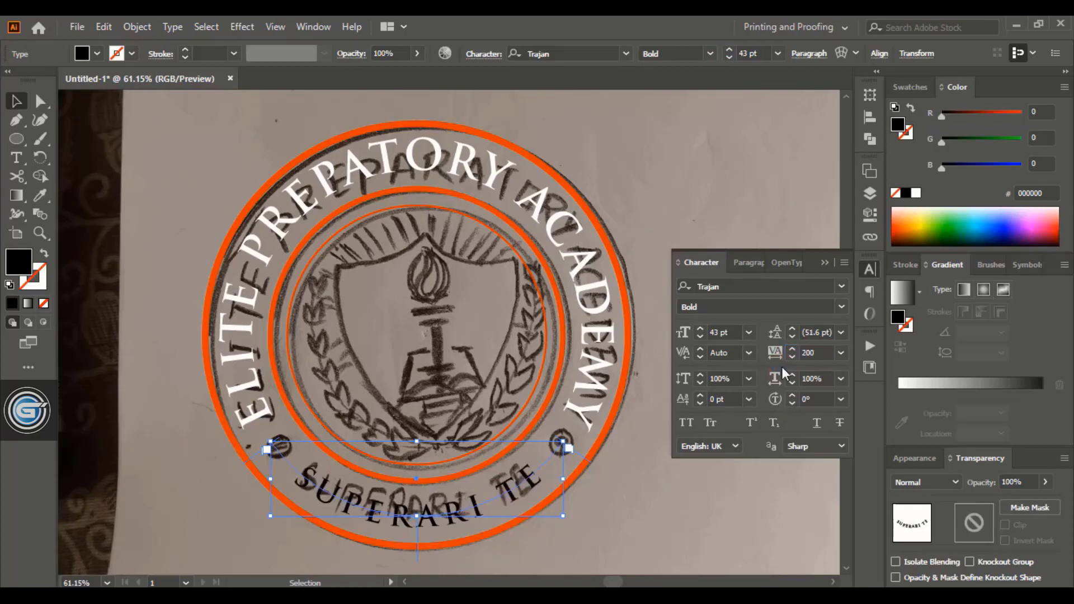
type("300")
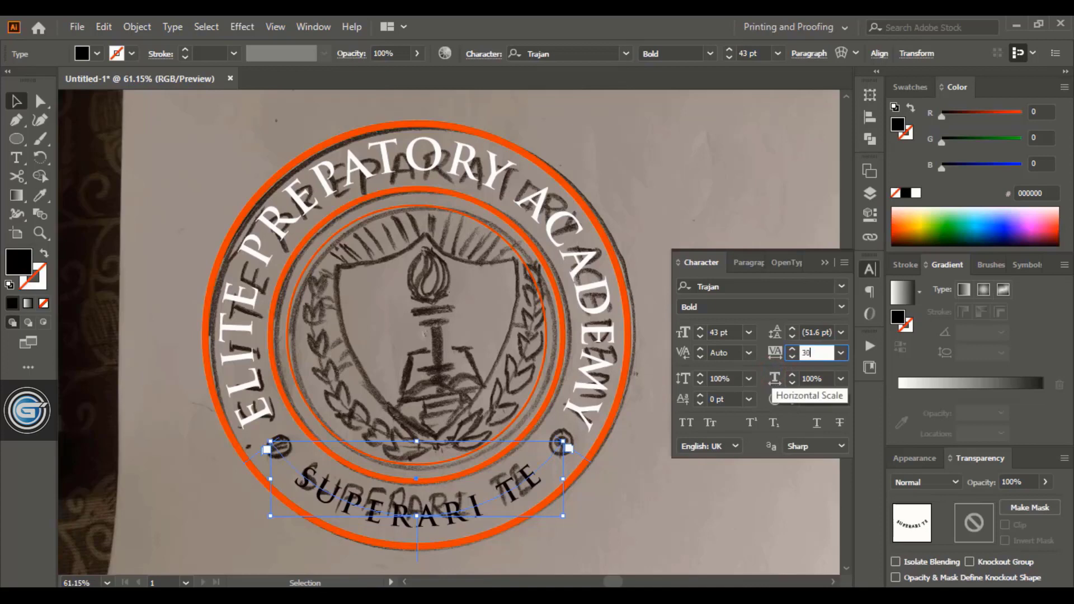
key("Return")
left_click(792, 357)
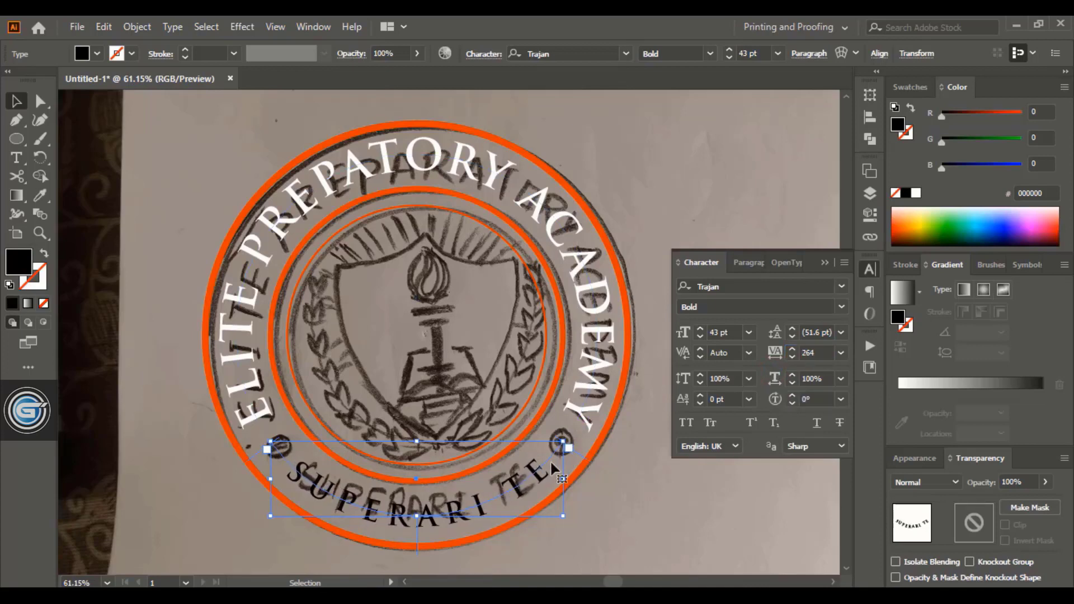
left_click(623, 487)
- Fill the SUPERARI TE text with white
left_click(479, 505)
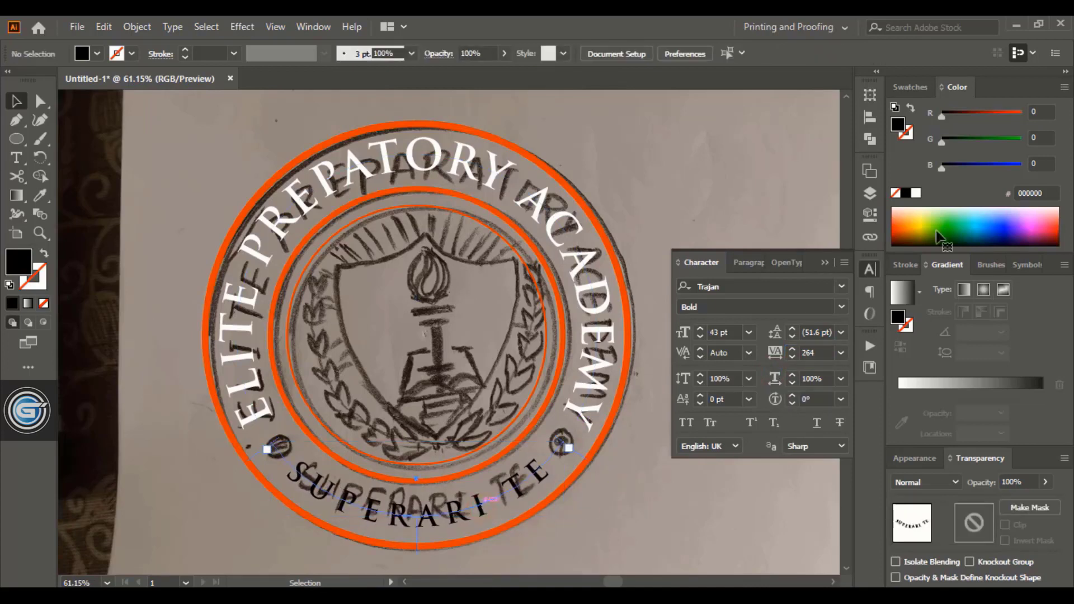
left_click(915, 195)
left_click(694, 181)
- Draw a small white circle at one sketched dot beside the lower text and place a copy over the opposite dot
right_click(18, 141)
left_click(54, 158)
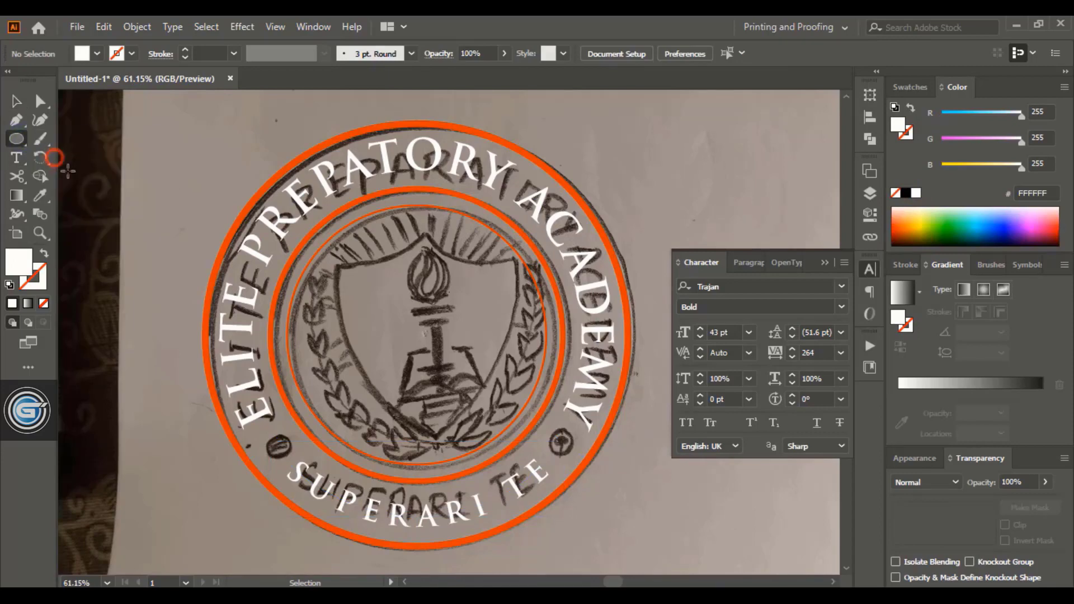
left_click_drag(273, 445, 280, 453)
key("ctrl+minus")
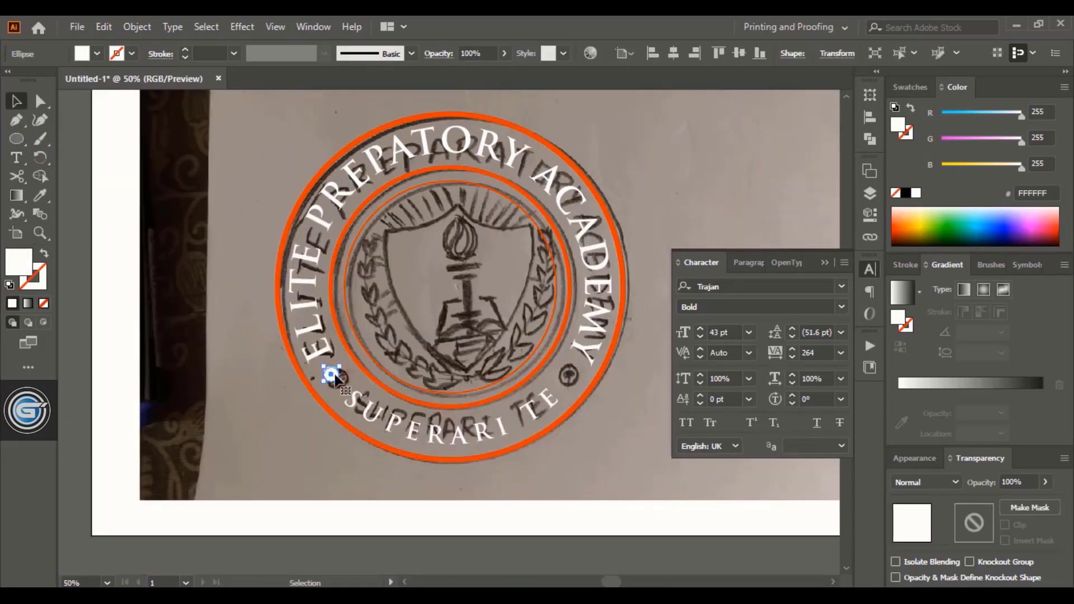
left_click_drag(335, 378, 572, 374)
left_click(629, 456)
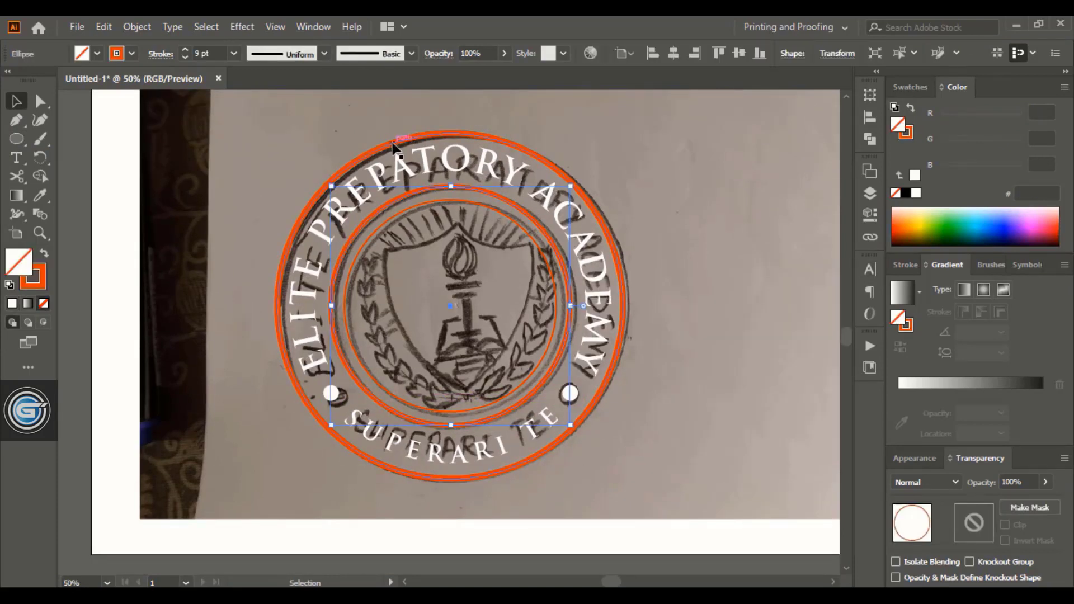
- Expand the outermost ring and the thick inner ring from strokes into filled shapes
left_click(386, 145)
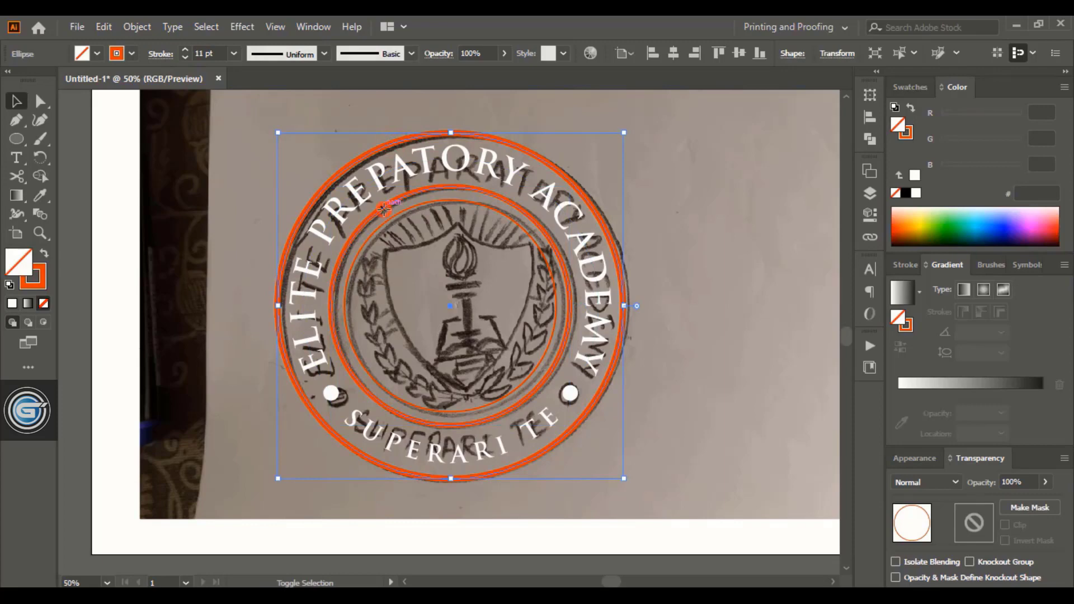
left_click(384, 210, "shift")
left_click(137, 26)
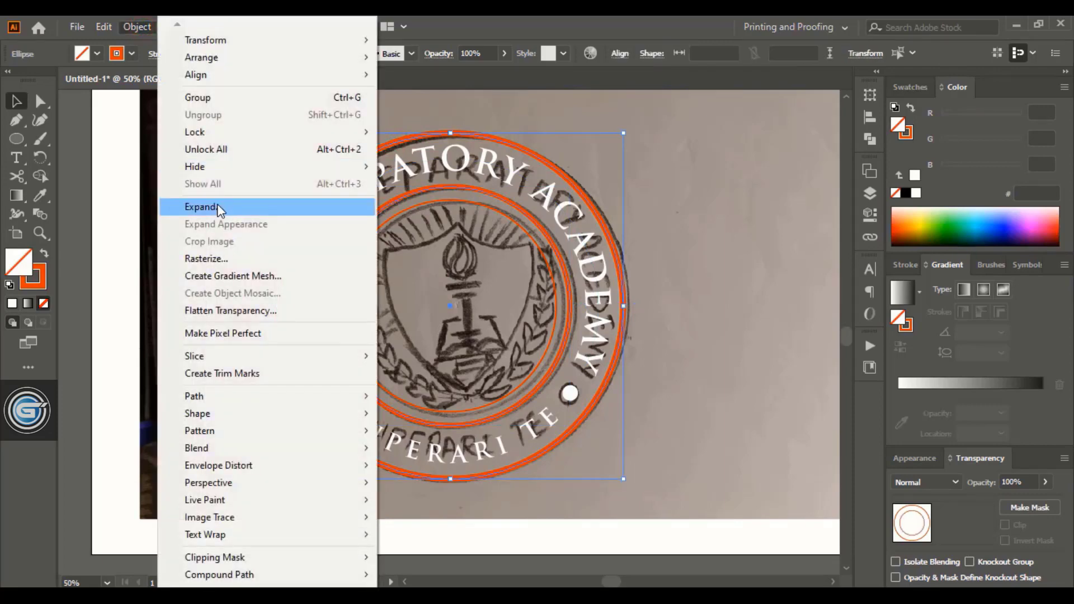
left_click(219, 208)
left_click(504, 399)
left_click(649, 322)
left_click(616, 247)
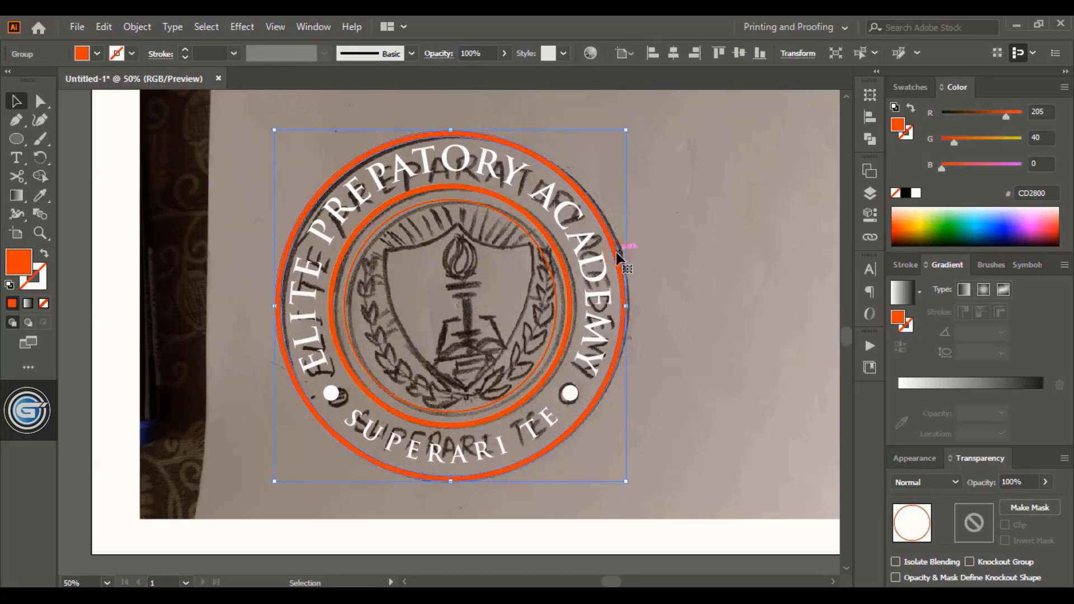
- Fill the lettering band between the two thick rings with dark blue 000D59 using the Shape Builder
left_click(565, 266, "shift")
left_click(41, 180)
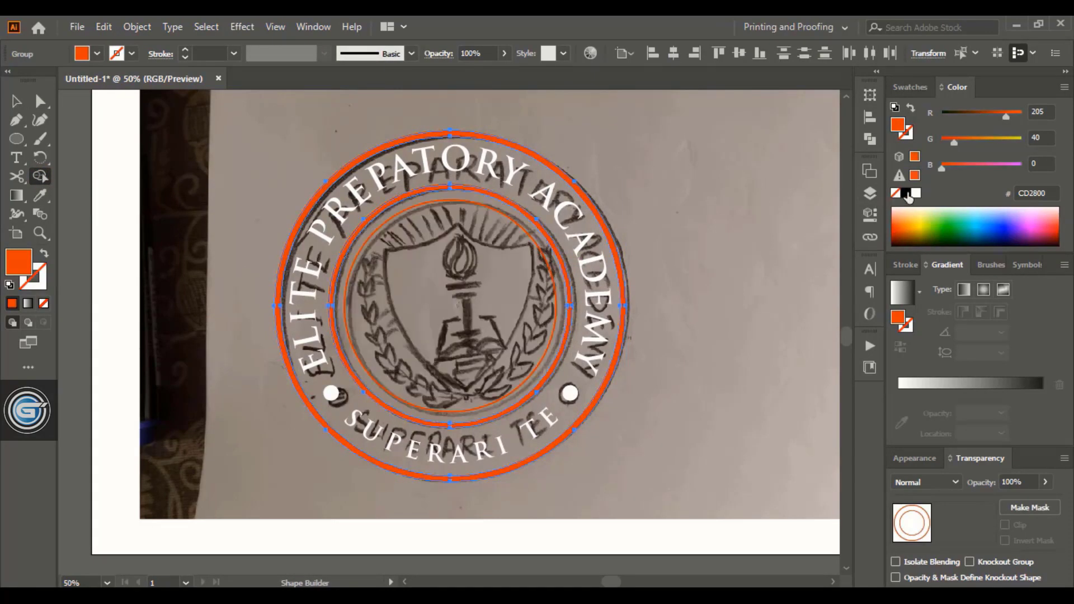
left_click(1004, 220)
left_click(970, 166)
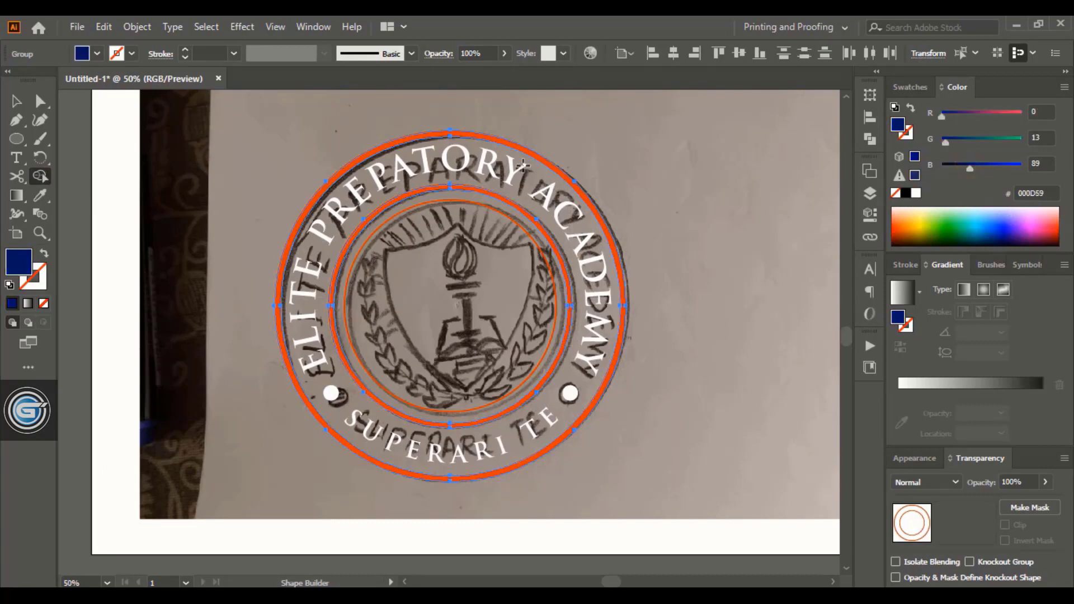
left_click(511, 176)
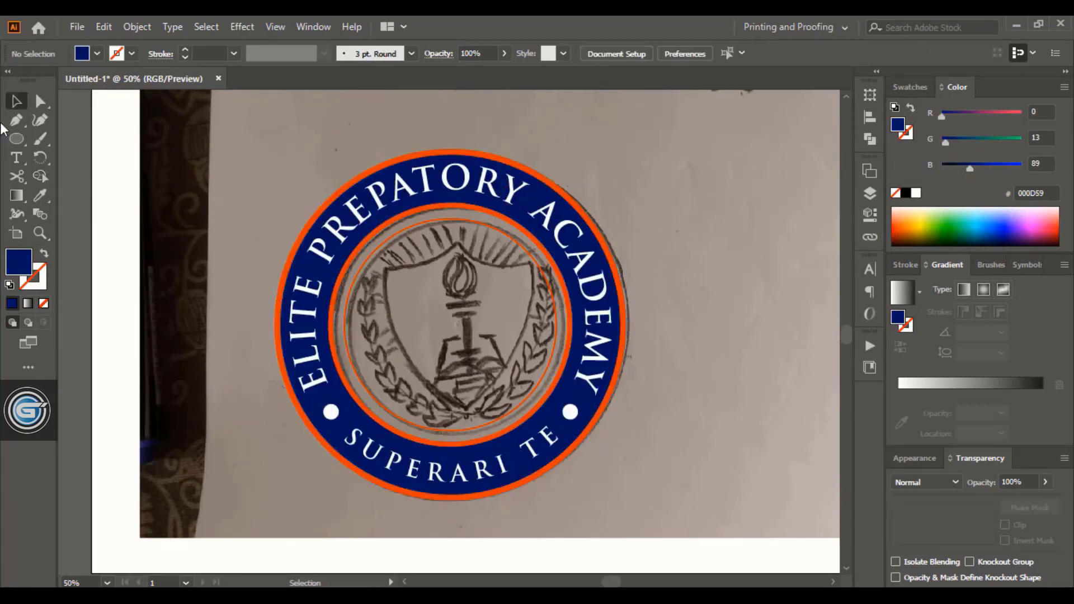
- Draw a vertical line through the emblem's centre, extend it past the outer ring, and give it a 3 pt stroke
left_click(13, 120)
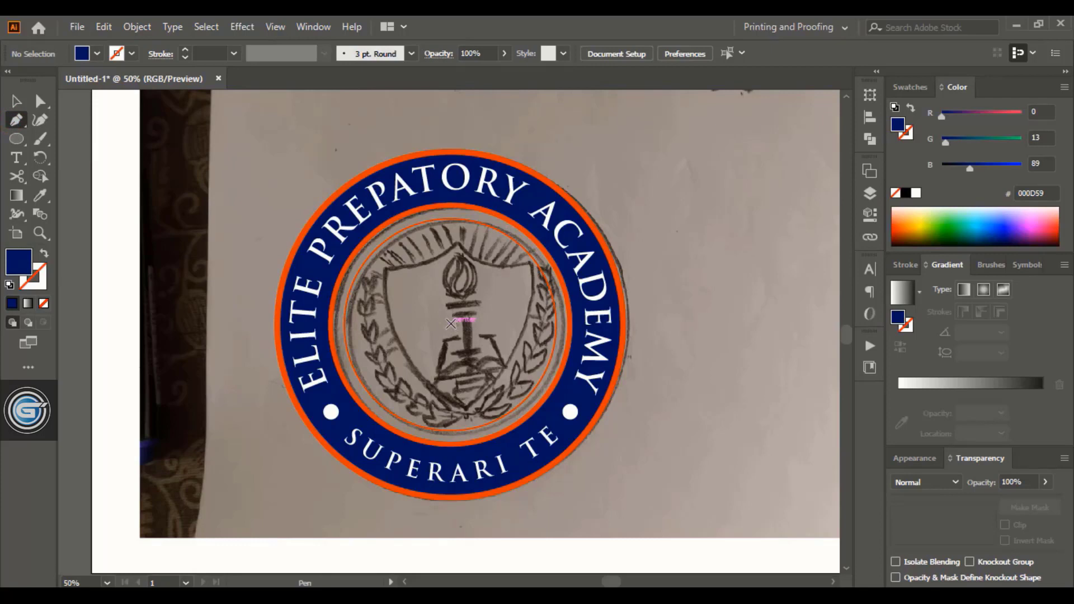
left_click(451, 324)
left_click(450, 120)
left_click(15, 102)
left_click_drag(453, 327, 448, 524)
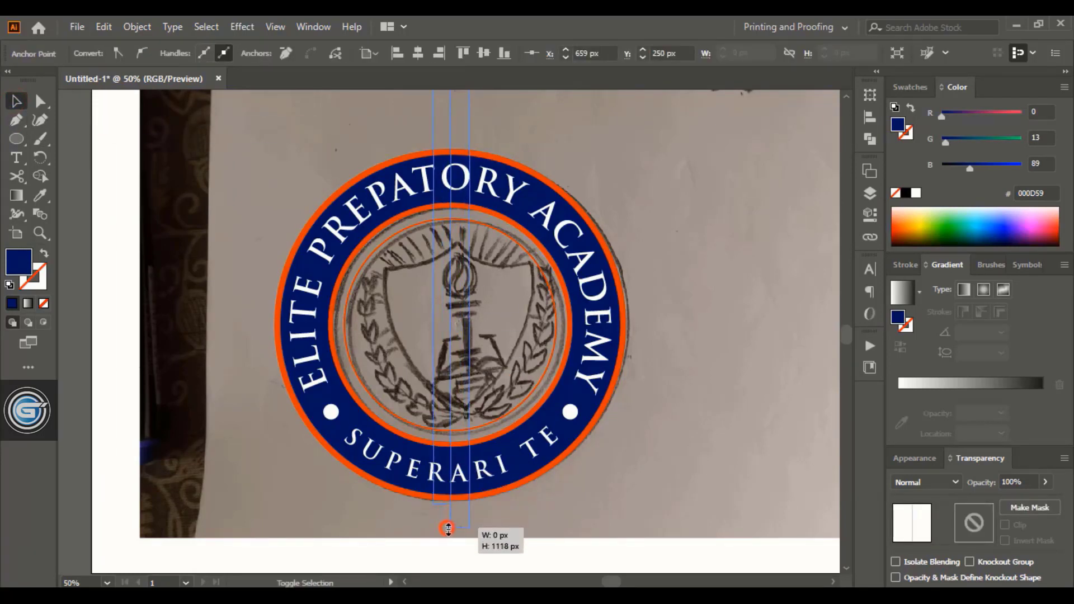
left_click(689, 394)
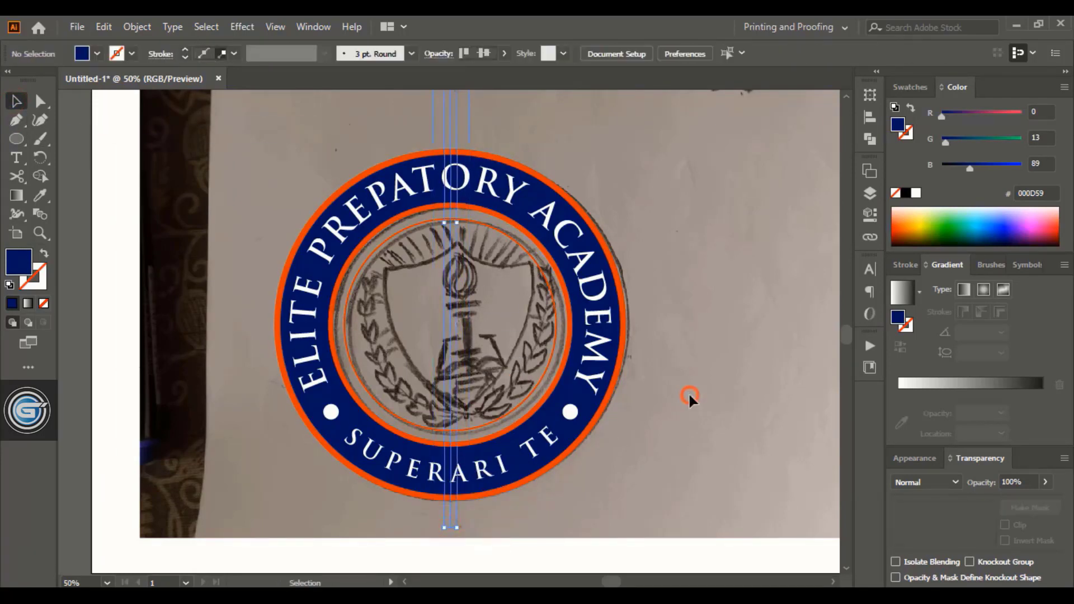
left_click(450, 330)
left_click(186, 48)
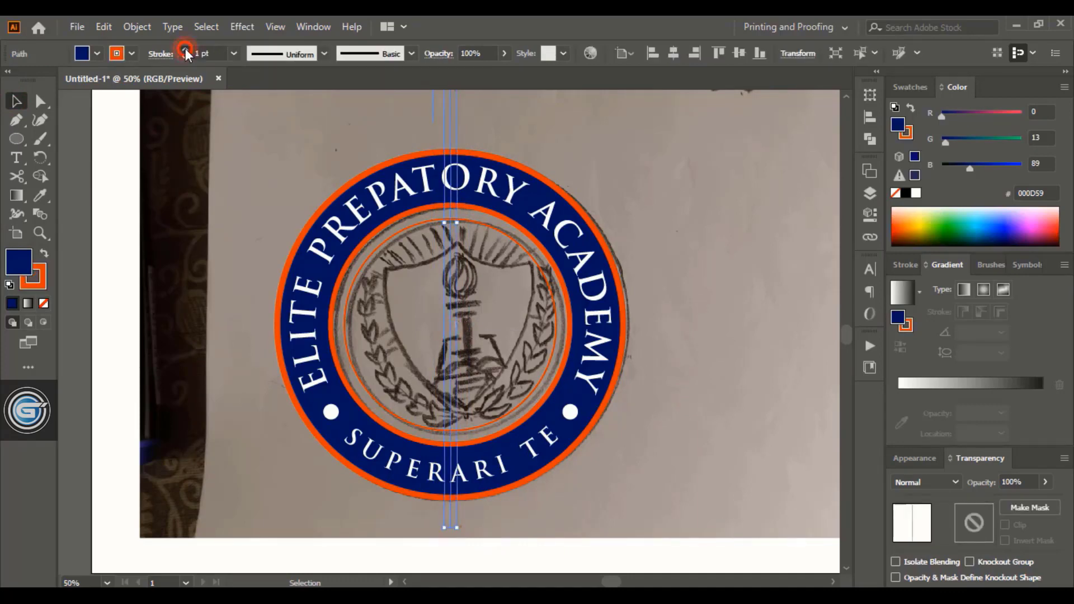
left_click(718, 203)
- Trace the left half of the shield against the centre line and fill it with the lettering band's dark blue
key("p")
key("ctrl+equal")
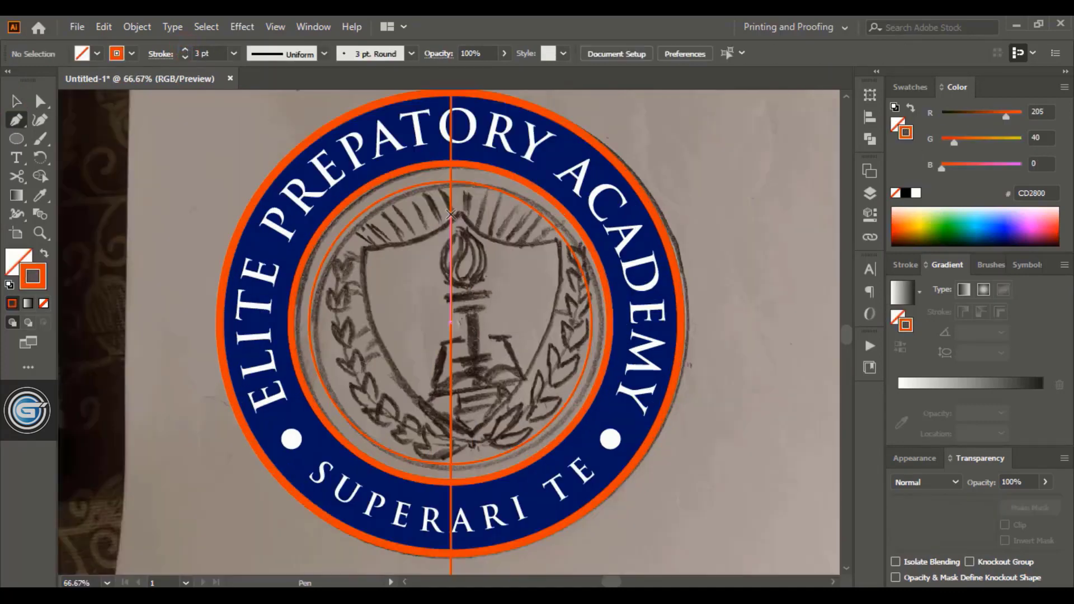
left_click(450, 218, "ctrl")
left_click_drag(451, 218, 468, 415)
left_click_drag(451, 440, 582, 484)
left_click(452, 440)
left_click(450, 217)
left_click(41, 195)
left_click(250, 236)
key("v")
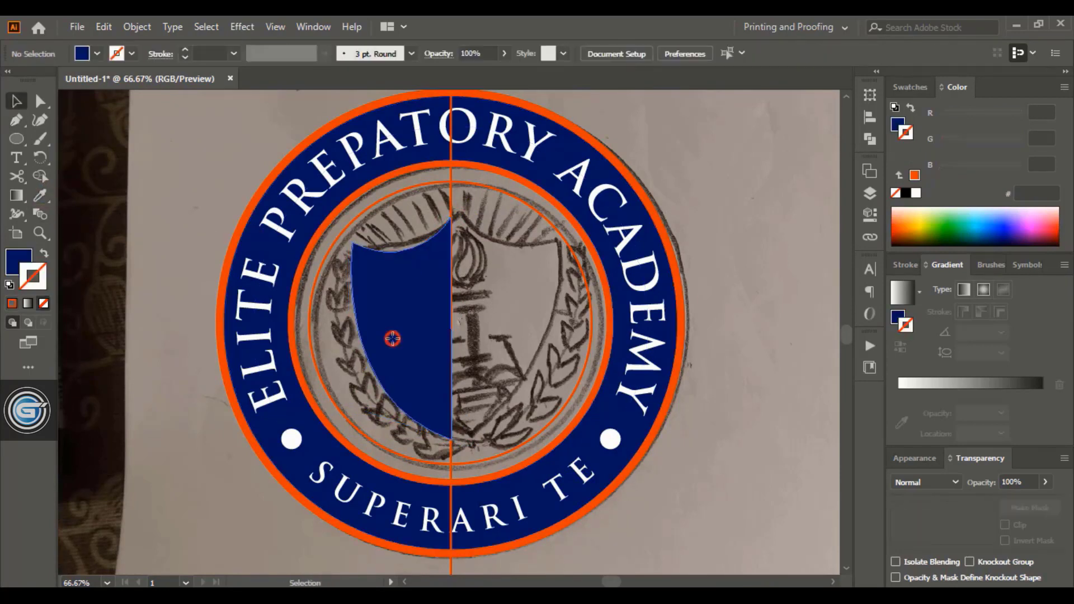
- Reflect a copy of the half shield across the vertical centre line
left_click(392, 338)
left_click_drag(47, 162, 84, 196)
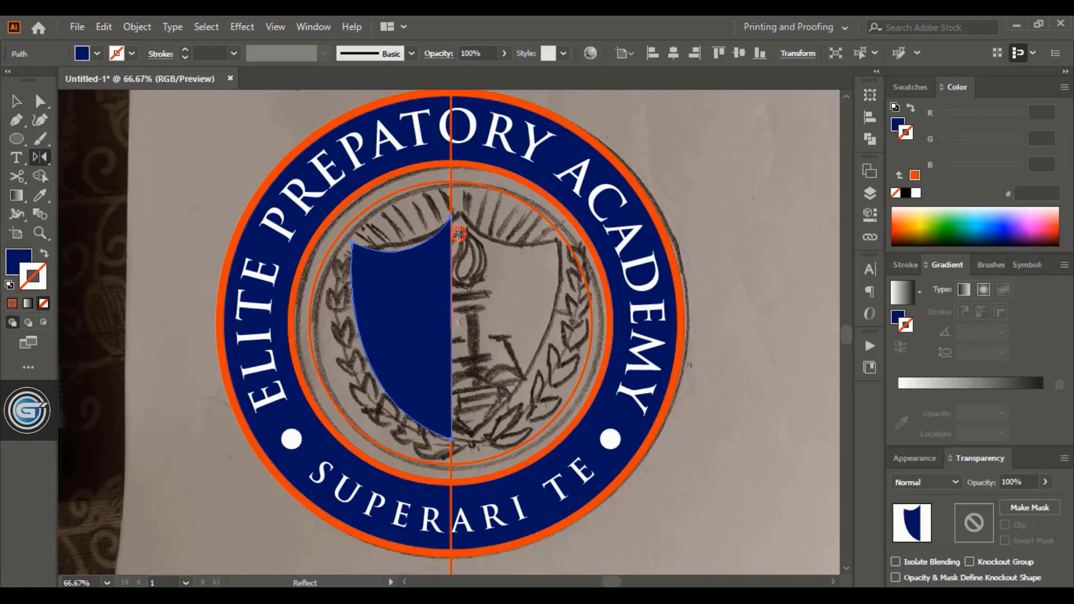
left_click(451, 216, "alt")
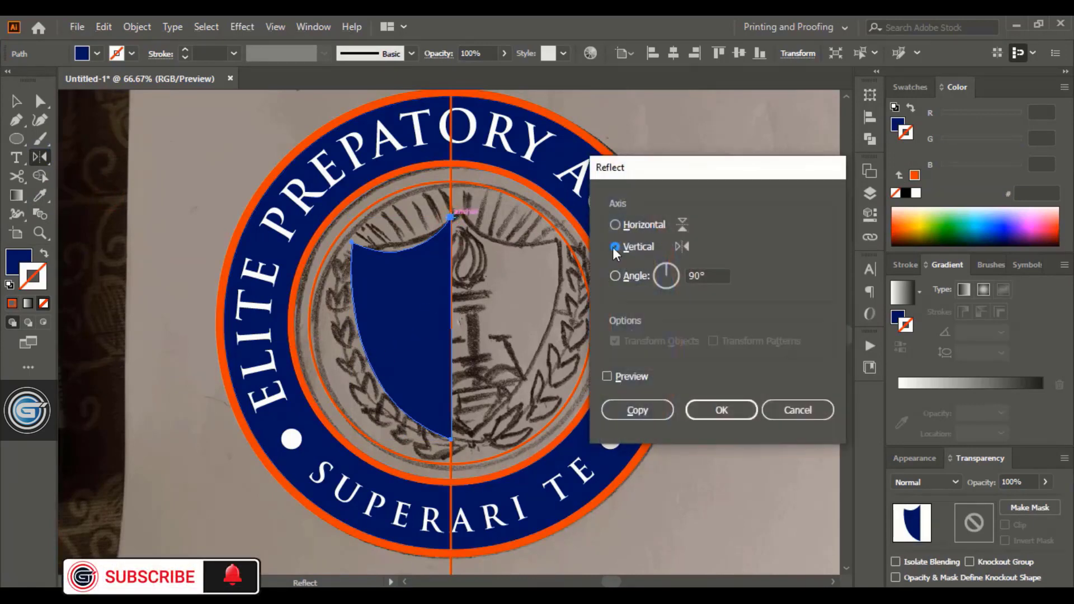
left_click(606, 372)
left_click(629, 412)
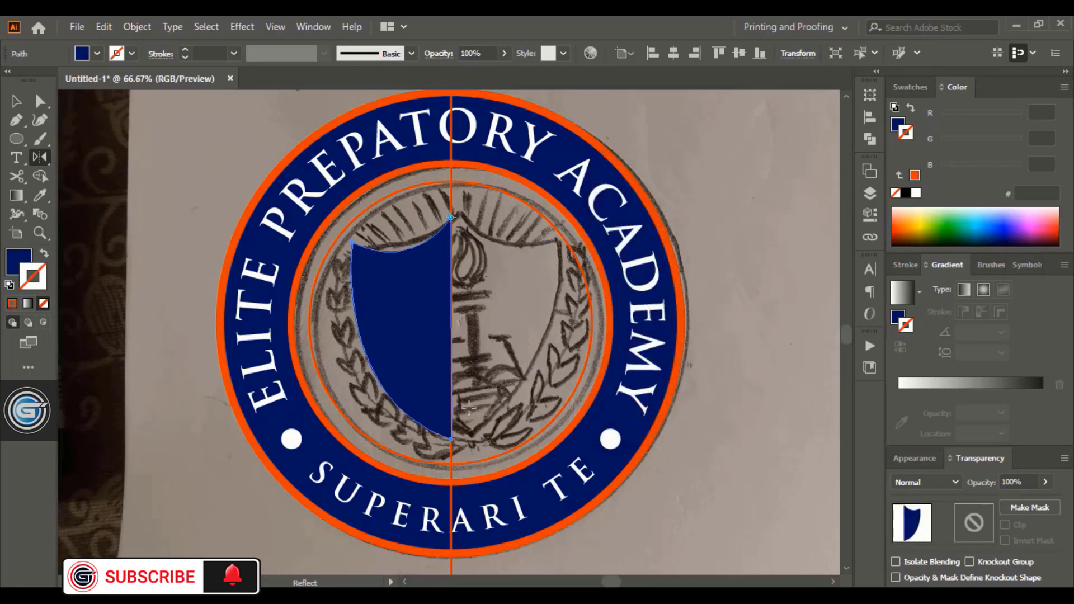
left_click(15, 101)
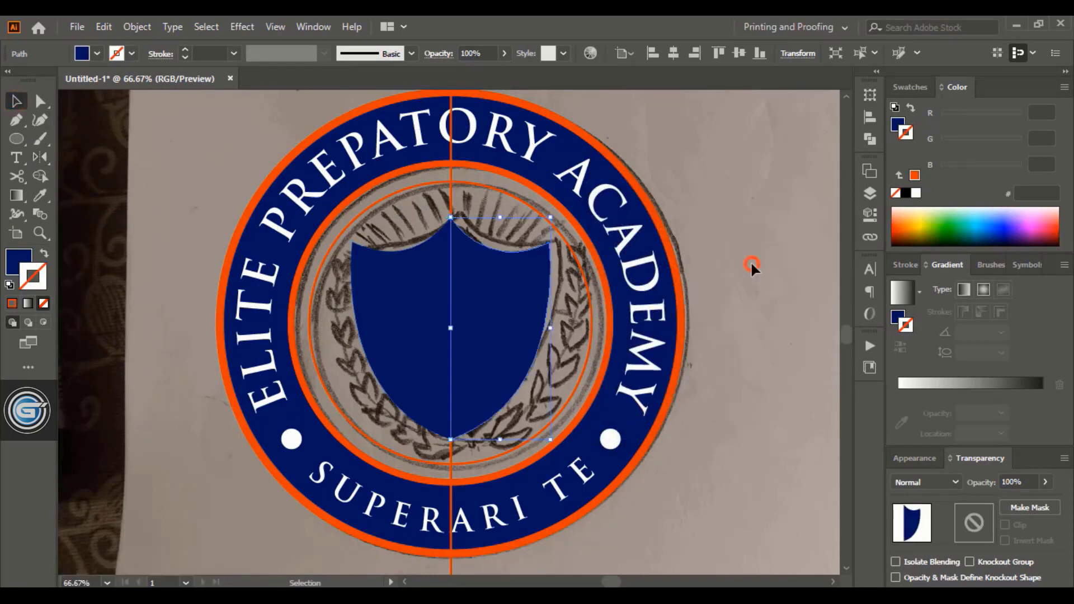
- Unite the two shield halves into one shape and fill it with white
left_click(750, 260)
left_click(529, 319)
left_click(384, 302, "shift")
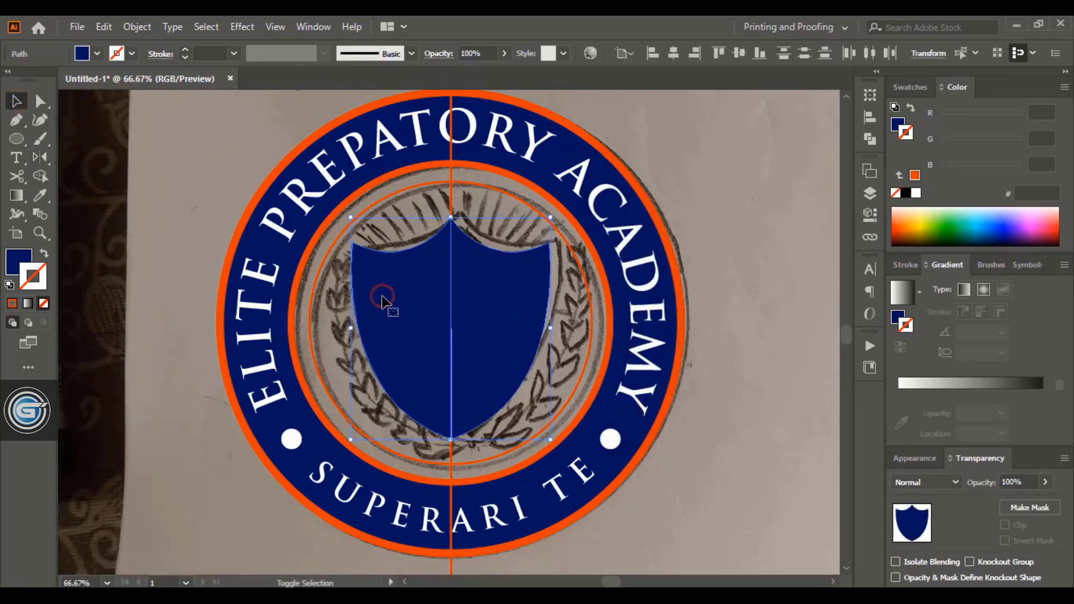
left_click(870, 139)
left_click(689, 128)
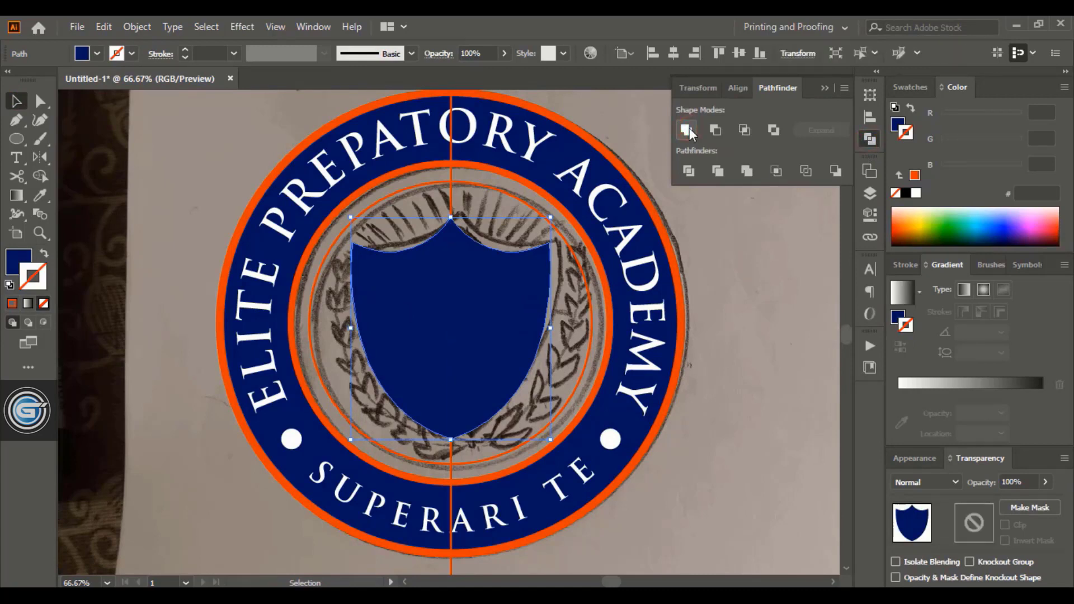
left_click(823, 88)
left_click(916, 193)
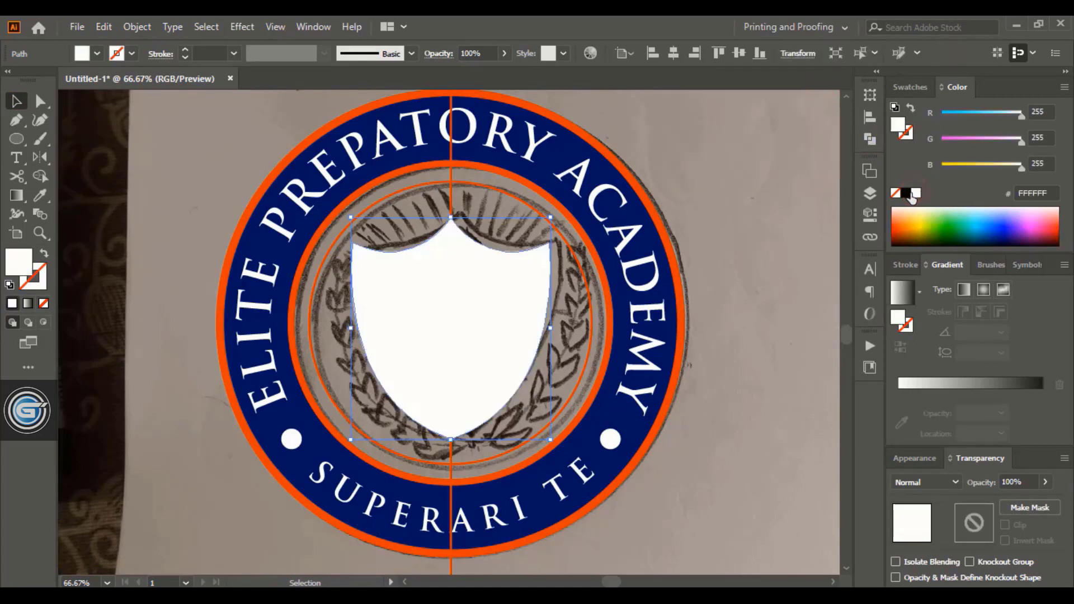
left_click(758, 258)
- Create an inner shield outline with Offset Path at -6 px and miter joins
left_click(420, 300)
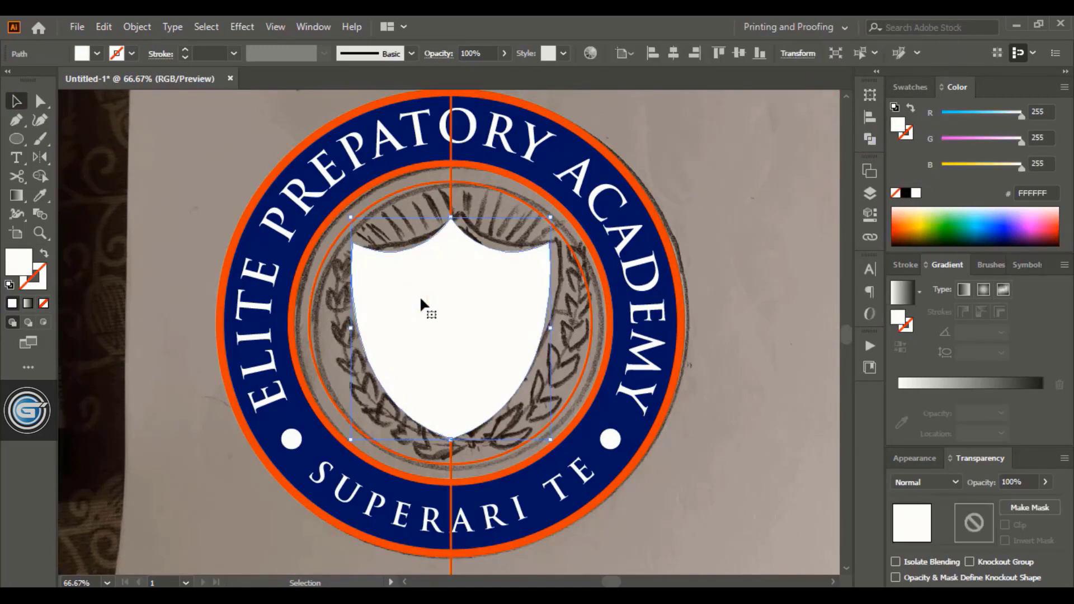
left_click(137, 26)
mouse_move(252, 396)
left_click(422, 452)
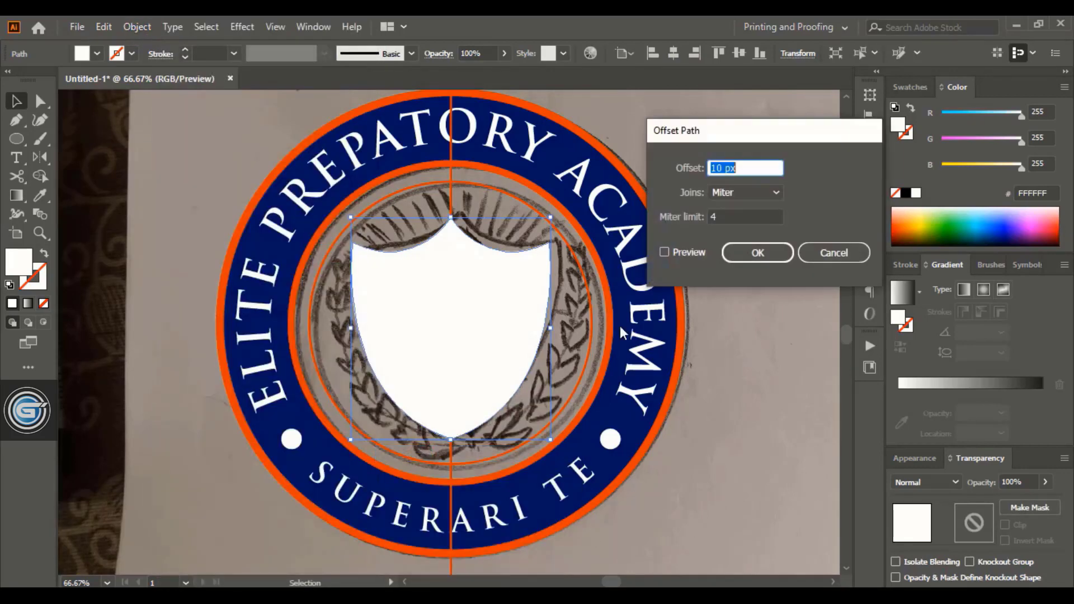
type("-5")
left_click(664, 252)
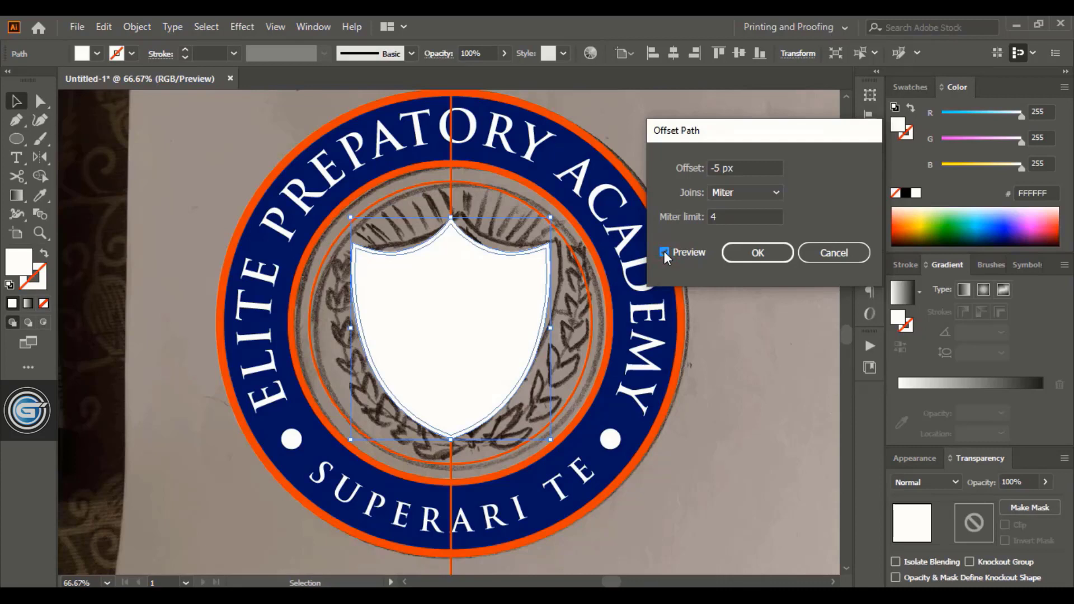
left_click(764, 165)
key("Down")
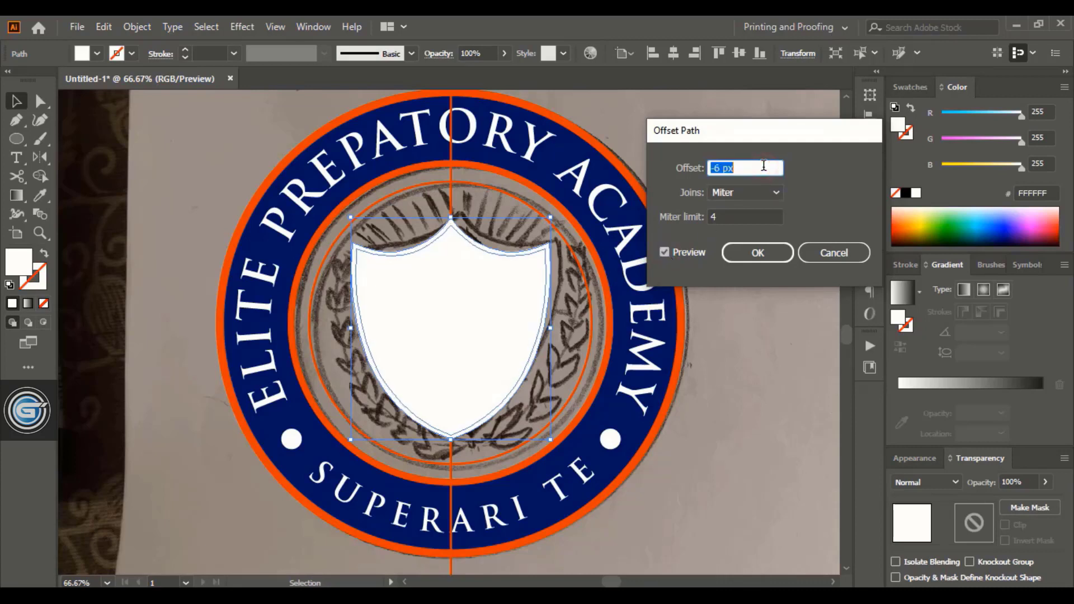
left_click(751, 253)
- Fill the inner shield with the dark blue sampled from the lettering band
left_click(40, 195)
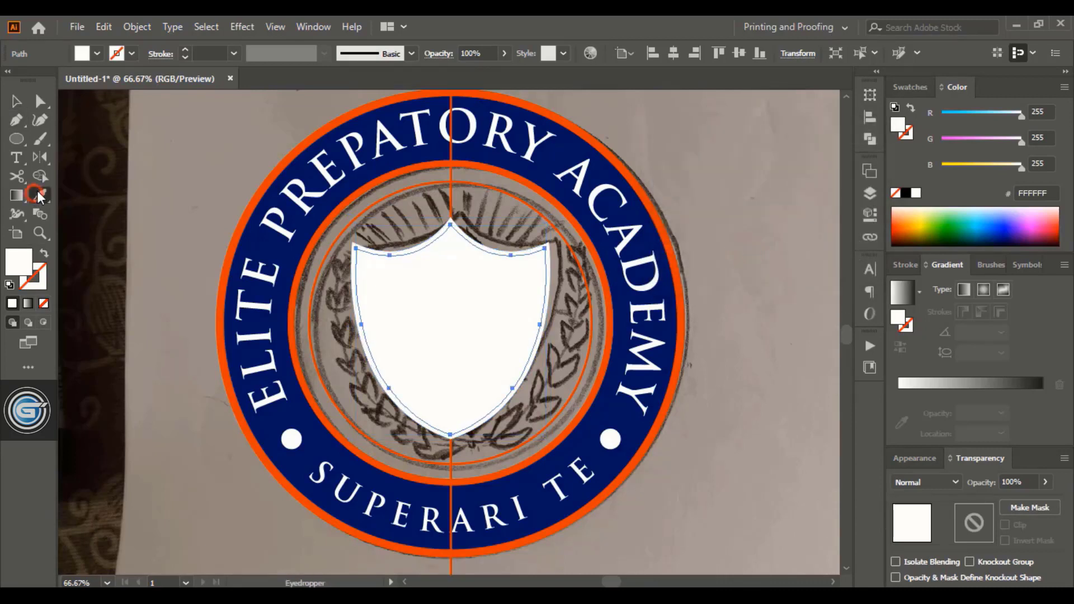
left_click(246, 237)
key("v")
- Hide both the white and the dark blue shield shapes to expose the sketched torch
left_click(548, 242)
left_click(548, 245)
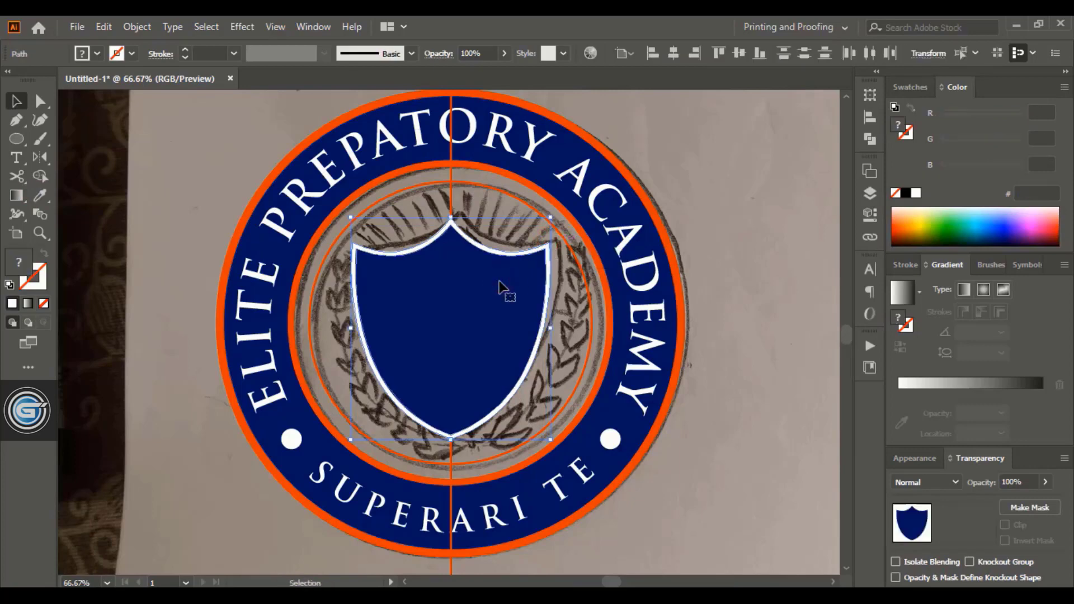
left_click(137, 26)
mouse_move(281, 163)
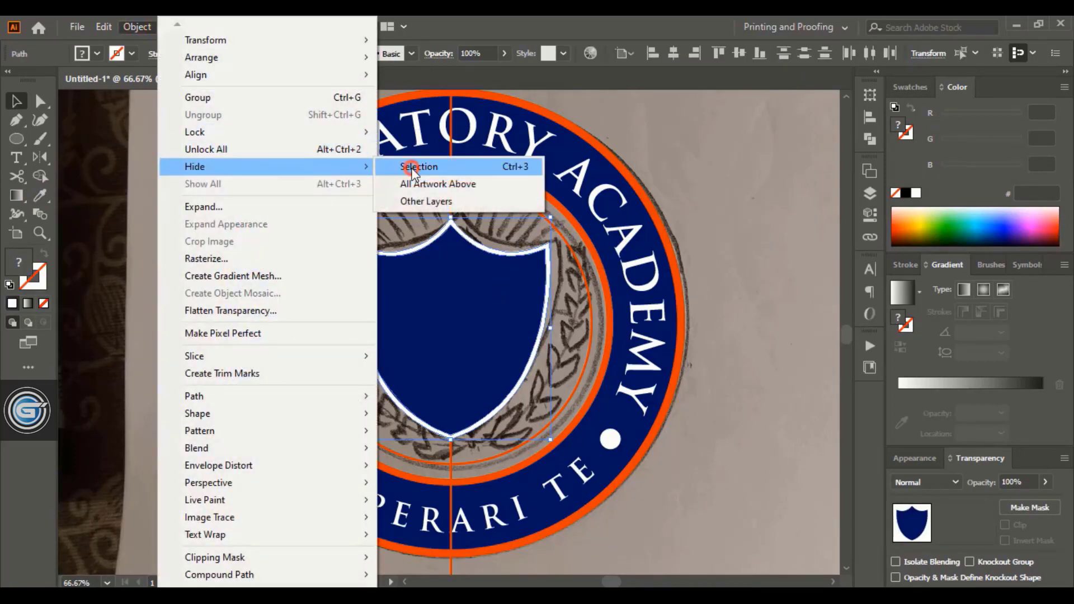
left_click(419, 134)
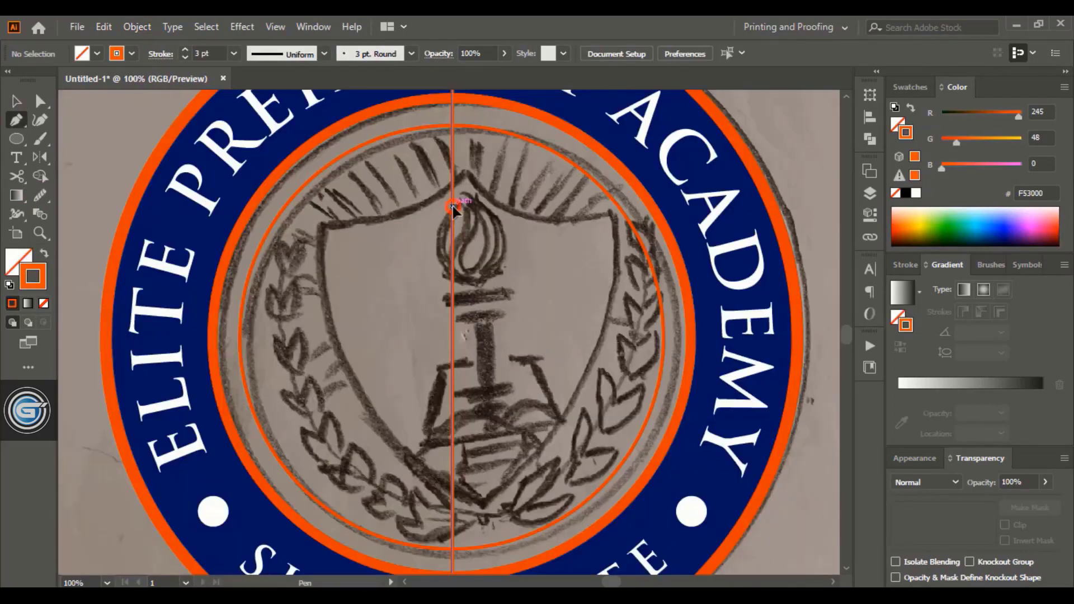
- Trace the torch's left flame tongue with the Pen tool and fill it with blue 0057CD
left_click(453, 207)
left_click(452, 207)
left_click_drag(435, 256, 456, 280)
left_click(435, 256)
left_click(440, 276)
left_click_drag(431, 237, 459, 186)
left_click(431, 236)
left_click(40, 195)
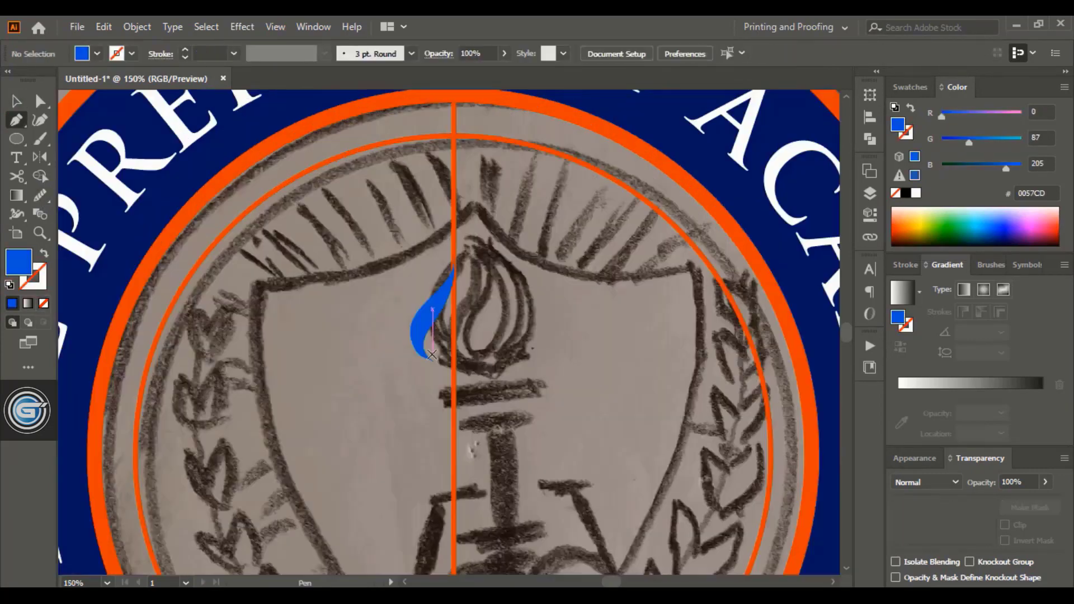
- Draw the torch's pointed central flame and the narrow flame tongue on its right side in the same blue
left_click(452, 374)
left_click_drag(481, 355, 512, 333)
left_click_drag(464, 265, 446, 249)
left_click(464, 266)
left_click_drag(439, 322, 423, 338)
left_click_drag(433, 361, 440, 380)
left_click(480, 364)
left_click_drag(495, 300, 472, 256)
left_click(495, 301)
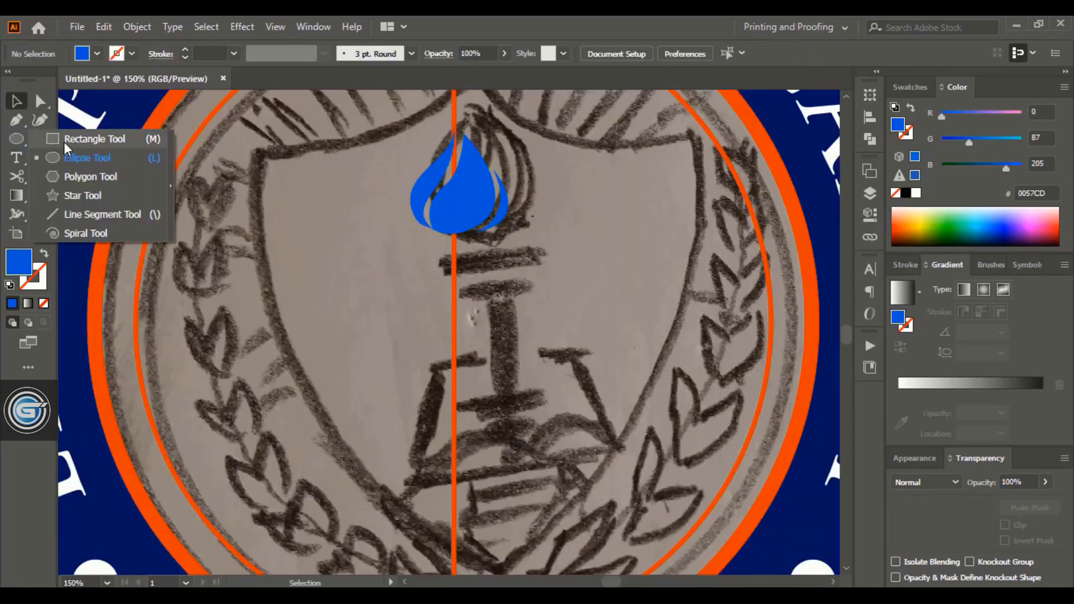
- Draw a wide blue rectangle beneath the flame as the torch rim, widen its lower edge, and round its upper corners
left_click(89, 137)
left_click_drag(413, 234, 493, 247)
key("v")
left_click(495, 255)
left_click(471, 274)
key("a")
left_click(412, 254)
left_click_drag(412, 253, 407, 254)
left_click_drag(500, 254, 508, 254)
left_click(413, 239)
left_click(500, 239, "shift")
- Add a shorter blue rectangle under the torch rim, narrow its lower edge, and round its lower corners
key("m")
left_click_drag(424, 258, 482, 274)
left_click(592, 268)
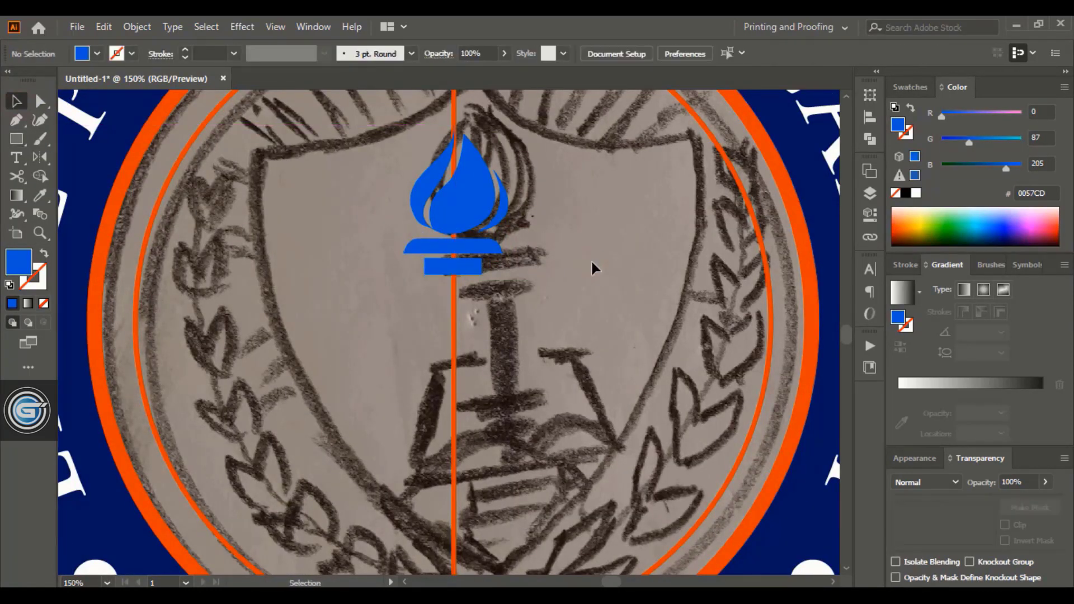
key("a")
key("ctrl+equal")
key("ctrl+equal")
left_click(399, 217)
key("Right")
key("Right")
key("Right")
key("Right")
key("Right")
key("Right")
left_click(513, 217)
key("Left")
key("Left")
key("Left")
key("Left")
key("Left")
key("Left")
key("Left")
key("Left")
key("Left")
left_click(414, 217, "shift")
left_click_drag(494, 204, 487, 199)
key("v")
key("a")
mouse_move(541, 168)
left_mouse_down()
mouse_move(548, 176)
mouse_move(508, 190)
left_mouse_up()
- Draw a long rectangle below the collar as the torch handle and taper it evenly toward its lower end
scroll(504, 279, "down", 1)
key("m")
left_click_drag(431, 205, 484, 429)
key("a")
key("Right")
key("Right")
key("Right")
key("Right")
key("Right")
key("Right")
key("Right")
key("Right")
left_click(483, 429)
key("Left")
key("Left")
key("Left")
key("Left")
key("Left")
key("Left")
key("Left")
key("Left")
key("v")
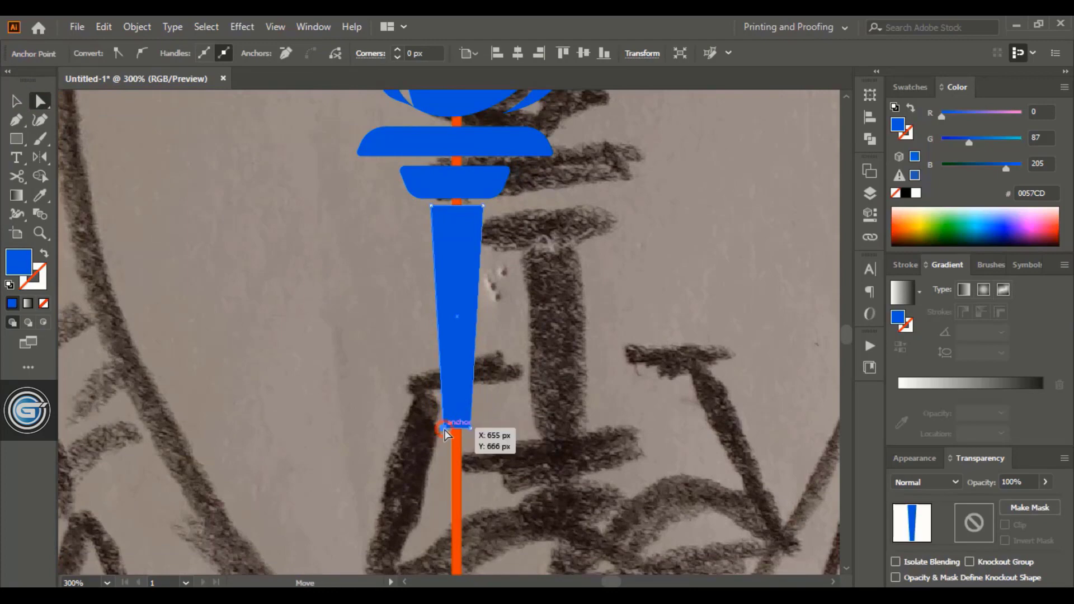
- Copy the torch's rim shapes below the handle and shrink one to fit directly under its tip
left_click_drag(468, 176, 474, 447)
left_click_drag(452, 430, 473, 485)
left_click_drag(515, 438, 484, 448)
key("ctrl+plus")
key("ctrl+plus")
key("ctrl+plus")
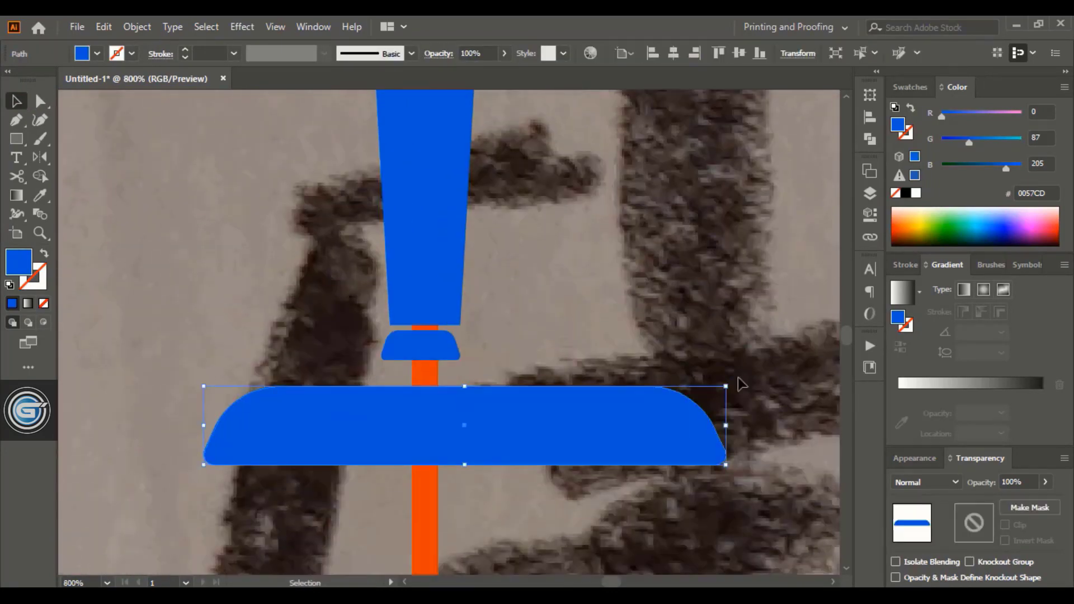
- Scale the wide rim copy down to a thin band under the handle's tip and add a small circle below it
left_click_drag(737, 379, 347, 469)
left_click_drag(726, 465, 469, 376)
key("Up")
key("Down")
left_click(539, 367)
key("l")
left_click_drag(425, 409, 440, 425)
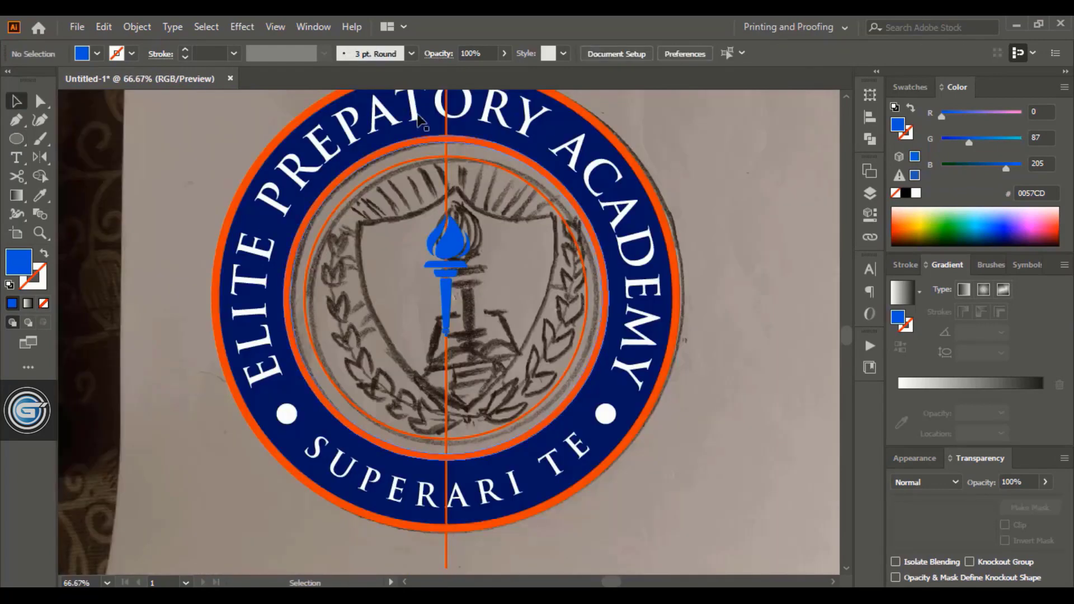
- Show the hidden shield shapes again and lower their opacity to 36%
left_click(137, 26)
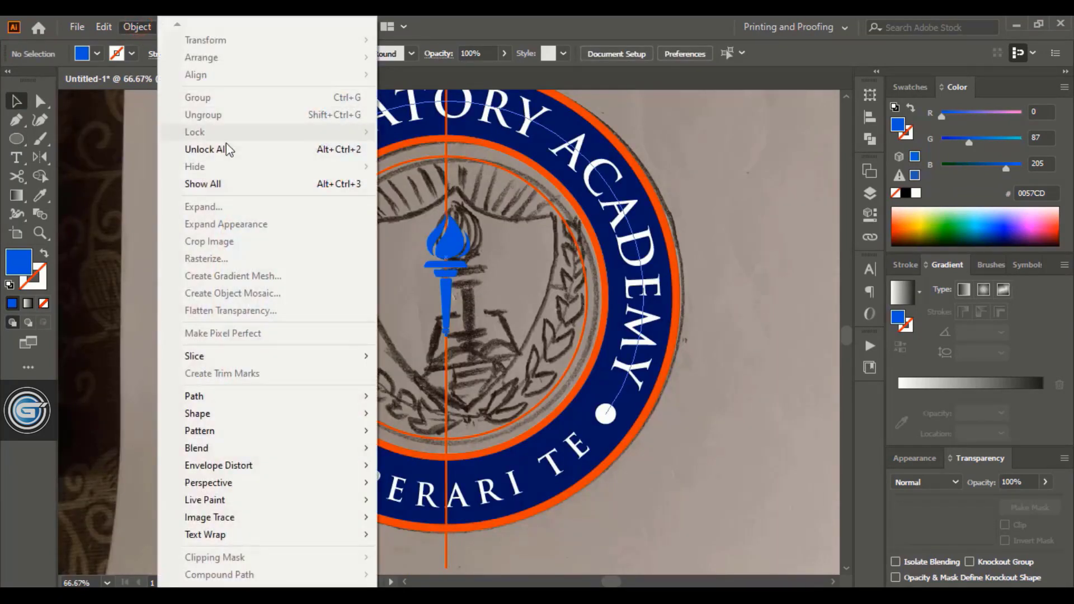
left_click(240, 182)
key("ctrl+equal")
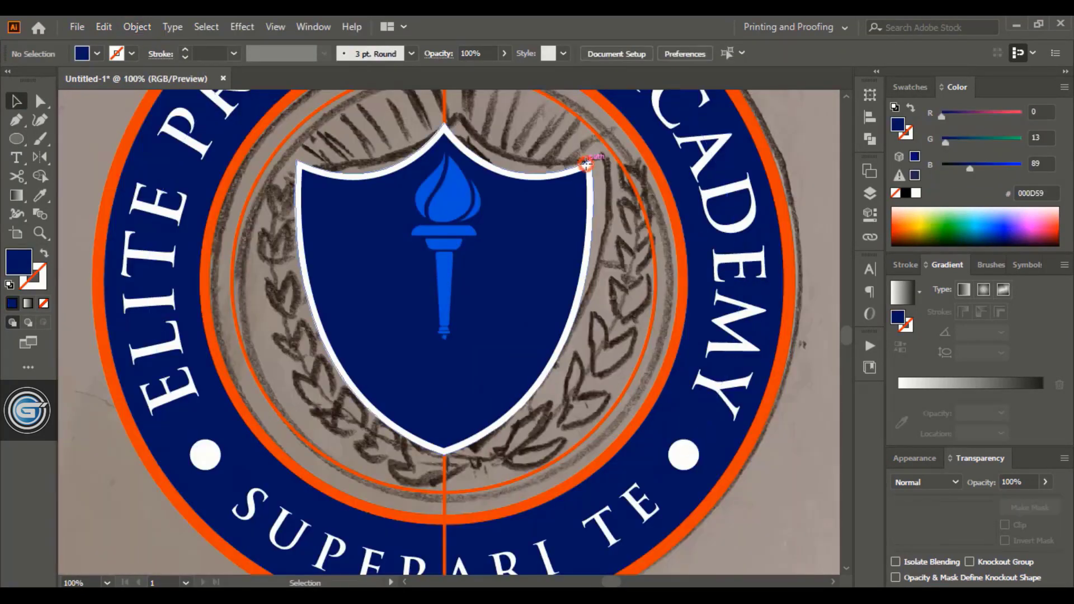
left_click(559, 221)
left_click(1045, 481)
left_click_drag(1043, 495, 1009, 500)
key("ctrl+shift+a")
- Draw a horizontal blue line with a 3 pt stroke across the shield just below the torch
key("p")
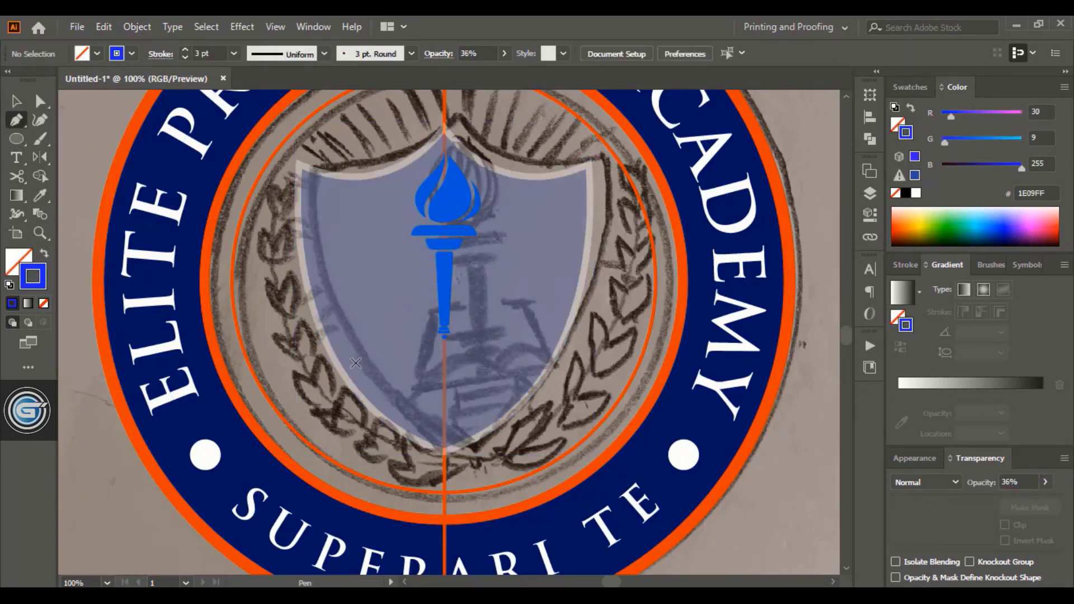
left_click(354, 367)
left_click(536, 367)
key("ctrl+shift+a")
- Draw the open book's left page edge as a closed shape with a curved top, ending at the centre line below the torch
key("ctrl+equal")
left_click(433, 391)
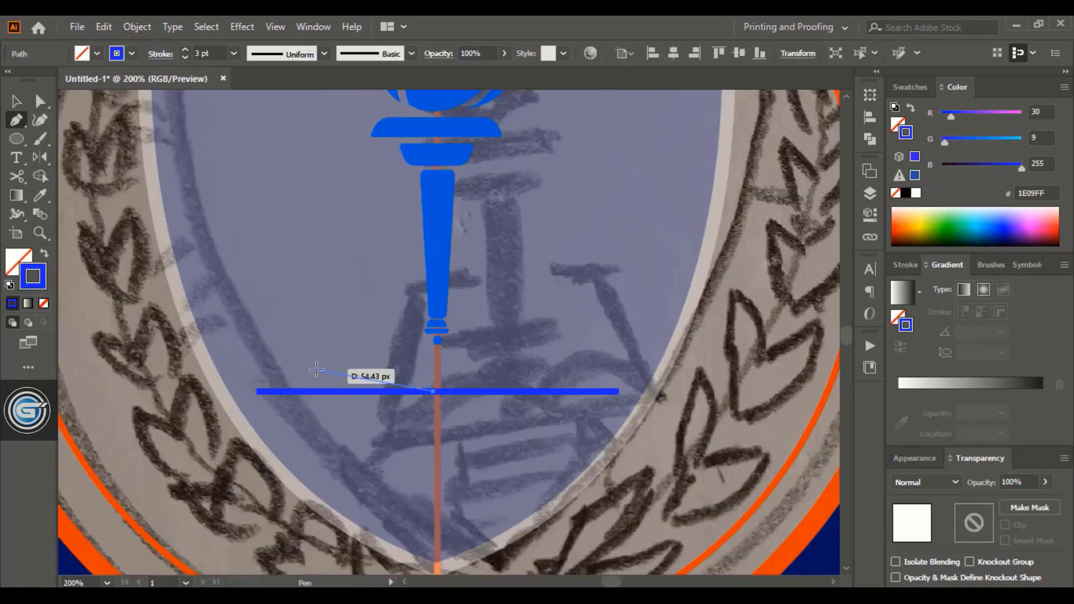
left_click_drag(310, 372, 283, 391)
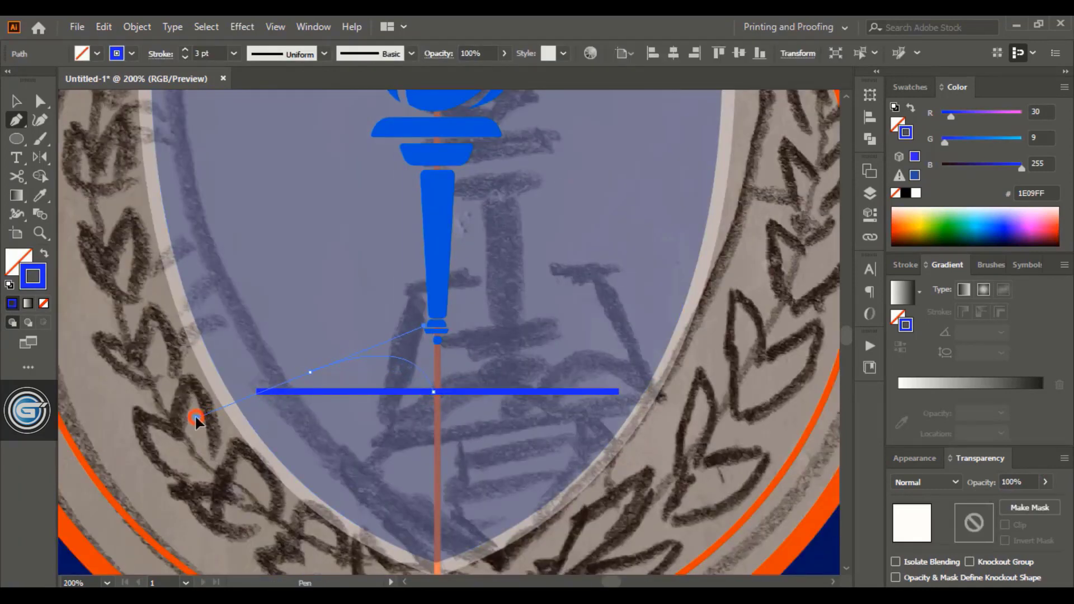
left_click(251, 379)
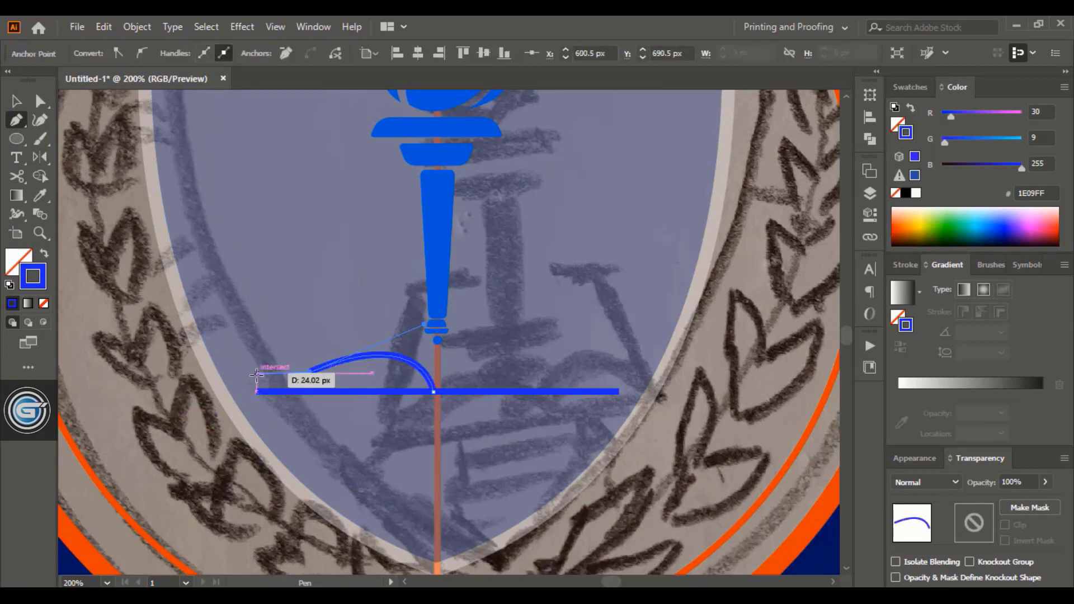
left_click(256, 392)
- Draw the left page's slanted side and curved upper edge as an open path, and delete the straight guide line
left_click(252, 380)
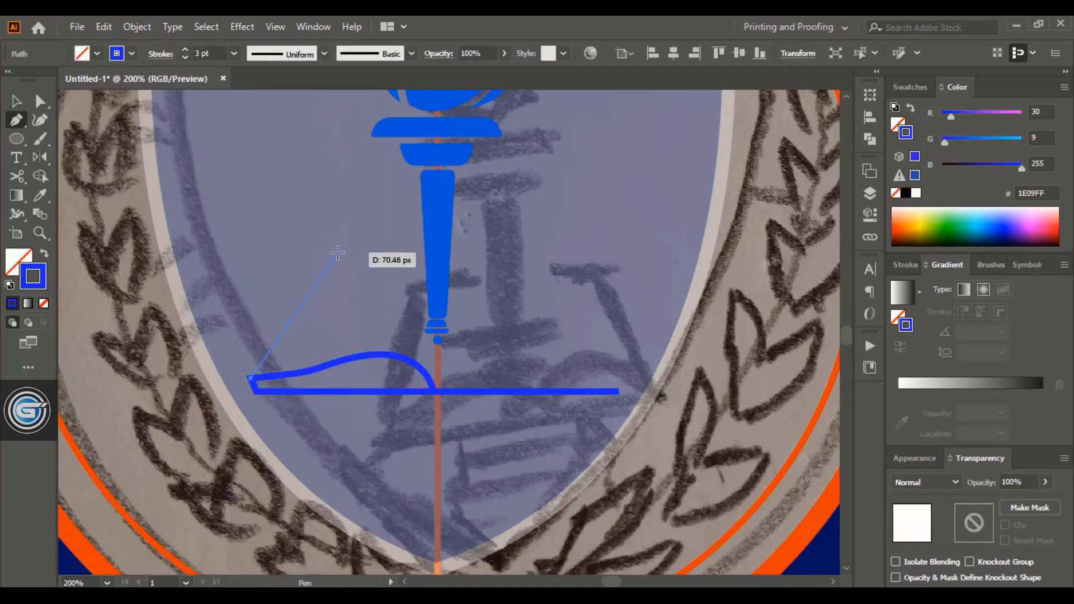
left_click(338, 253)
left_click_drag(413, 263, 418, 287)
left_click(492, 392)
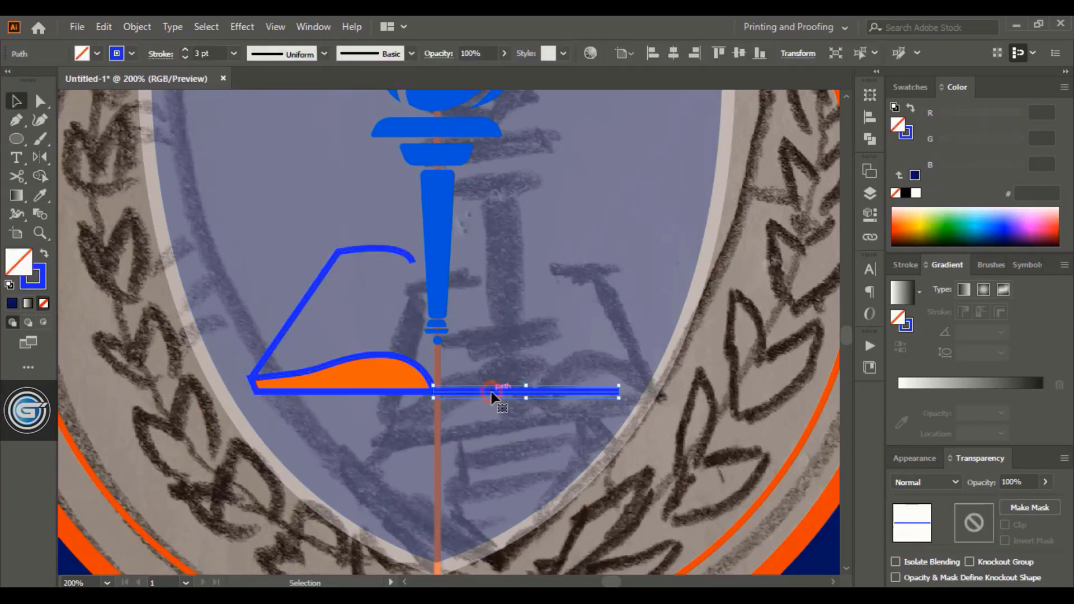
key("Delete")
- Convert the left page's strokes into filled shapes and turn the whole half-book white
left_click(395, 391)
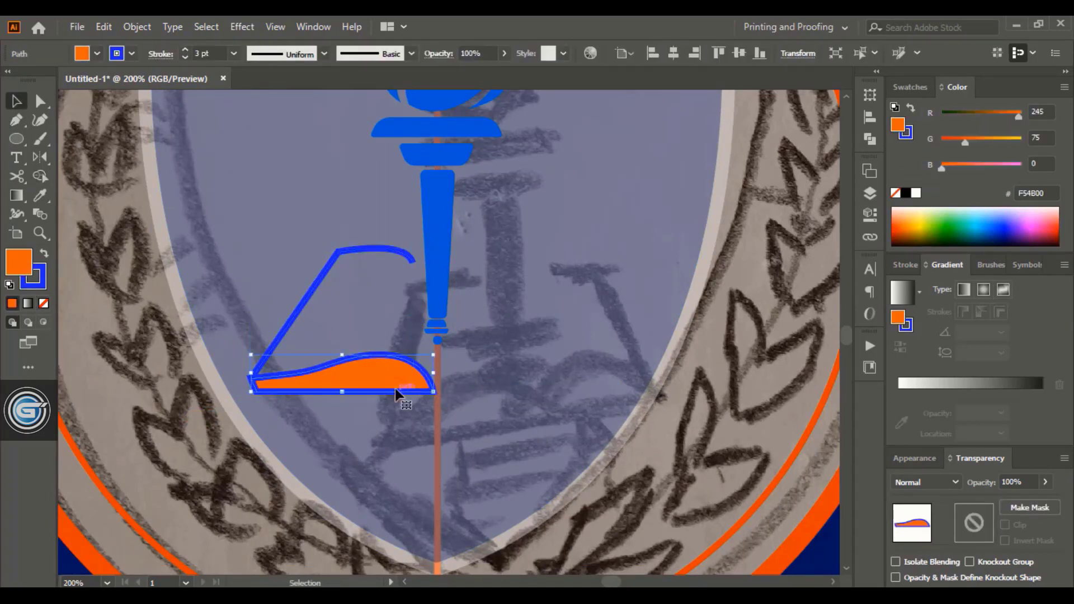
left_click(304, 306)
left_click(137, 27)
left_click(313, 411)
left_click(476, 325)
left_click(296, 312)
- Draw a small curved sliver with the Pen tool over the inner end of the left page's upper edge
scroll(252, 379, "up", 5)
key("p")
left_click(456, 469)
left_click(434, 420)
left_click_drag(455, 421, 471, 381)
key("shift+m")
left_click(503, 442)
key("ctrl+shift+F9")
left_click(40, 100)
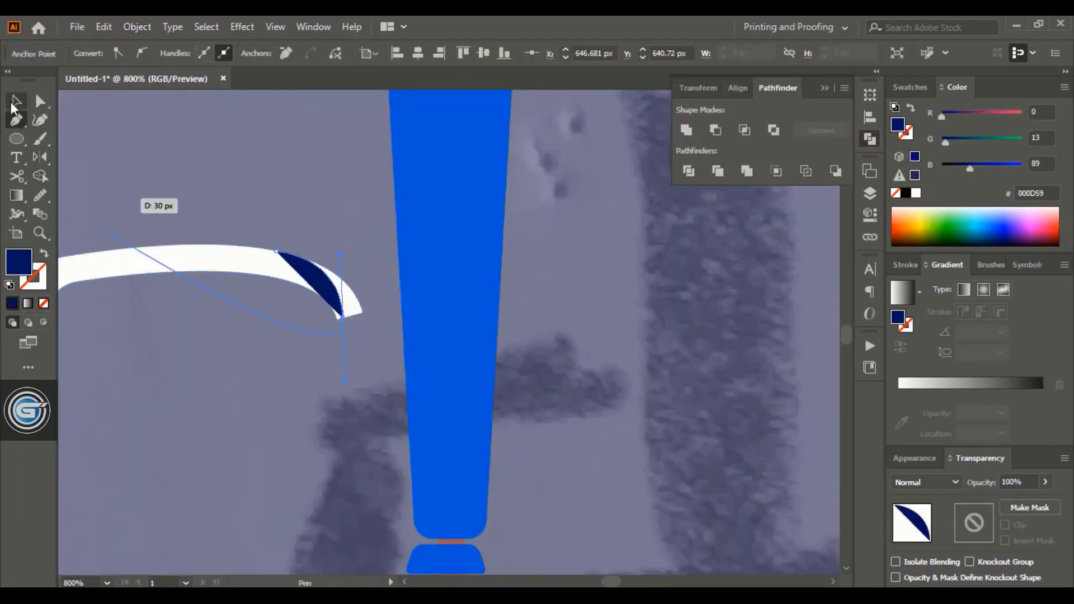
- Subtract the sliver from the white page outline to taper the end of its upper edge
left_click(14, 106)
left_click(196, 258, "shift")
left_click(715, 129)
left_click(327, 187)
- Reflect a copy of the left half of the book across the vertical centre line to form the right page
key("ctrl+minus")
key("ctrl+minus")
key("ctrl+minus")
key("ctrl+minus")
key("ctrl+minus")
key("ctrl+minus")
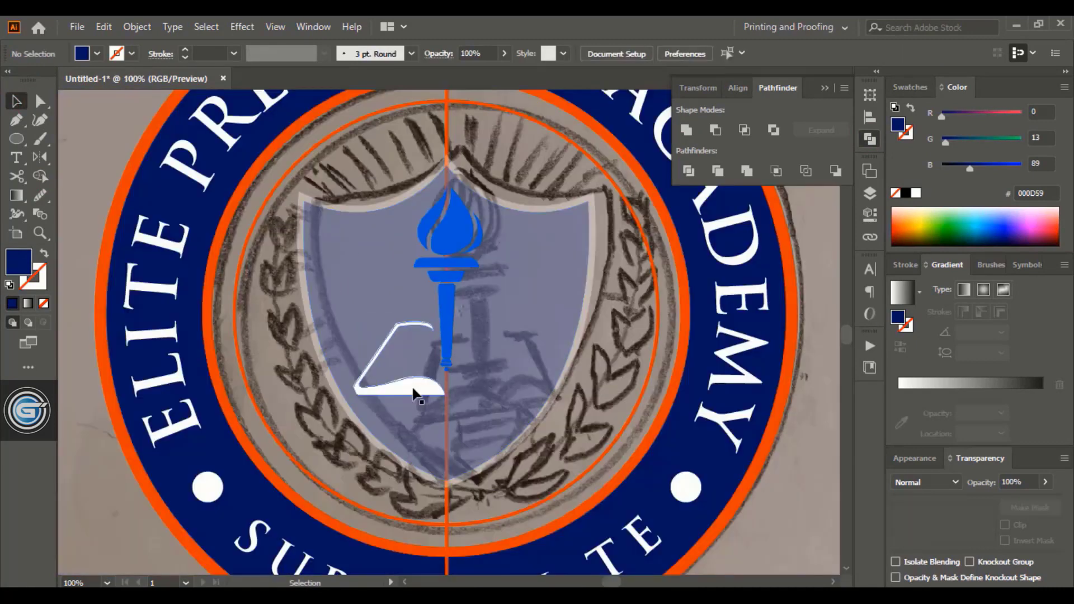
left_click(413, 390)
left_click(39, 158)
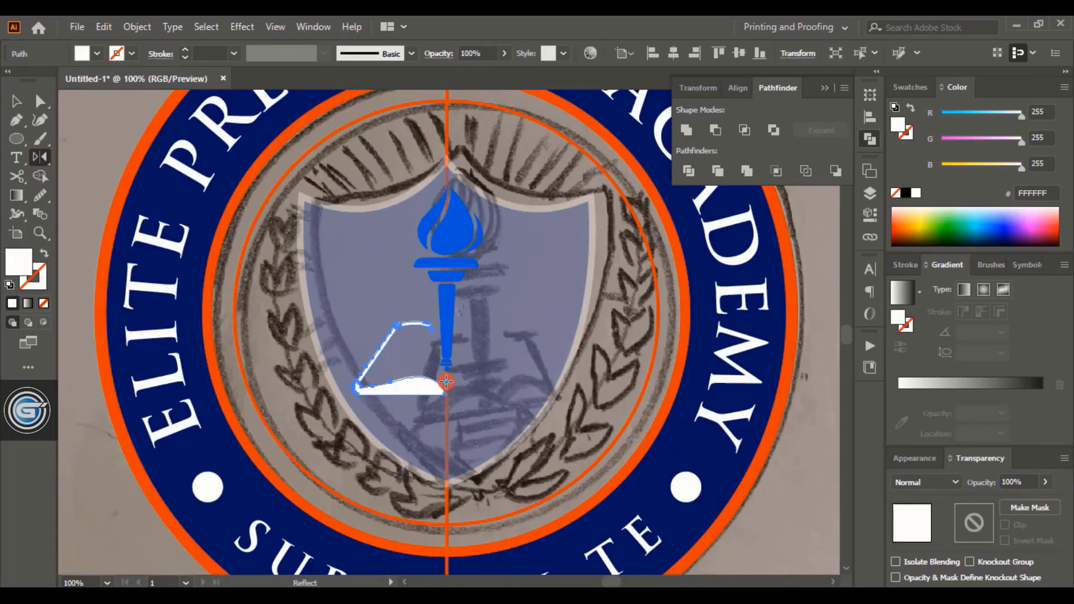
left_click(447, 381, "alt")
left_click(638, 409)
- Draw a thin navy rectangle just beneath the book, spanning its full width
left_click(16, 139)
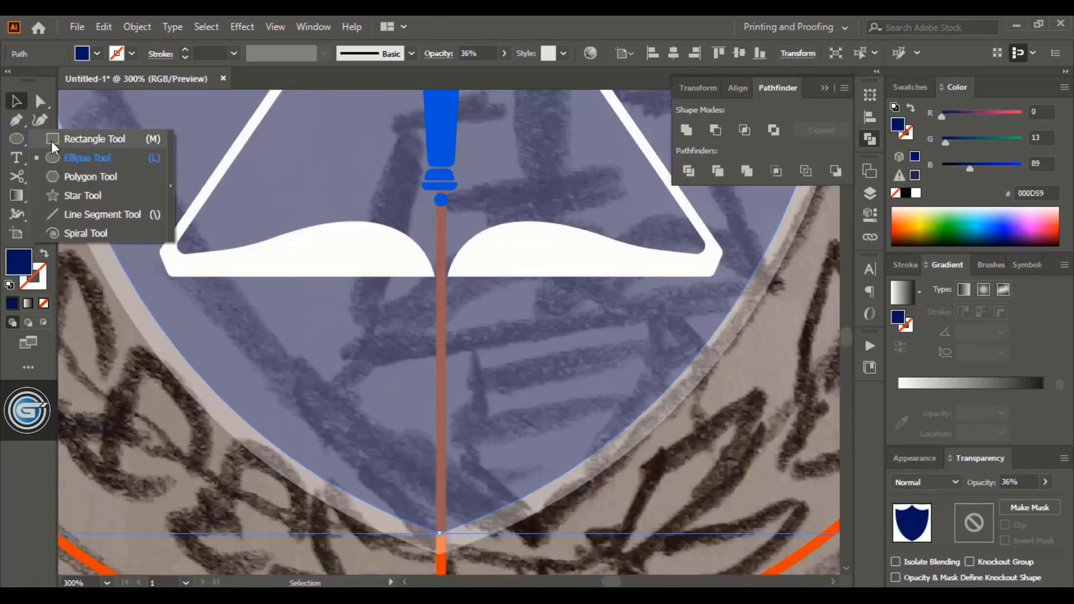
left_click(54, 144)
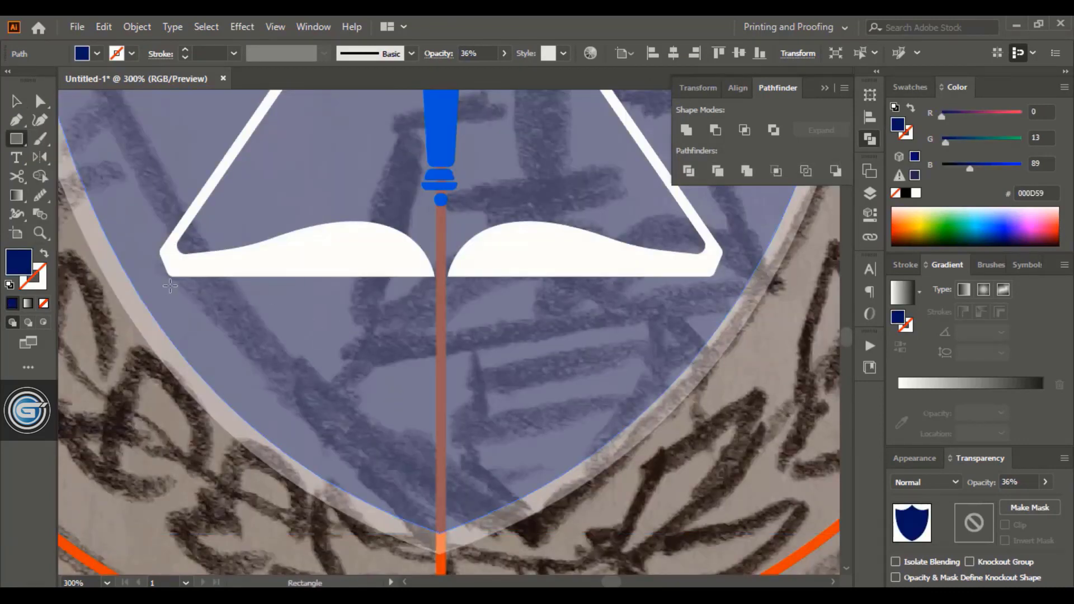
left_click_drag(169, 285, 713, 298)
- Draw one horizontal line across the shield just below the navy bar and three shorter parallel lines near the shield's tip
key("p")
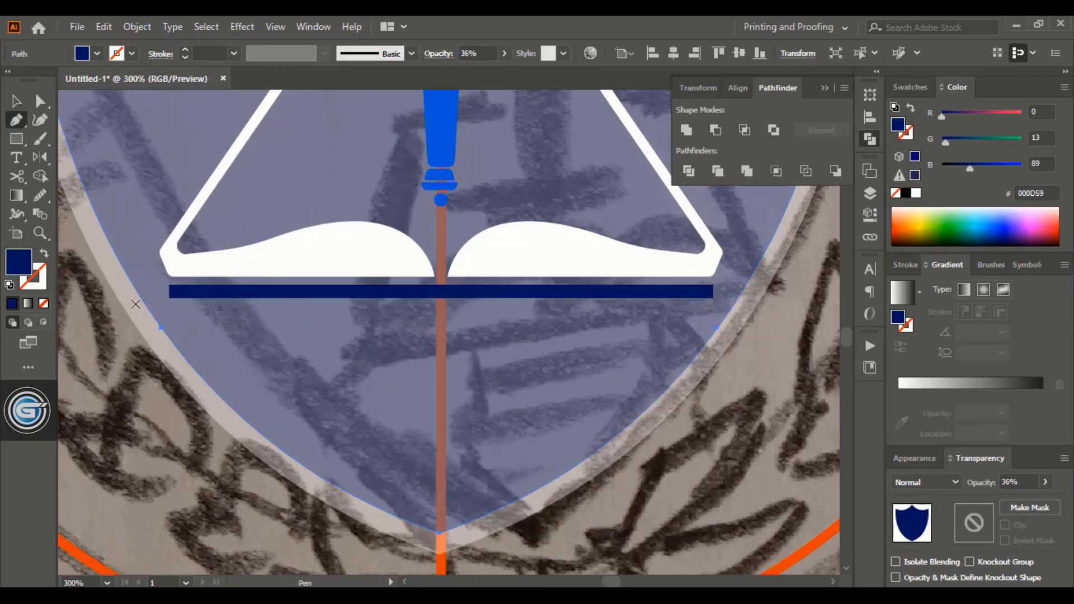
left_click(136, 308)
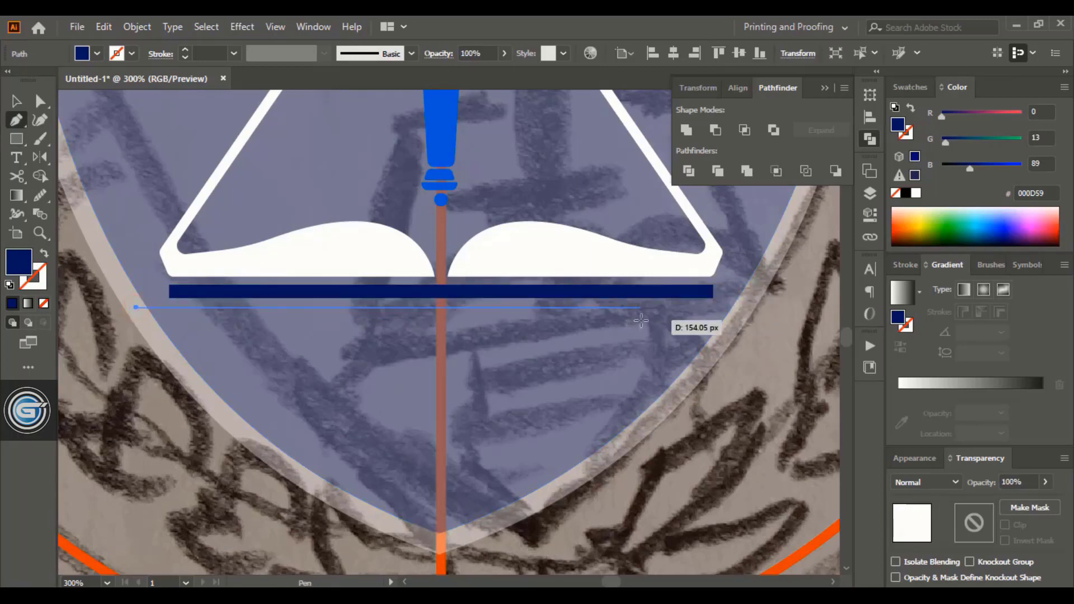
left_click(739, 308)
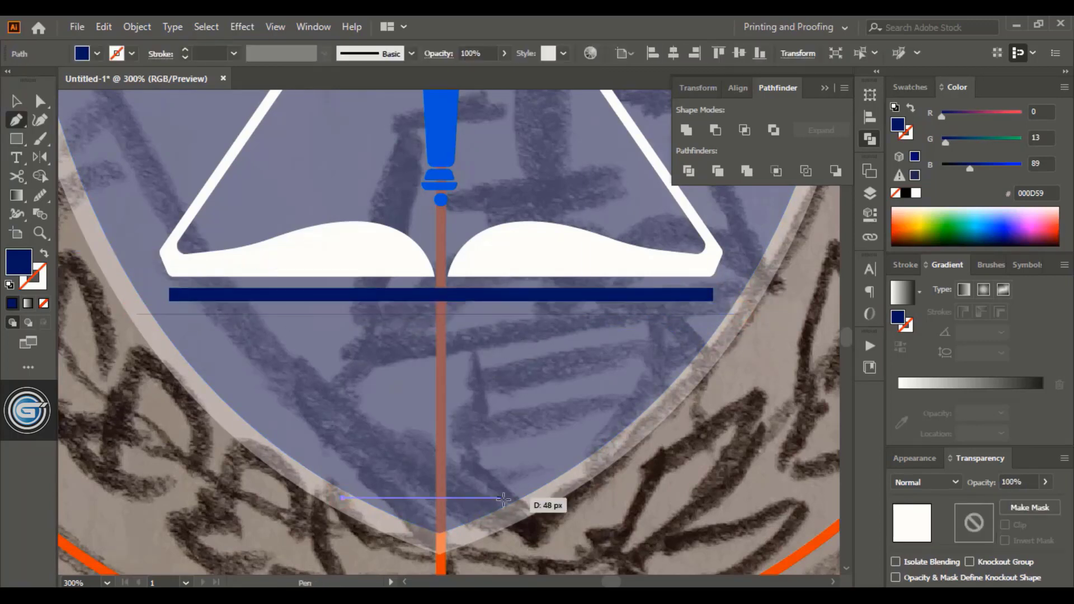
mouse_move(515, 502)
left_mouse_down()
mouse_move(499, 441)
mouse_move(540, 426)
mouse_move(647, 425)
left_mouse_up()
left_click(487, 462)
left_click_drag(542, 462, 638, 462)
- Give the three lower lines thick blue strokes, with the lowest one thinnest
left_click(490, 497)
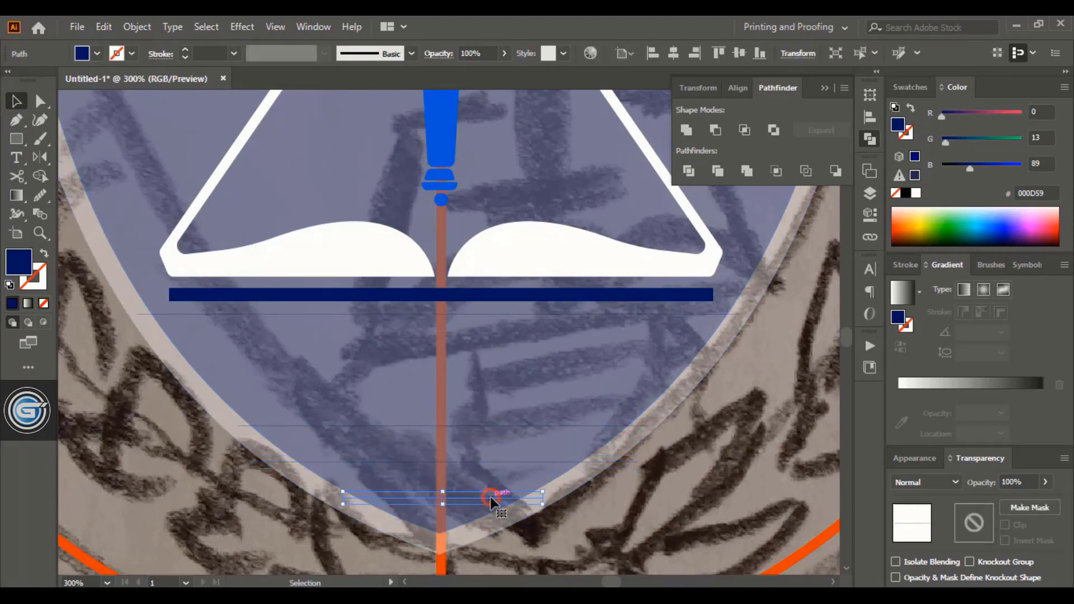
left_click(490, 462, "shift")
left_click(490, 426, "shift")
left_click(185, 50)
left_click(185, 50)
left_click(498, 463, "shift")
left_click(501, 496, "shift")
- Outline the strokes of the three lower lines and unite each into a solid blue bar
left_click(137, 27)
mouse_move(193, 364)
left_click(425, 405)
left_click(503, 425)
left_click(686, 129)
left_click(543, 465)
left_click(687, 130)
left_click(492, 497)
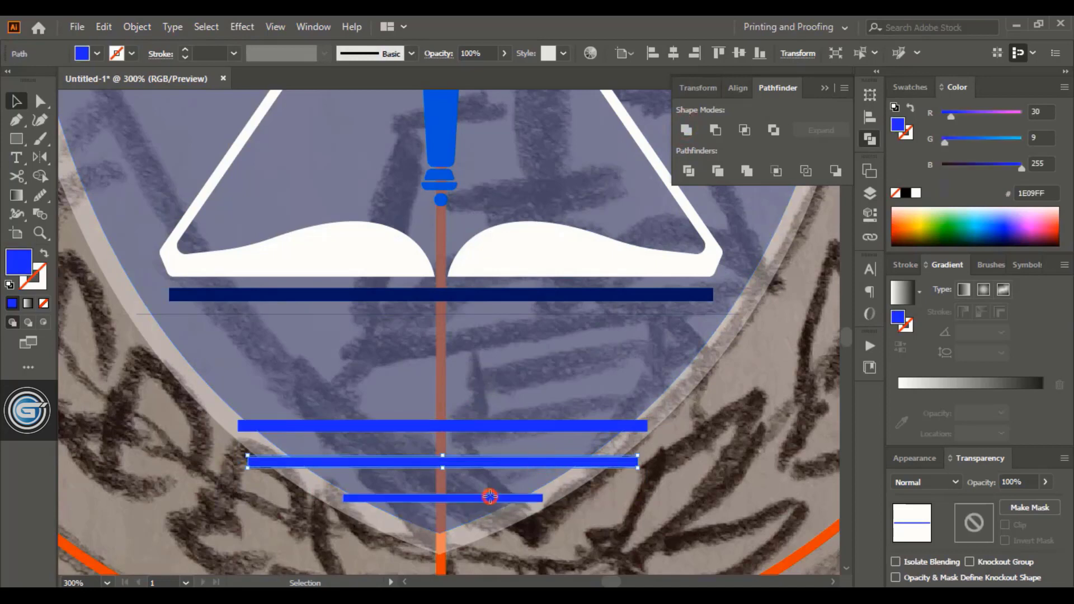
left_click(686, 132)
- Trim the ends of the three blue bars that extend beyond the shield with the Shape Builder tool
left_click(621, 386)
left_click(594, 427)
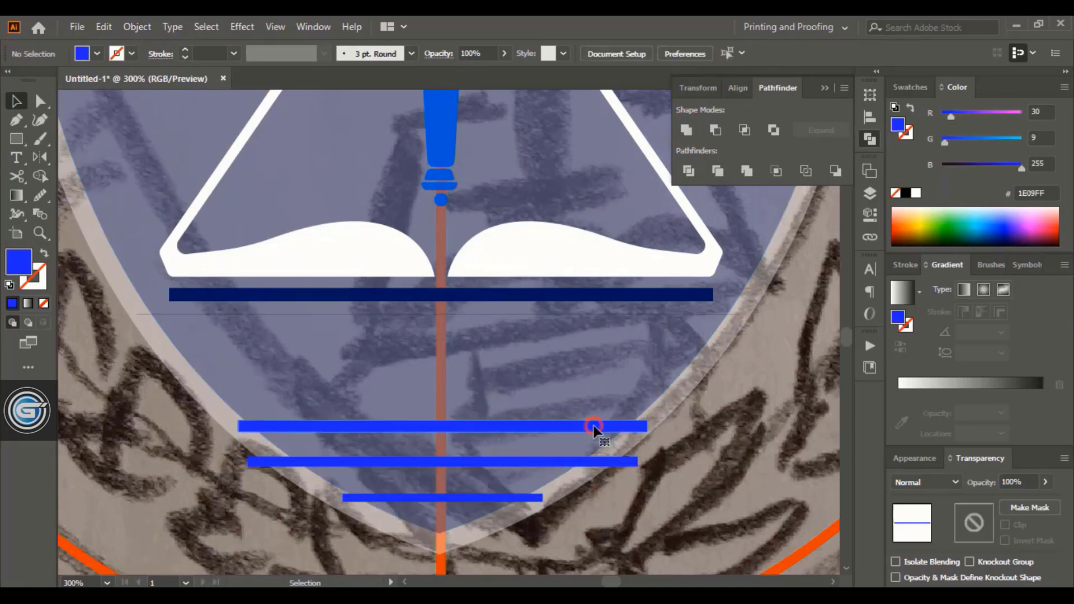
left_click(593, 383, "shift")
left_click(620, 464, "shift")
left_click(540, 499, "shift")
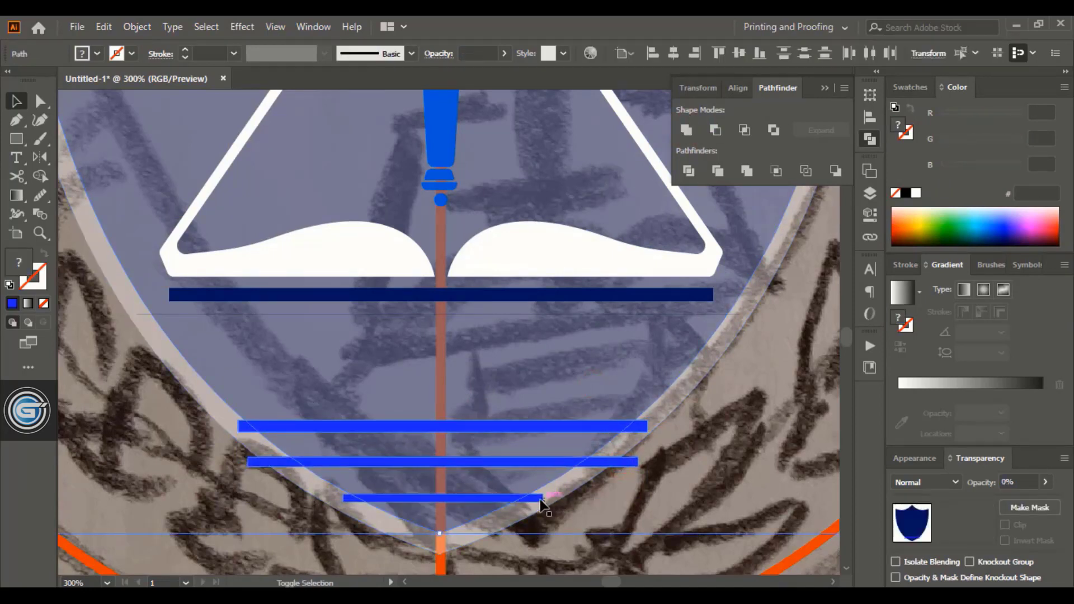
left_click(40, 177)
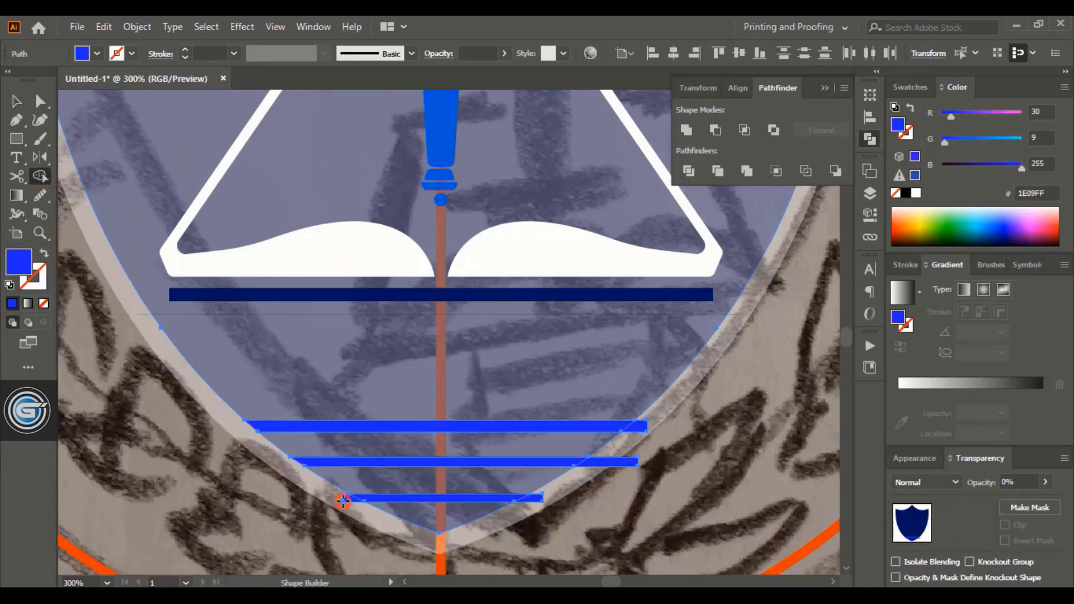
left_click(538, 499, "alt")
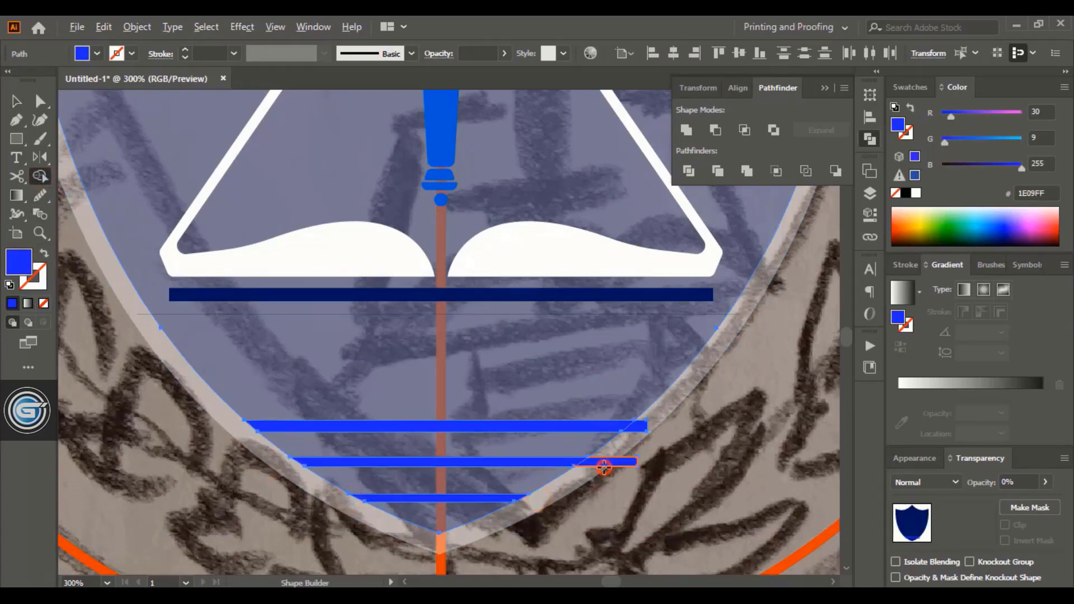
left_click(635, 435, "alt")
- Draw a blue rectangle below the horizontal dividing line and centre it on the shield's vertical axis
key("ctrl+shift+a")
key("m")
mouse_move(305, 314)
left_mouse_down()
mouse_move(441, 346)
mouse_move(657, 340)
left_mouse_up()
key("v")
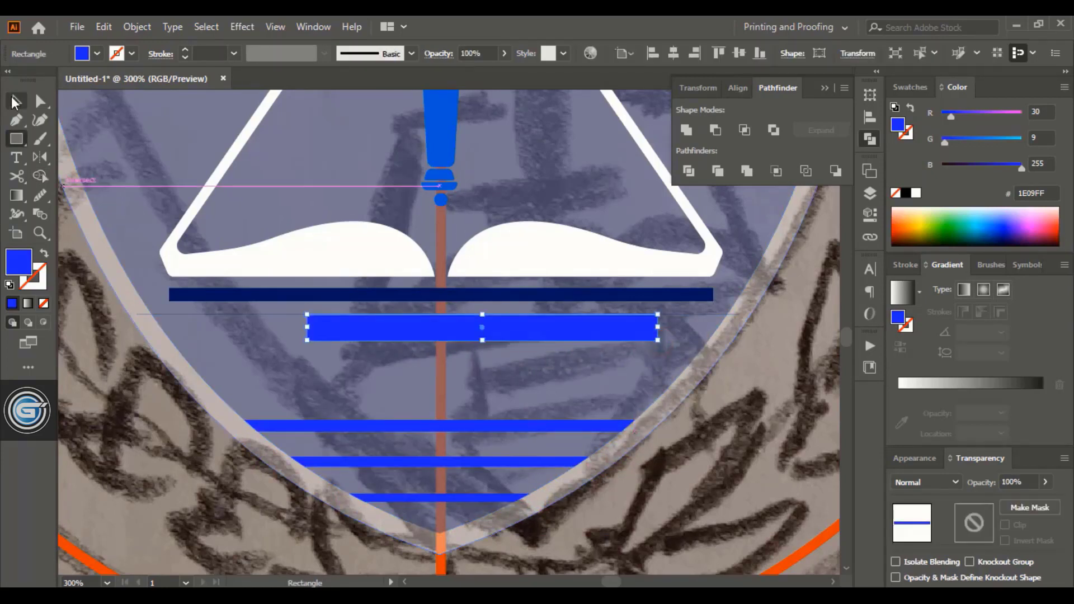
left_click_drag(506, 334, 466, 331)
- Copy the blue rectangle directly below itself and spread the copy's lower corners outwards into a trapezoid
key("ctrl+shift+a")
left_click_drag(537, 337, 536, 362)
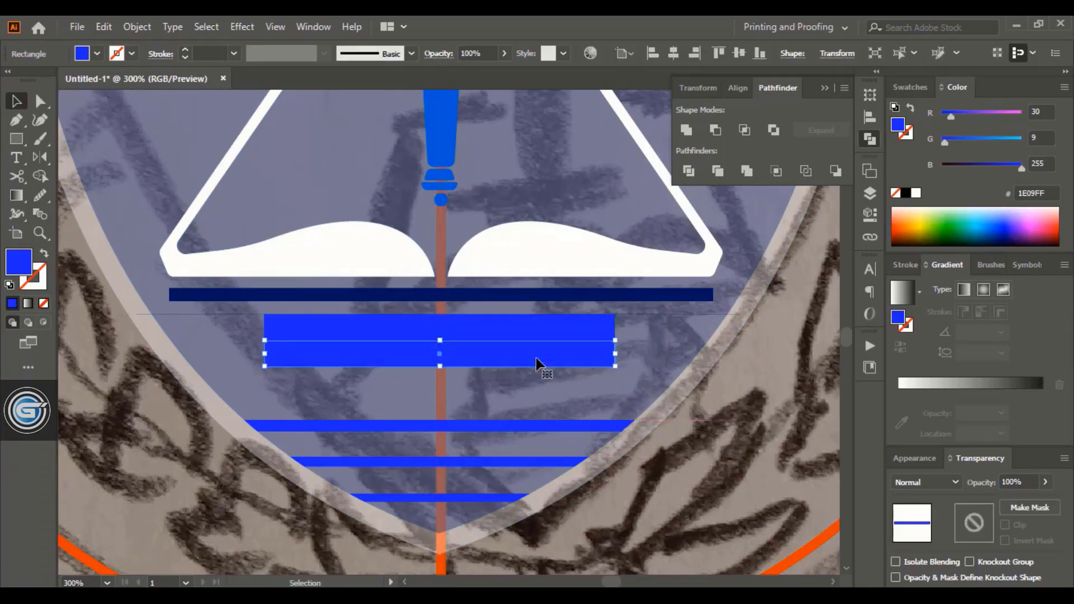
left_click(39, 102)
left_click(265, 367)
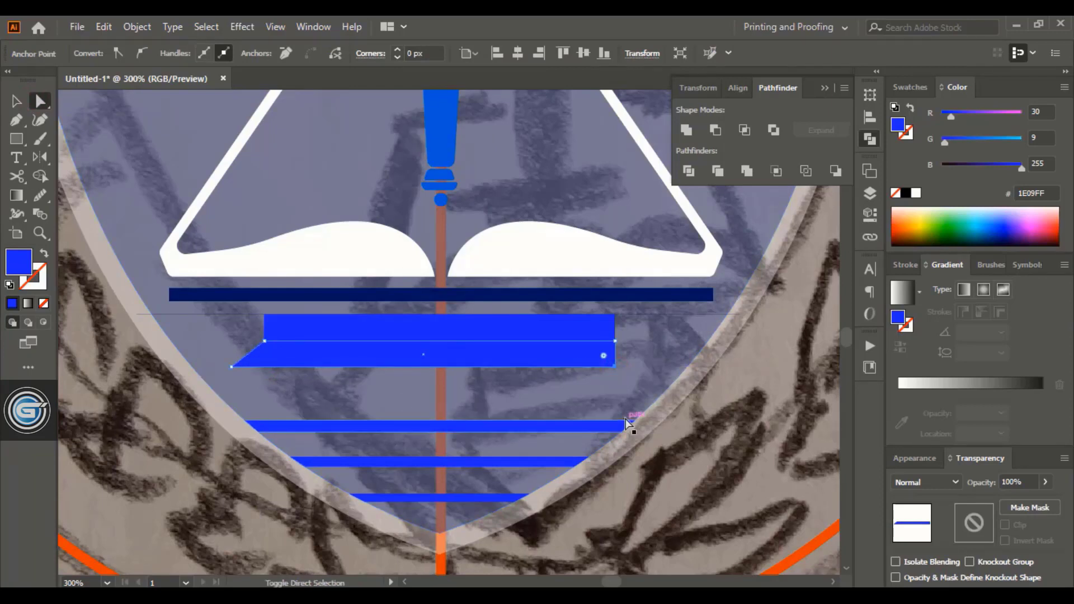
left_click_drag(615, 368, 647, 367)
- Make the trapezoid and the rectangle above it slightly taller, keeping their shared edge together
key("v")
left_click_drag(438, 367, 435, 384)
left_click_drag(439, 341, 441, 347)
- Replace the upper rectangle's fill with a 3 pt blue stroke
left_click(453, 330)
left_click(453, 331)
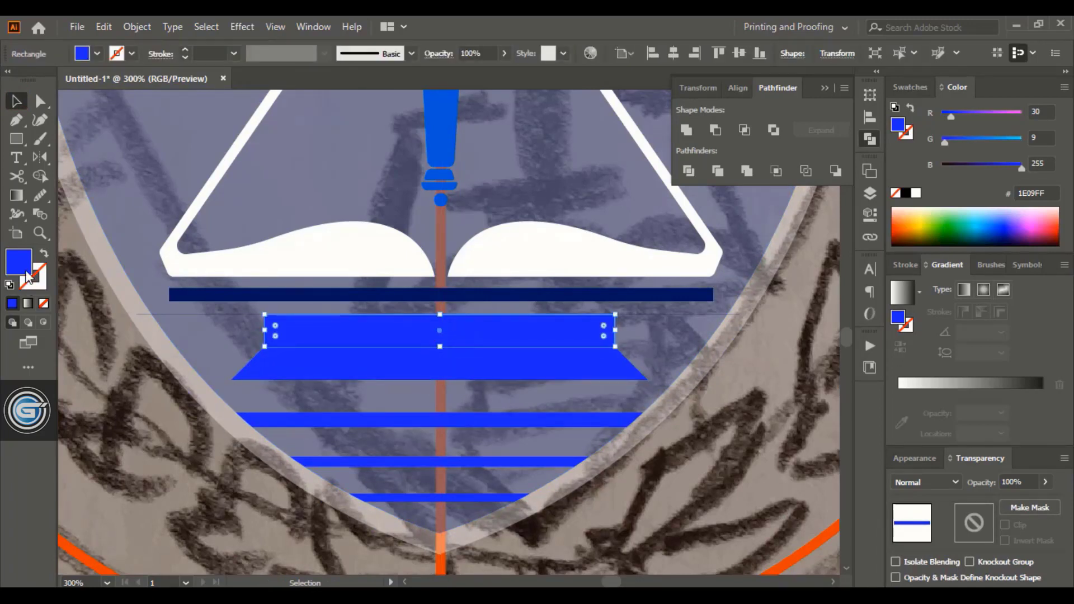
left_click(41, 302)
left_click(39, 279)
left_click(12, 303)
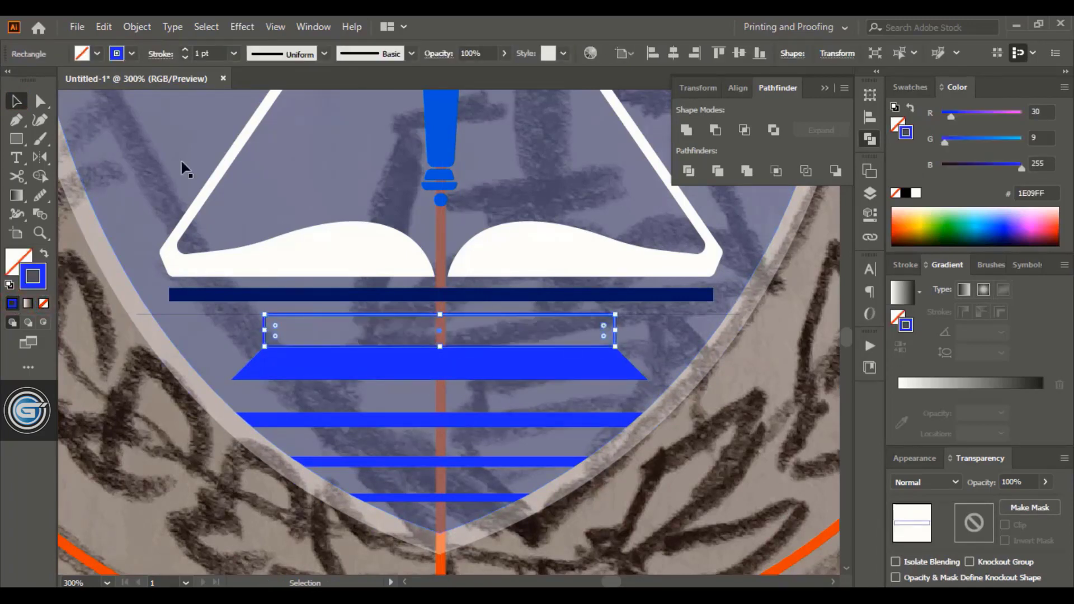
left_click(184, 50)
left_click(185, 50)
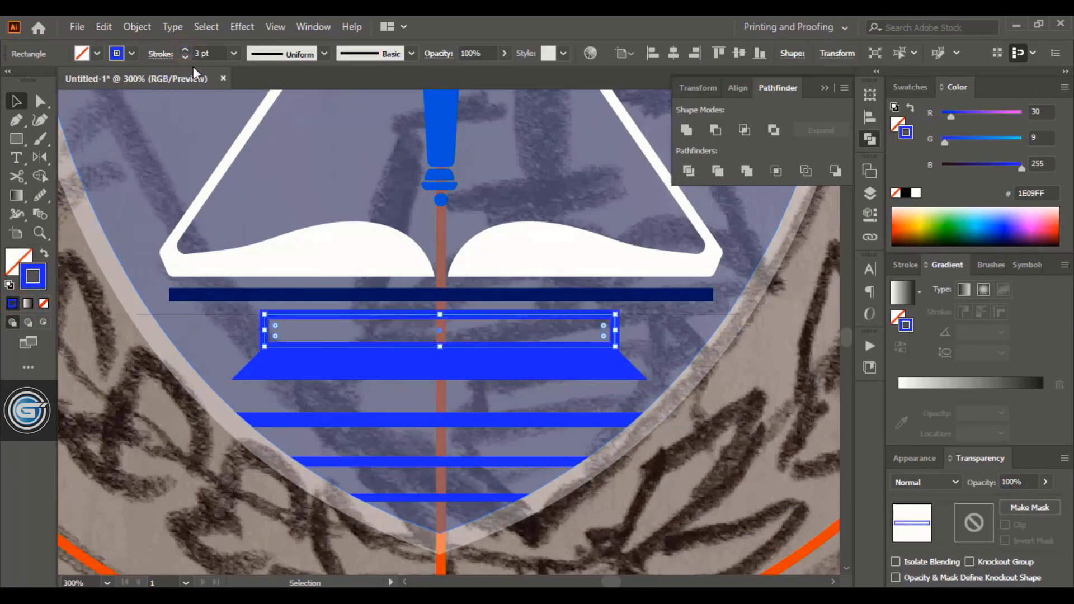
- Apply the rectangle's blue outline style to the trapezoid with the Eyedropper tool
left_click(506, 368)
left_click(40, 194)
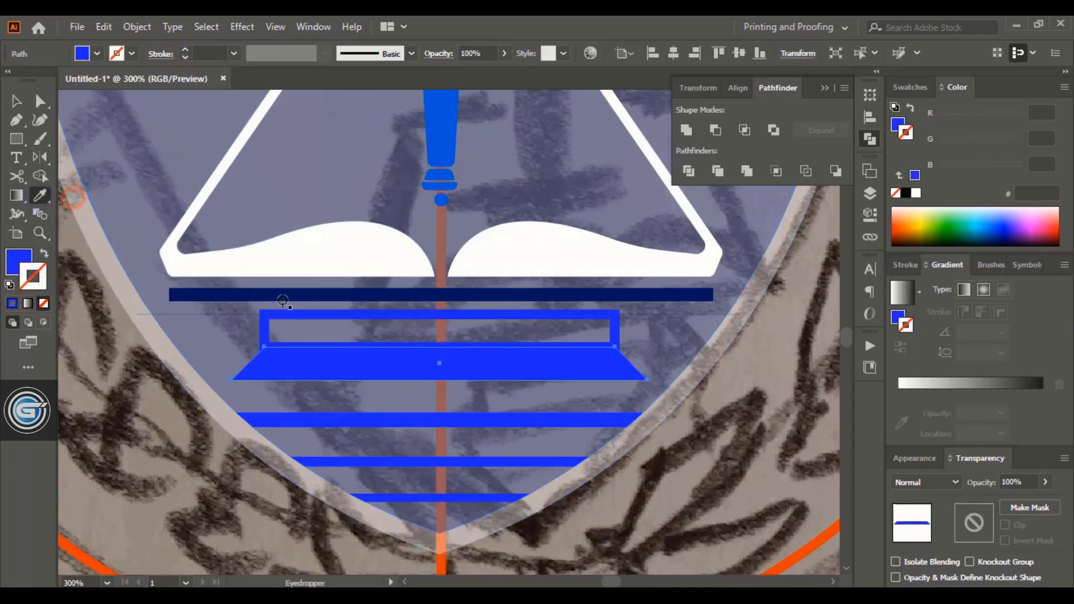
left_click(276, 322)
left_click(14, 102)
- Round the lower corners of the trapezoid frame
left_click(36, 101)
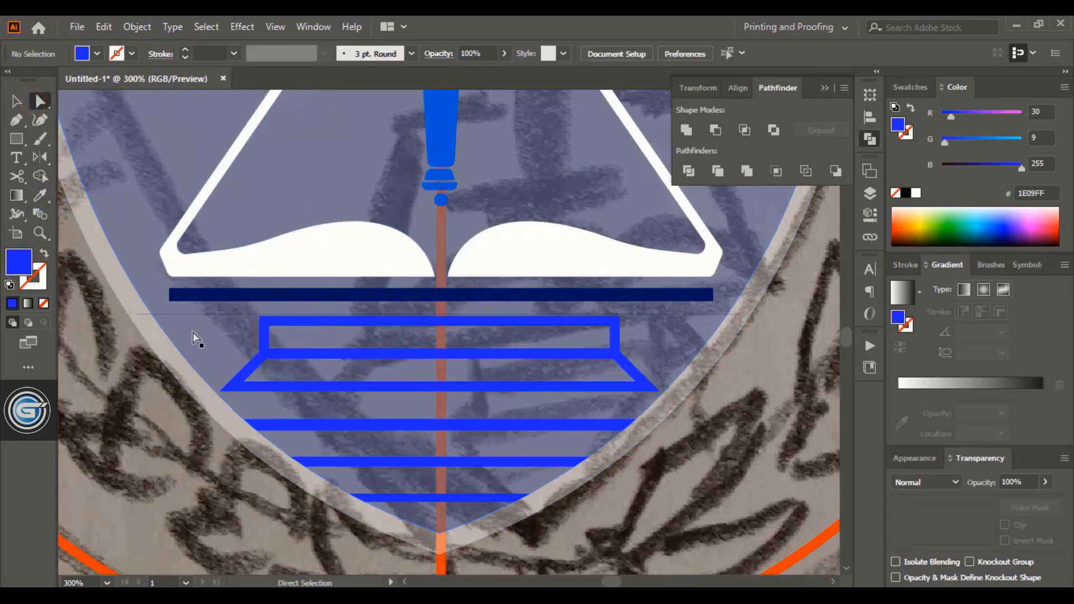
left_click(243, 382)
left_click(221, 392, "shift")
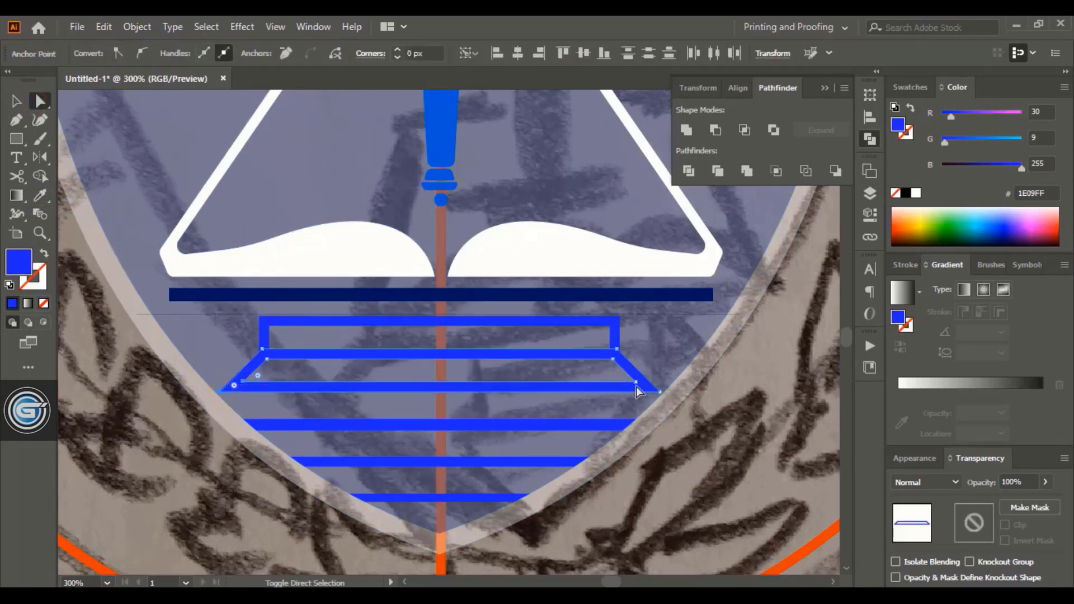
left_click_drag(622, 376, 620, 376)
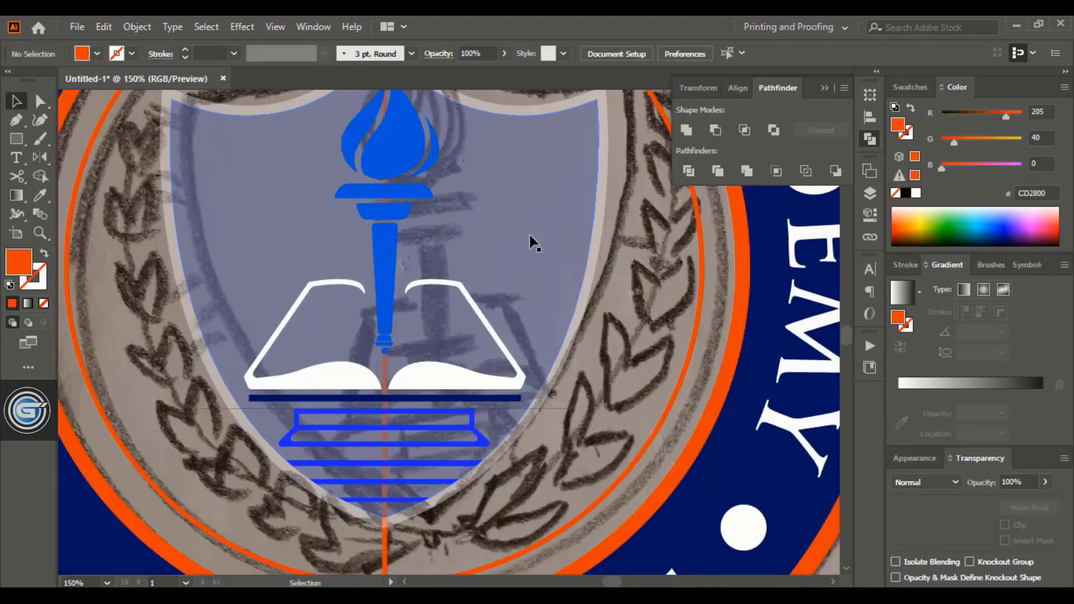
- Restore the navy shield and its white border to 100% opacity
left_click(580, 244)
left_click(594, 260, "shift")
left_click(1046, 483)
left_click_drag(1009, 501, 1065, 500)
left_click(721, 450)
- Remove the part of the navy shield below the horizontal dividing line with the Shape Builder tool
left_click(561, 409)
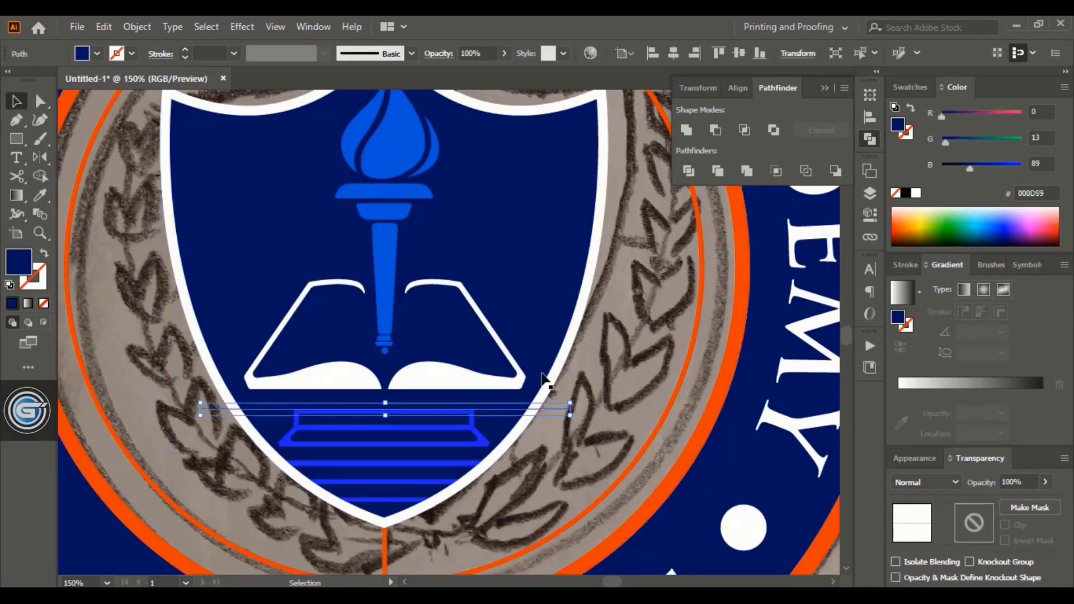
left_click(511, 305)
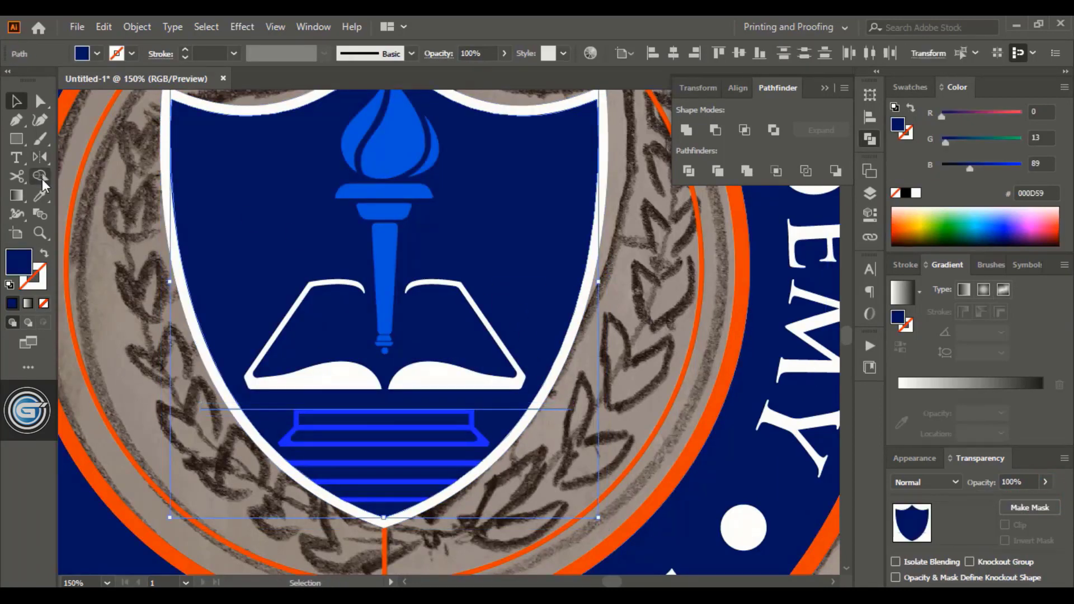
left_click(43, 179)
left_click(338, 468, "alt")
- Fill the thin bar beneath the book with white
key("v")
left_click(722, 506)
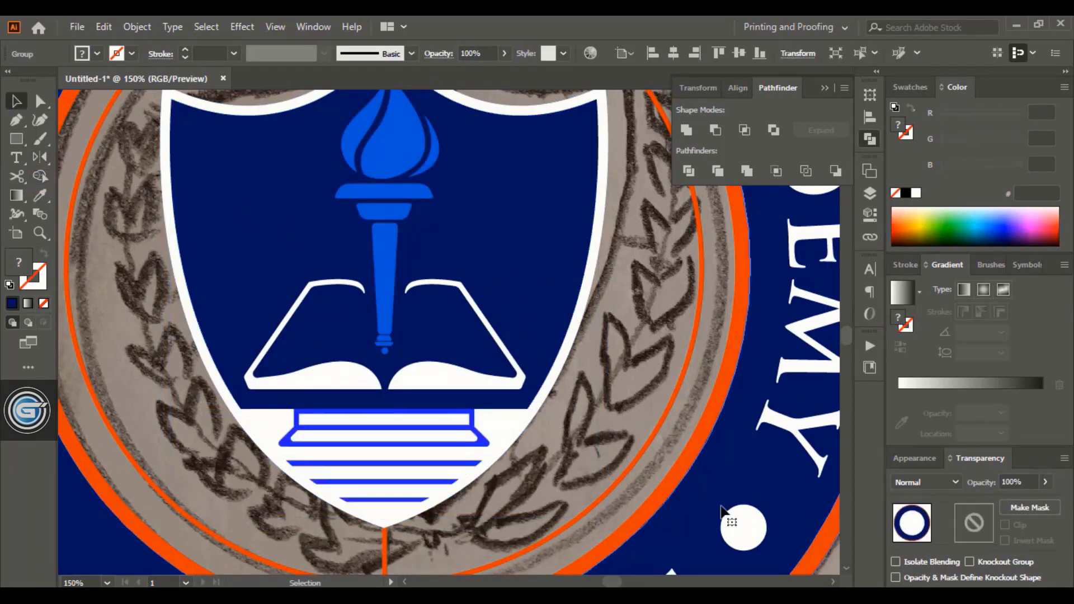
left_click(501, 398)
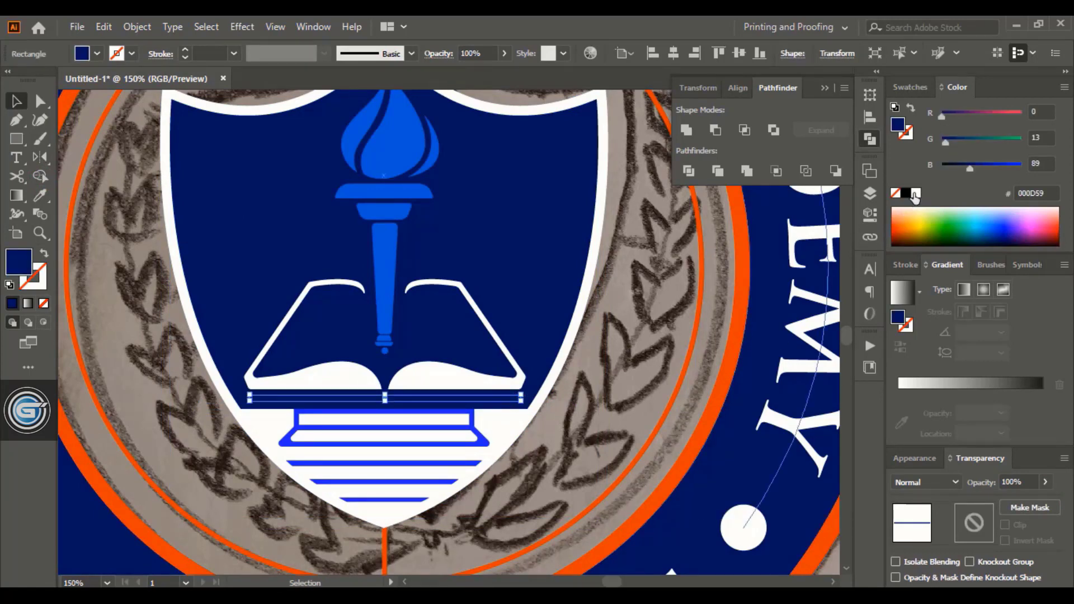
left_click(915, 194)
- Fill every part of the torch, including the flame shapes, the handle and its small bottom tip, with white
scroll(389, 225, "up", 3)
left_click(387, 225)
left_click(397, 270, "shift")
left_click(398, 287, "shift")
left_click(392, 332, "shift")
left_click(356, 218, "shift")
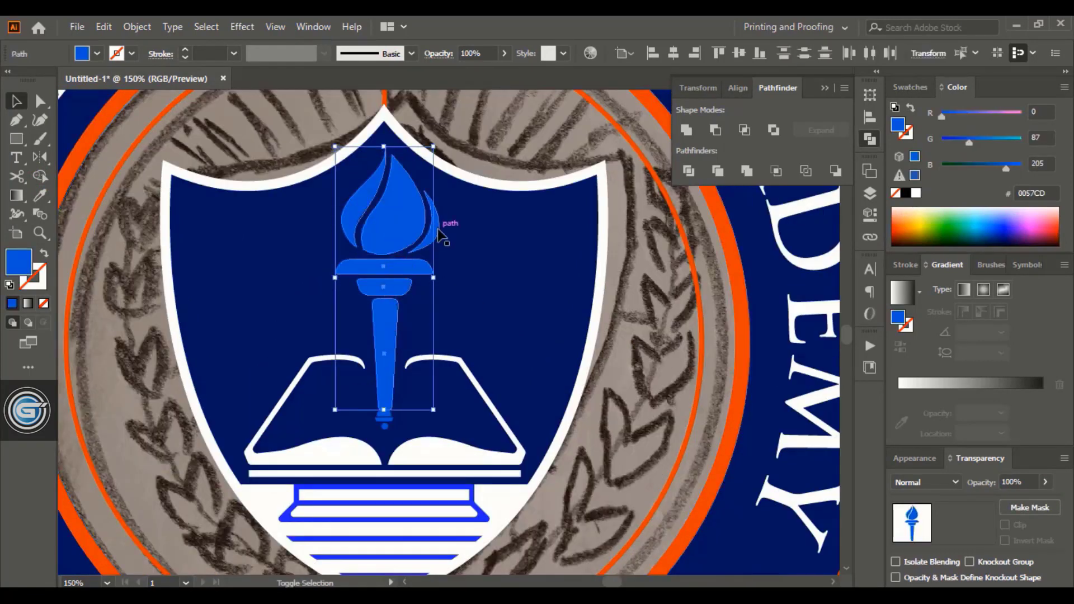
left_click(438, 231, "shift")
left_click(915, 193)
left_click(784, 386)
left_click(384, 418)
left_click(915, 193)
left_click(660, 386)
- Duplicate the thin inner orange ring in place and scale the copy down around its centre
key("ctrl+minus")
left_click(653, 382)
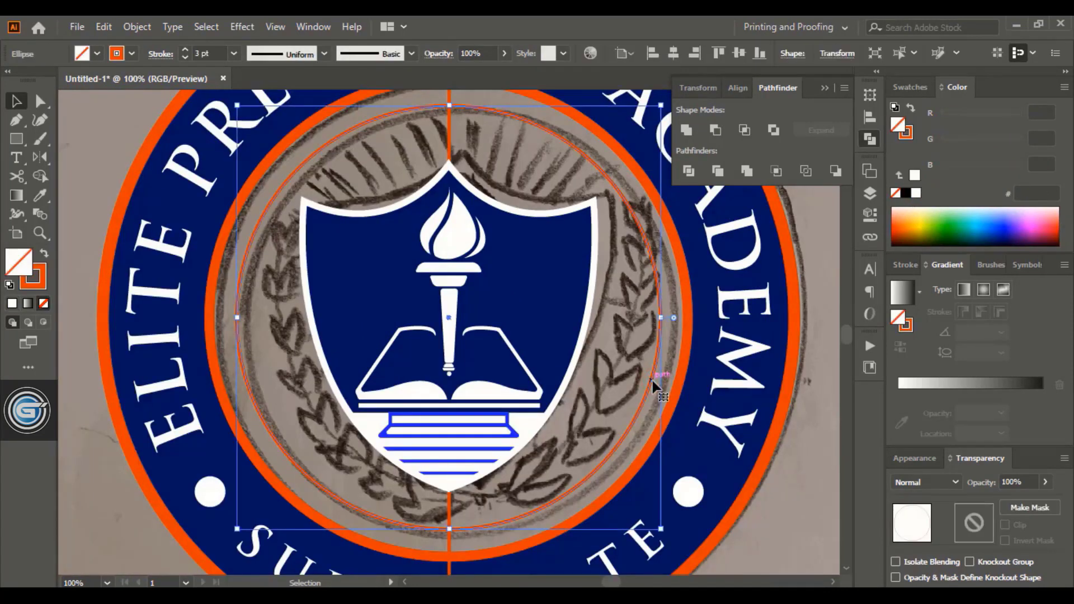
left_click(104, 27)
left_click(132, 103)
left_click(100, 27)
left_click(100, 27)
left_click(129, 168)
left_click_drag(661, 317, 639, 317)
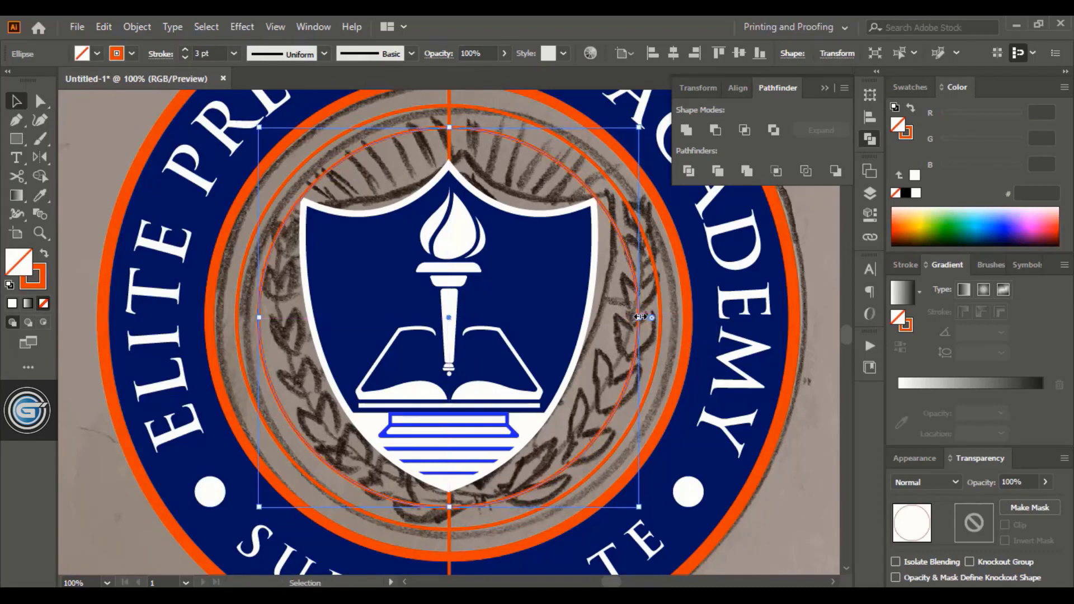
- Shrink the duplicated ring further from both sides and nudge it upward to meet the shield's upper corners
left_click_drag(259, 320, 276, 320)
left_click_drag(639, 317, 625, 322)
key("Left")
key("Up")
key("Up")
key("Up")
key("Up")
key("Up")
key("Up")
key("Up")
key("Up")
left_click(589, 528)
- Cut the smaller ring at the shield's two upper corners with the Scissors tool and delete its top arc
left_click(17, 177)
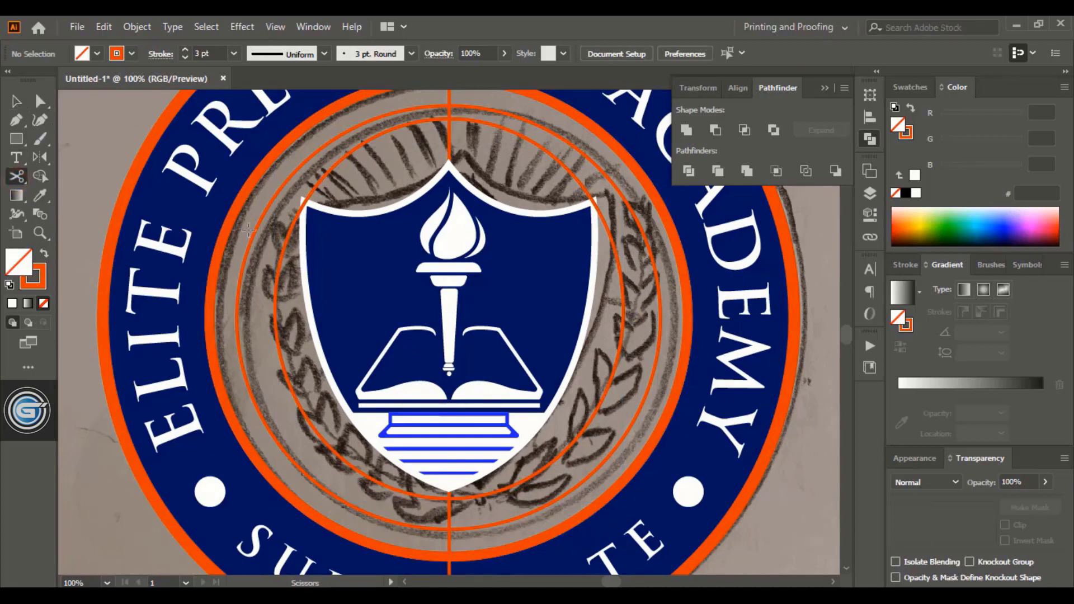
left_click(307, 199)
left_click(593, 198)
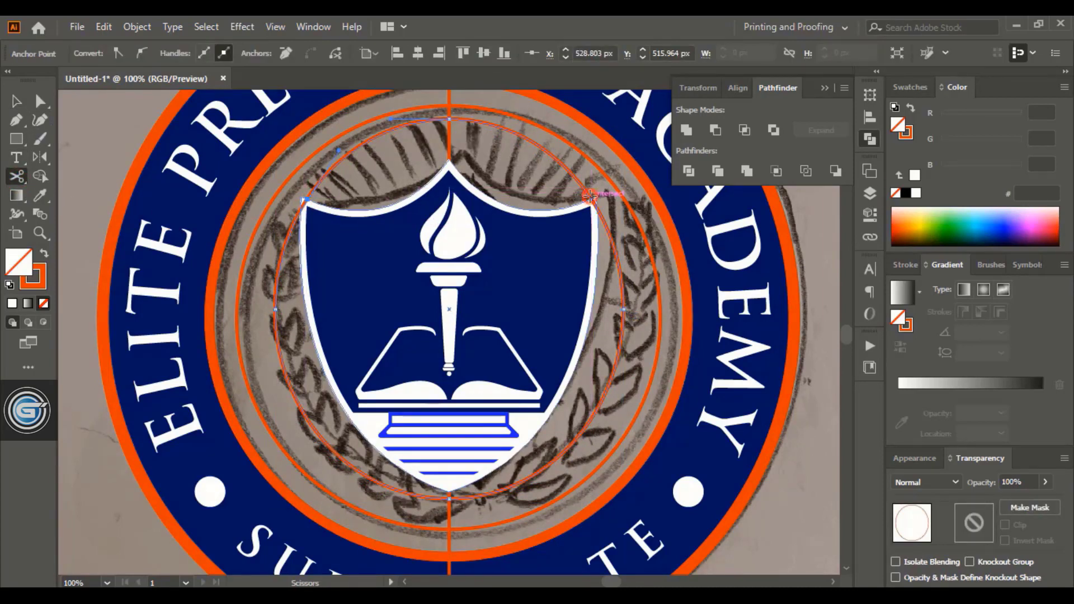
left_click(17, 101)
left_click(833, 388)
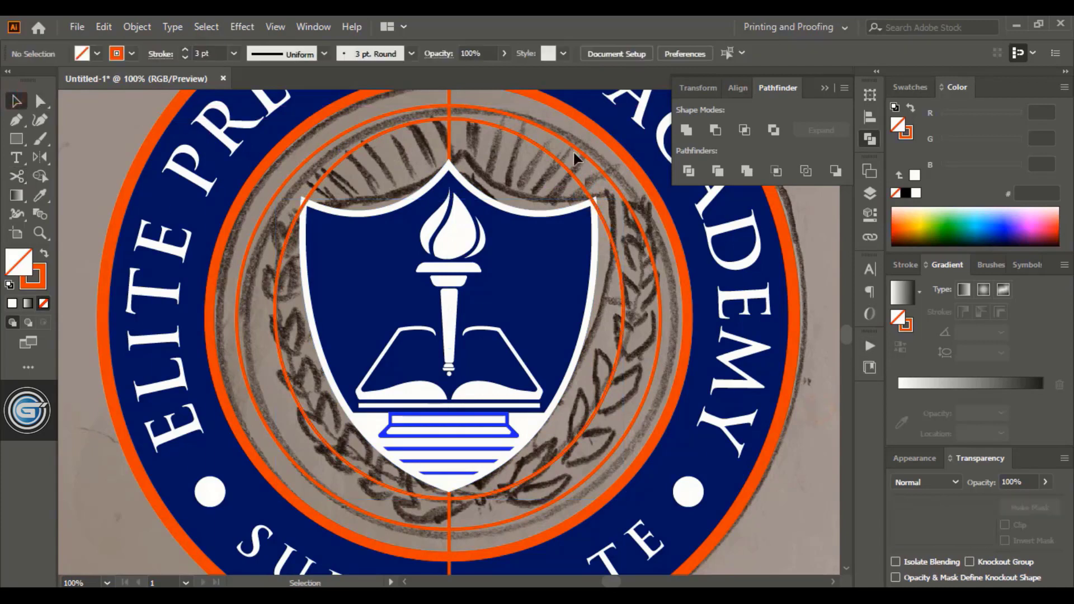
left_click(568, 174)
key("Delete")
- Split the remaining arc at its bottom centre with the Scissors tool and remove its right half
key("c")
left_click(449, 496)
left_click(16, 101)
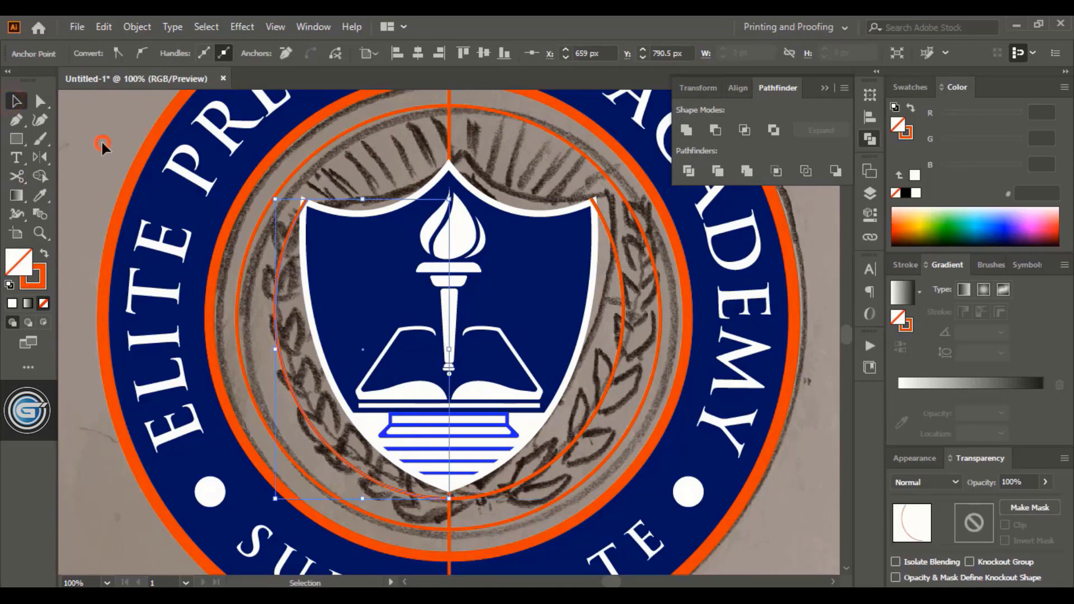
left_click(103, 144)
- Draw a small closed, curved half-leaf outline on the empty area left of the emblem with the Pen tool
key("x")
key("ctrl+minus")
key("p")
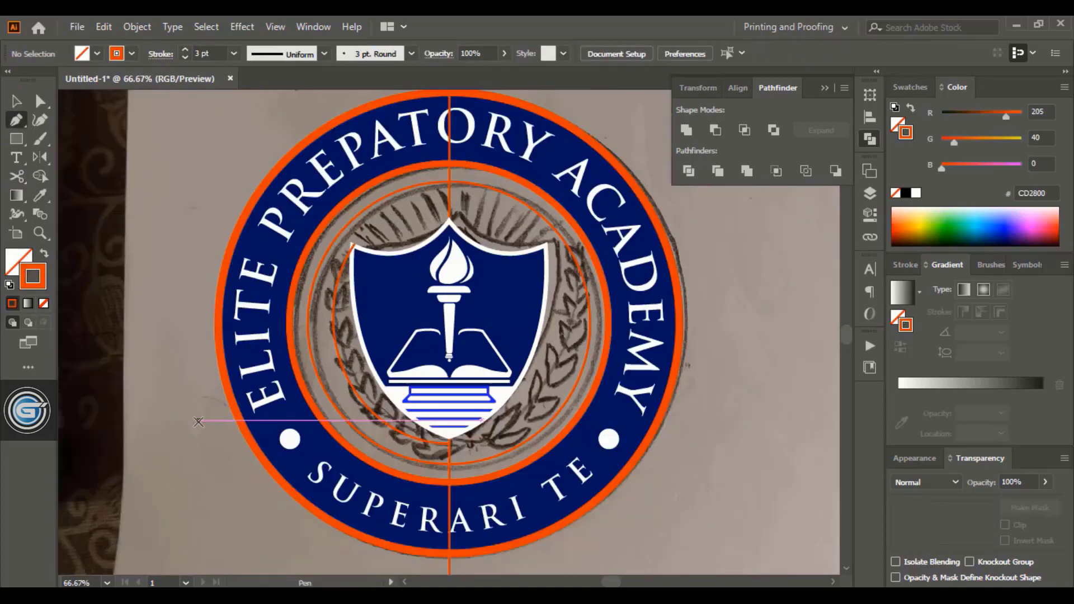
left_click(159, 330)
left_click(175, 374)
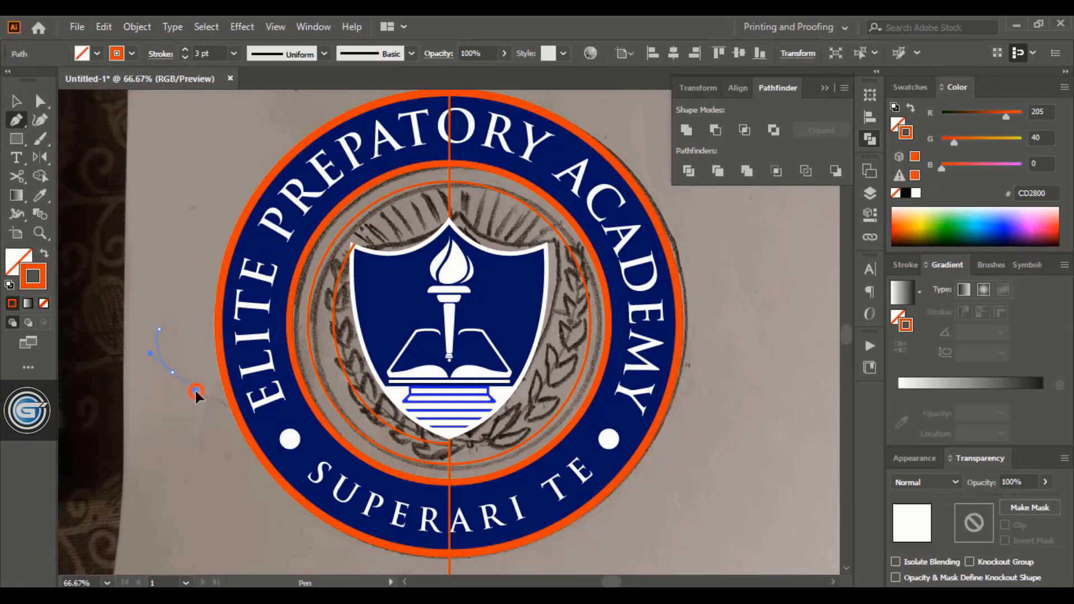
left_click_drag(192, 388, 193, 388)
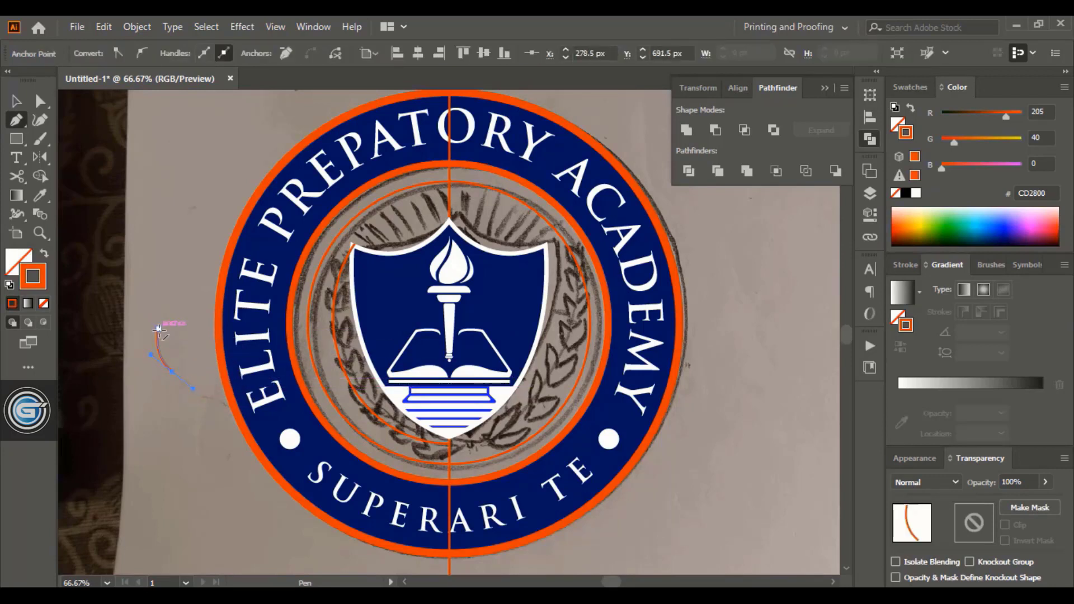
left_click_drag(159, 330, 173, 373)
left_click(14, 102)
left_click(182, 294)
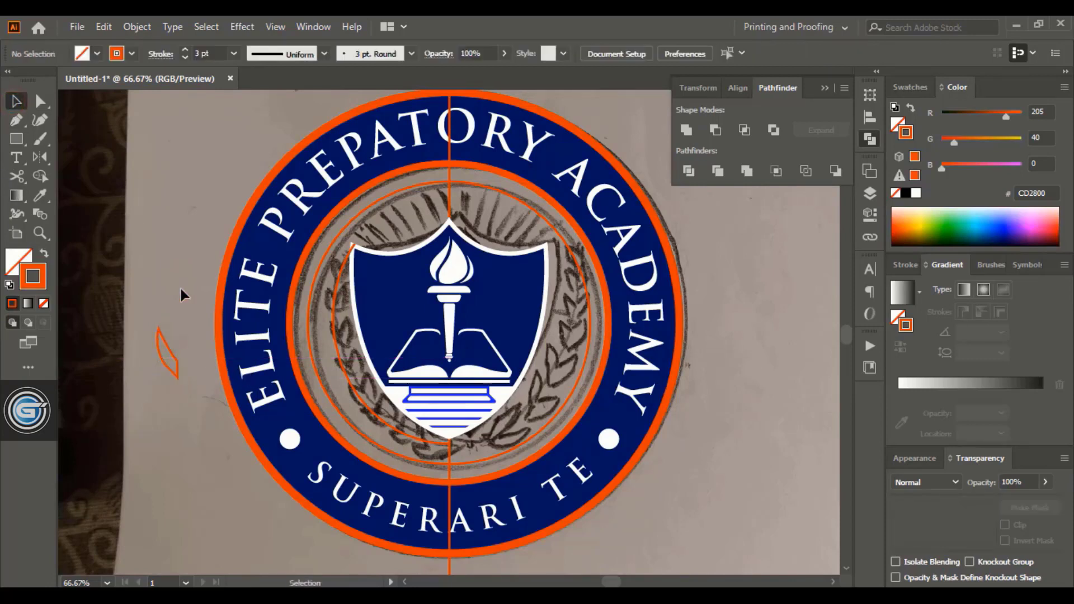
- Apply the shield's navy fill without a stroke to the half-leaf shape using the Eyedropper
left_click(176, 356)
left_click(40, 195)
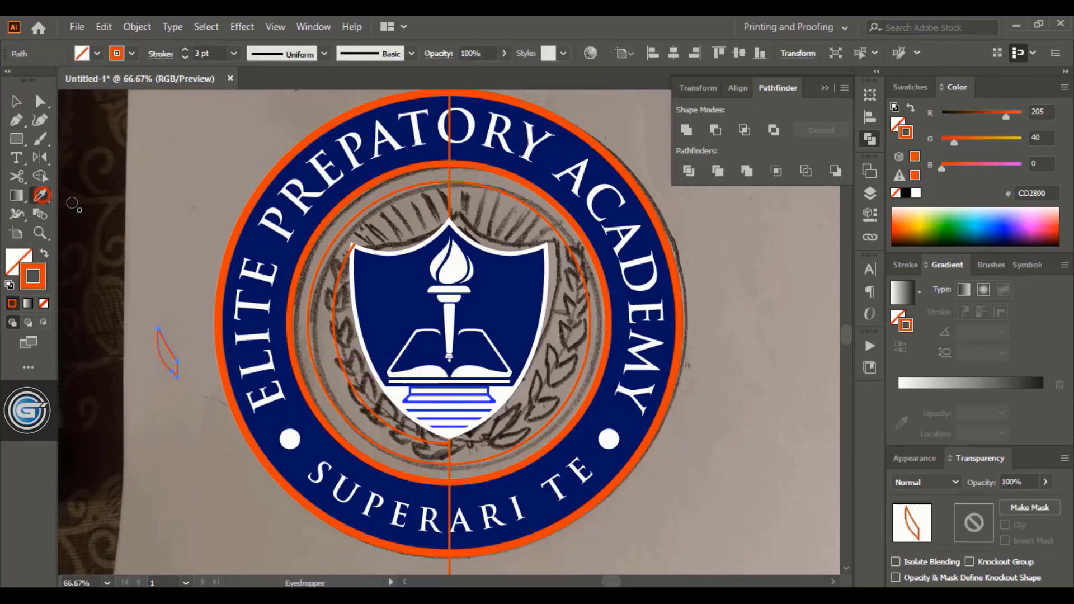
left_click(386, 302)
- Reflect a copy of the navy half-leaf across its vertical inner edge to form a V-shaped leaf pair
left_click(187, 347)
left_click(170, 362)
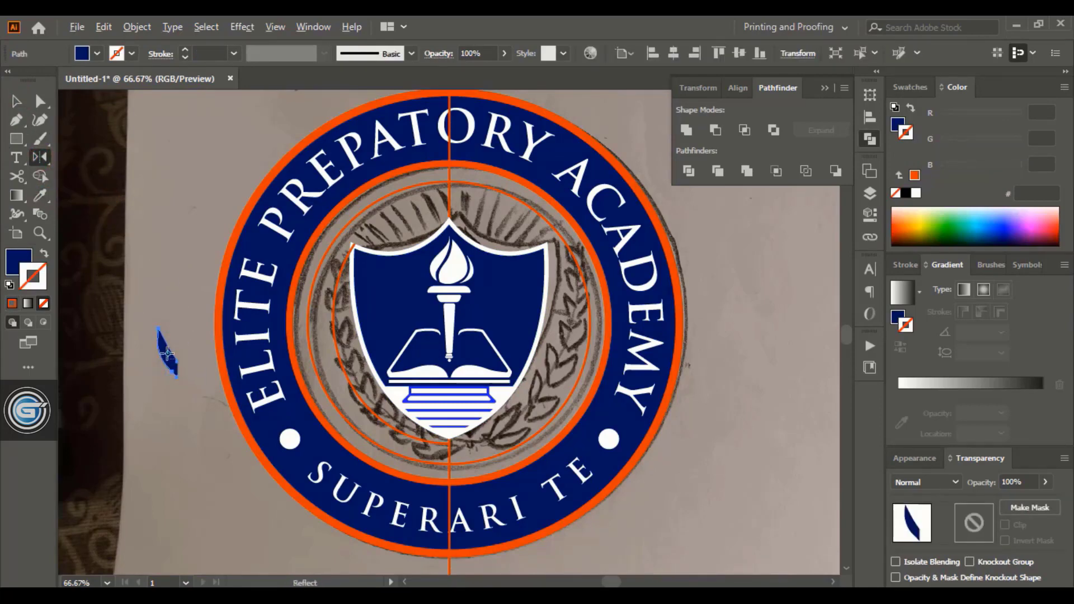
left_click(179, 361, "alt")
left_click(636, 408)
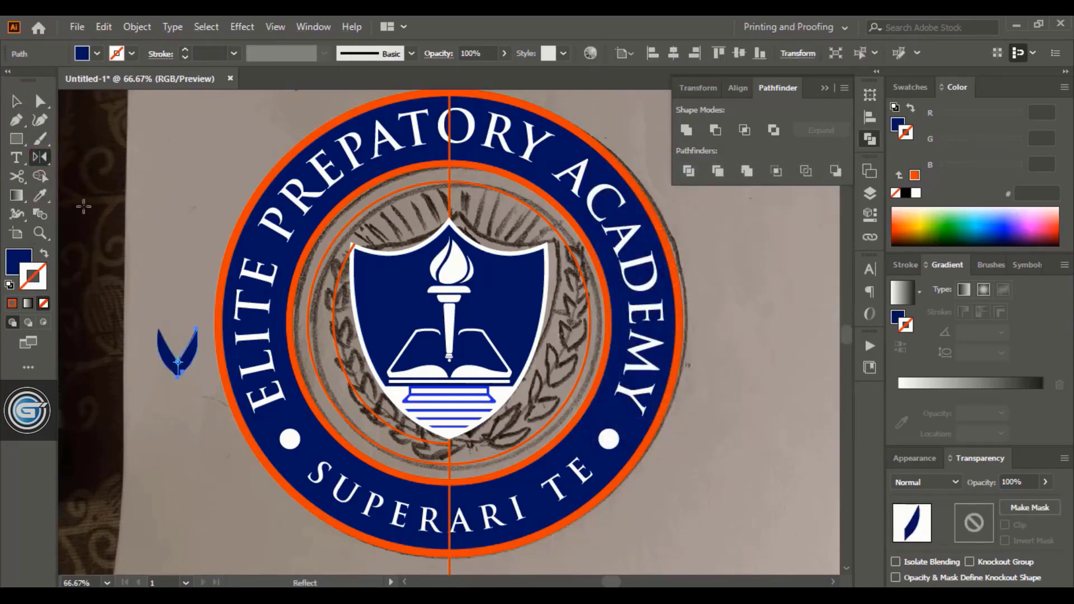
- Unite the two mirrored leaf halves into one shape
left_click(16, 104)
left_click(203, 200)
left_click(173, 353)
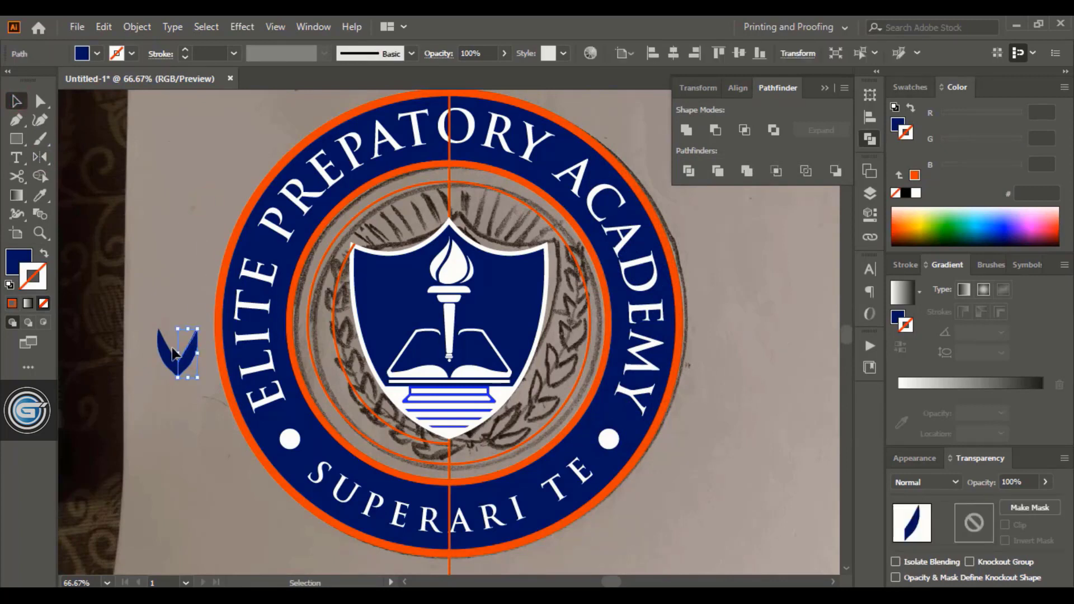
left_click(170, 362, "shift")
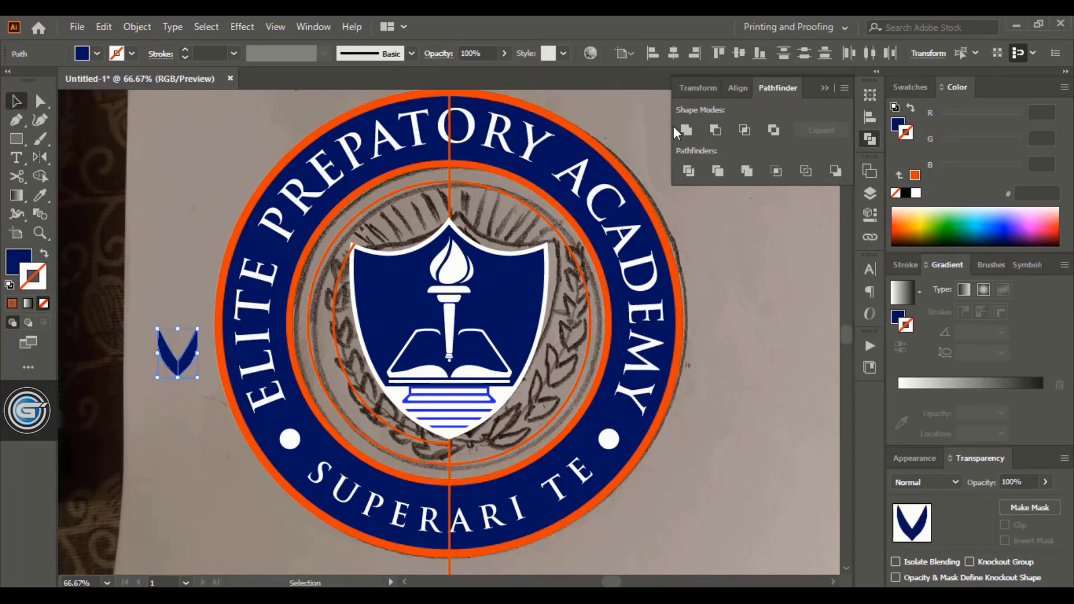
- Place a smaller copy of the V-shaped leaf pair directly above the original, beside the emblem's upper part
left_click_drag(177, 358, 181, 150)
scroll(210, 142, "up", 3)
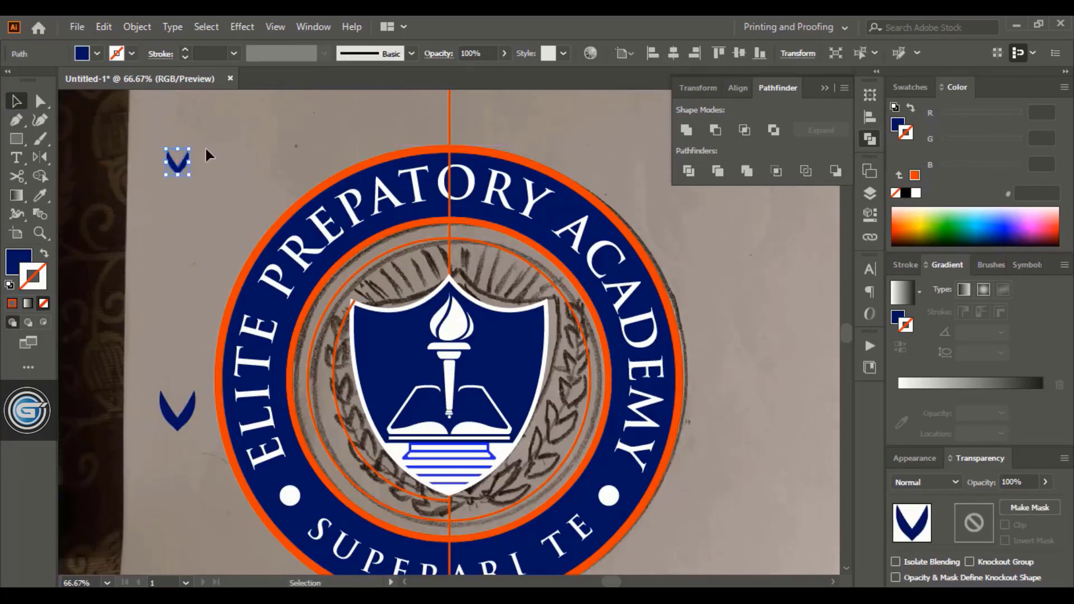
left_click(226, 177)
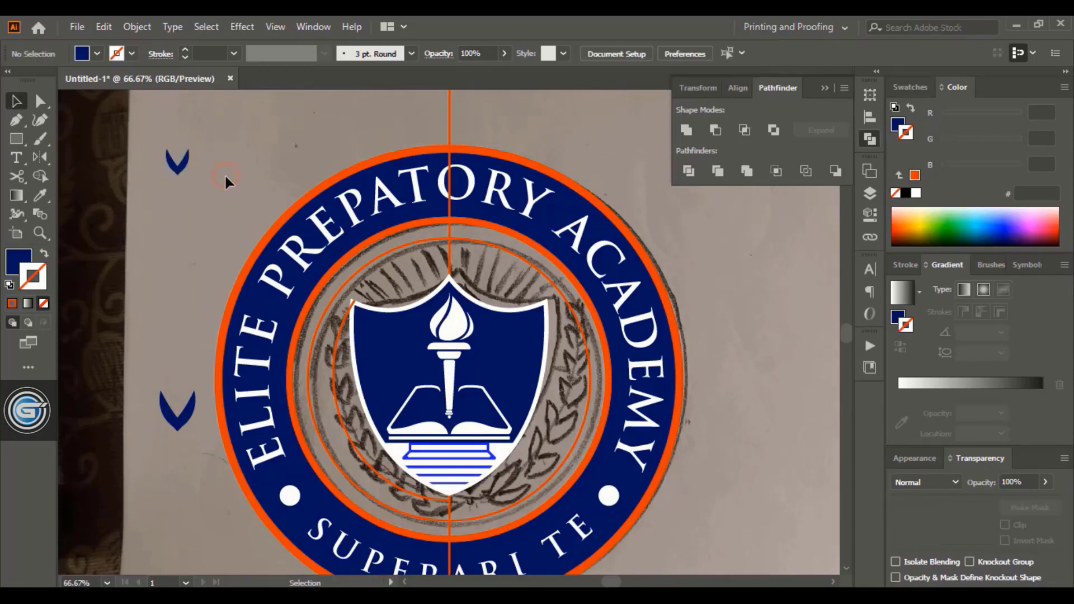
- Blend the small upper leaf pair with the larger lower one
left_click(183, 165)
left_click(182, 411, "shift")
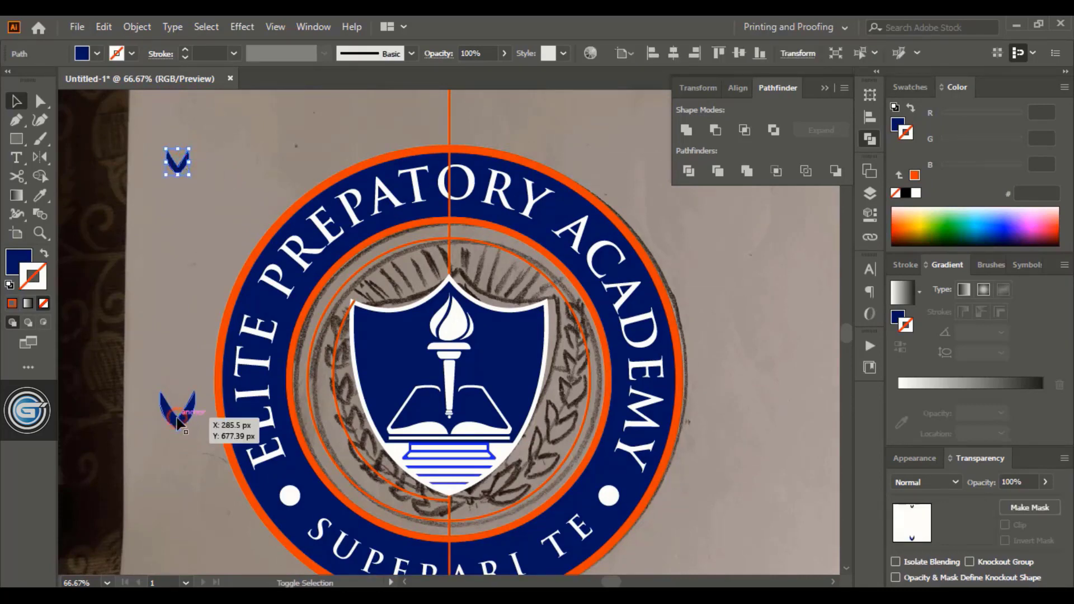
left_click(136, 25)
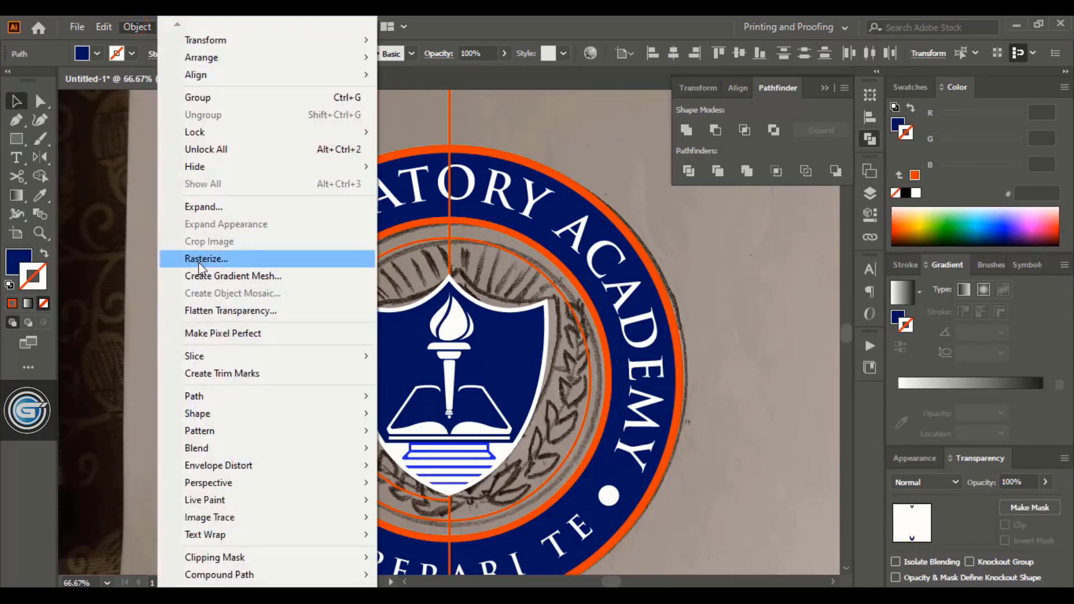
mouse_move(259, 448)
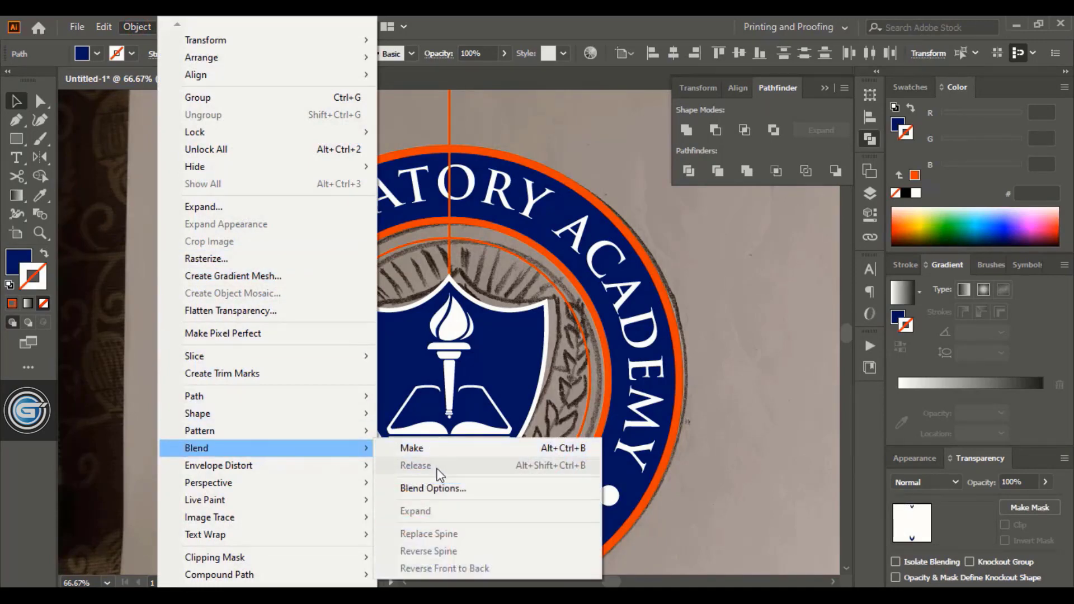
left_click(421, 451)
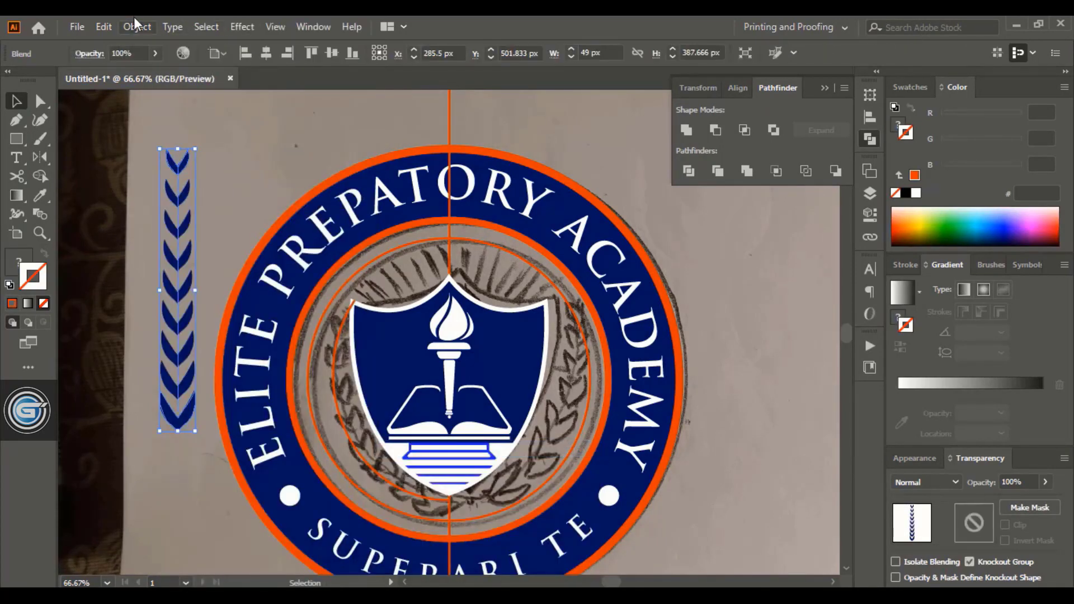
- Set the leaf blend's spacing to Specified Steps with 9 steps
left_click(136, 27)
mouse_move(260, 448)
left_click(428, 488)
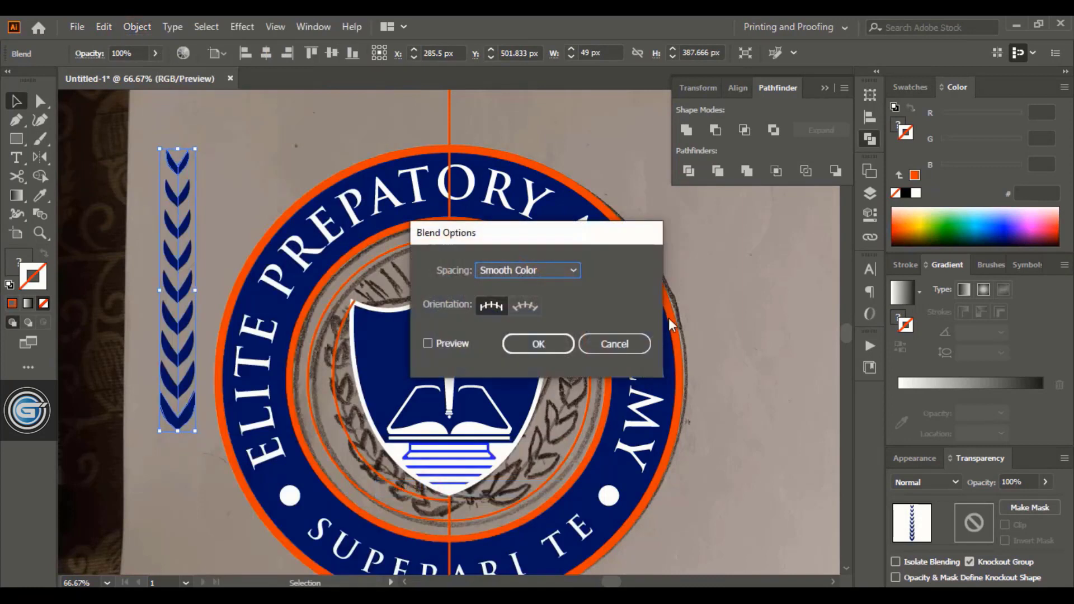
left_click(528, 269)
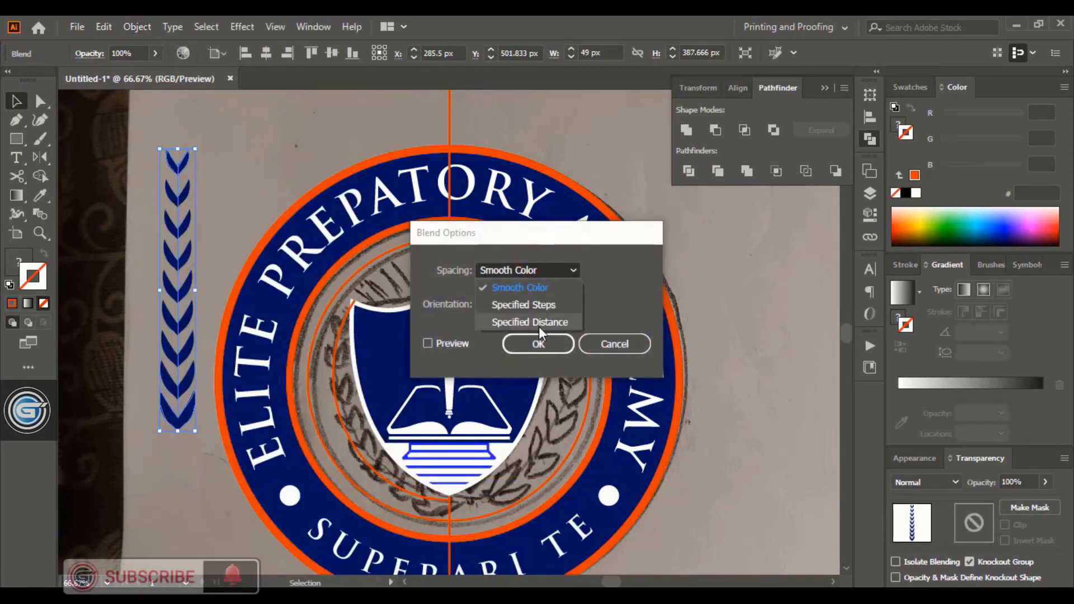
left_click(541, 307)
left_click(427, 342)
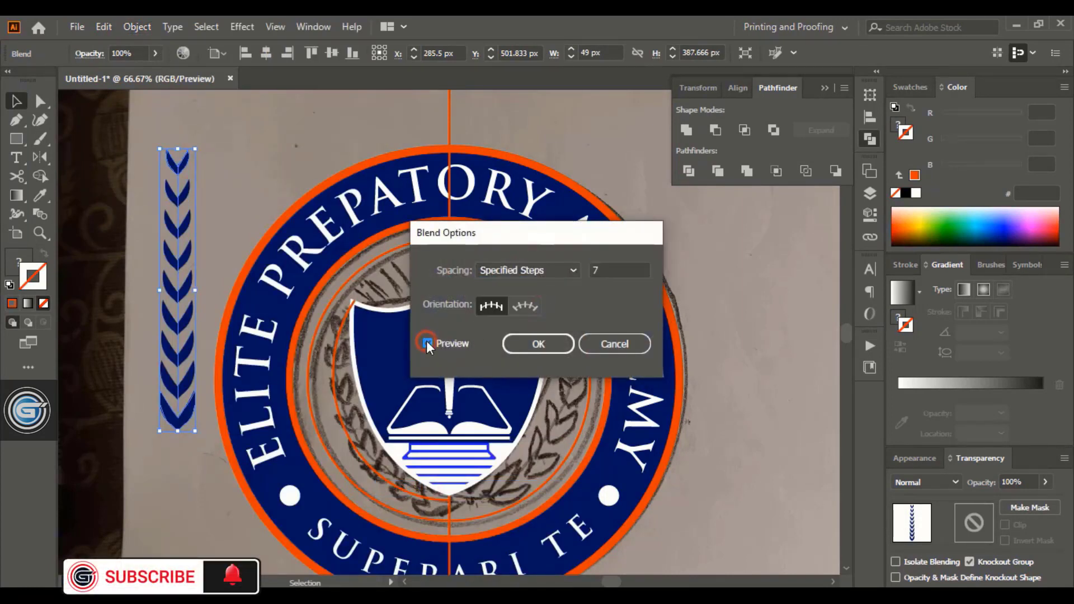
left_click(606, 271)
key("Up")
key("Up")
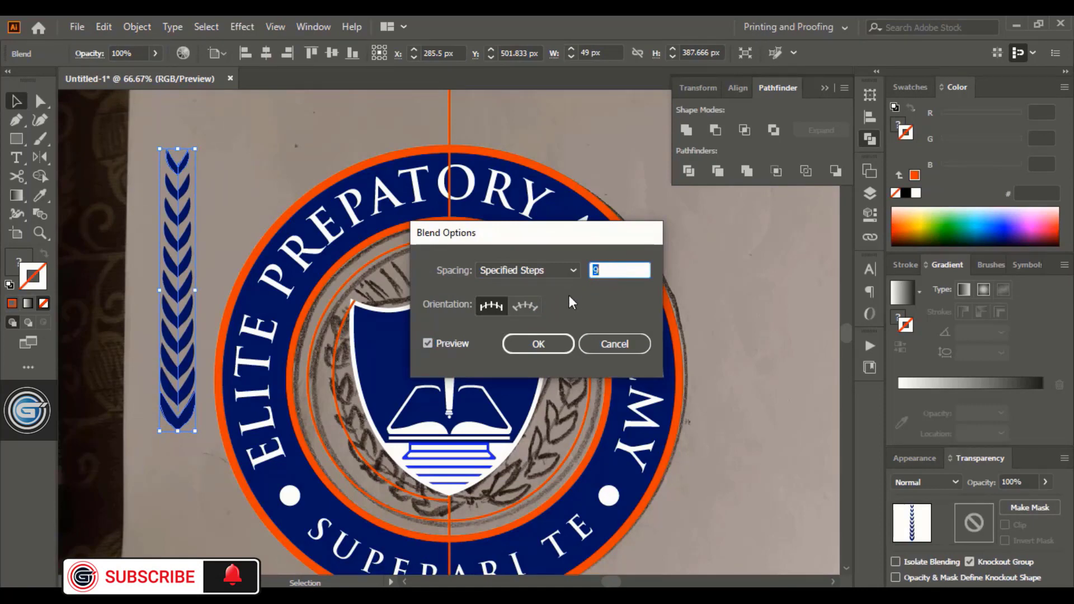
left_click(539, 346)
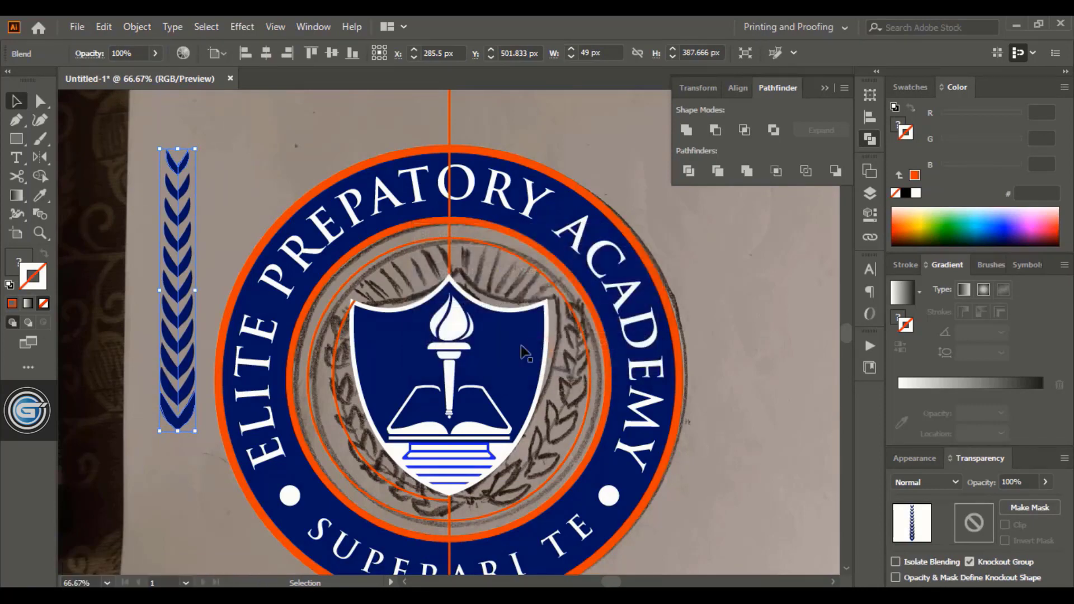
- Expand the leaf blend into editable shapes
left_click(134, 27)
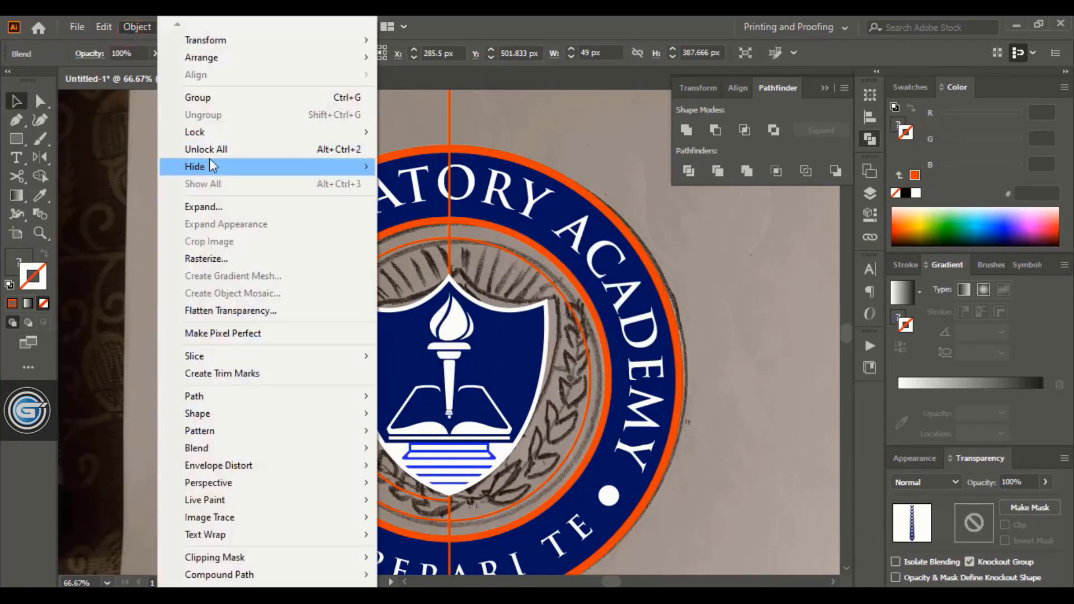
left_click(208, 206)
left_click(516, 398)
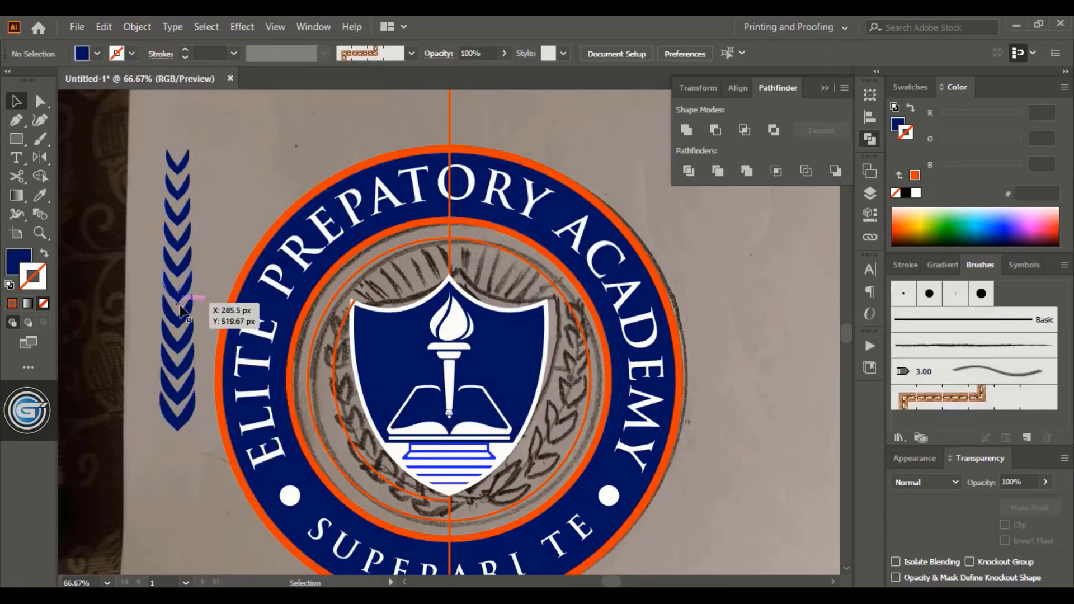
- Create an art brush from the expanded leaf column with the default Art Brush 1 options
mouse_move(187, 297)
left_mouse_down()
mouse_move(555, 347)
mouse_move(957, 350)
left_mouse_up()
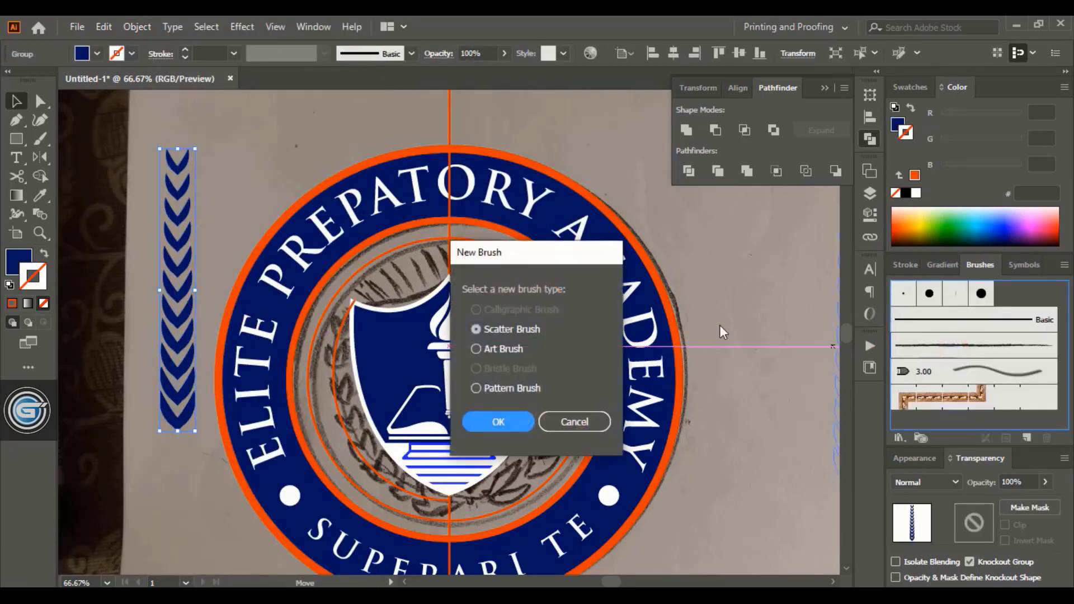
left_click(476, 349)
left_click(492, 421)
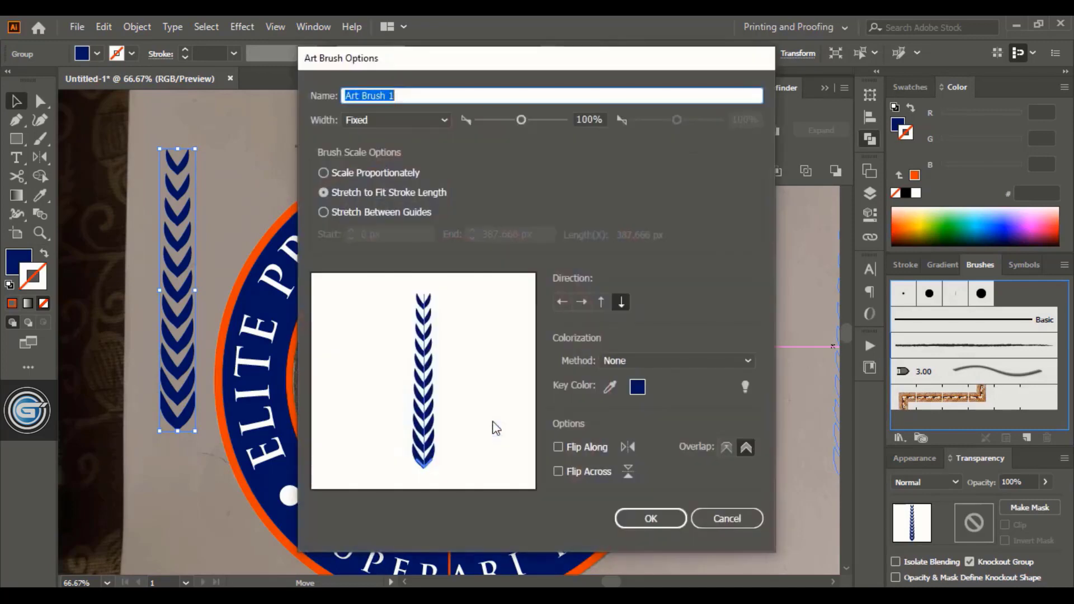
left_click(641, 519)
left_click(745, 442)
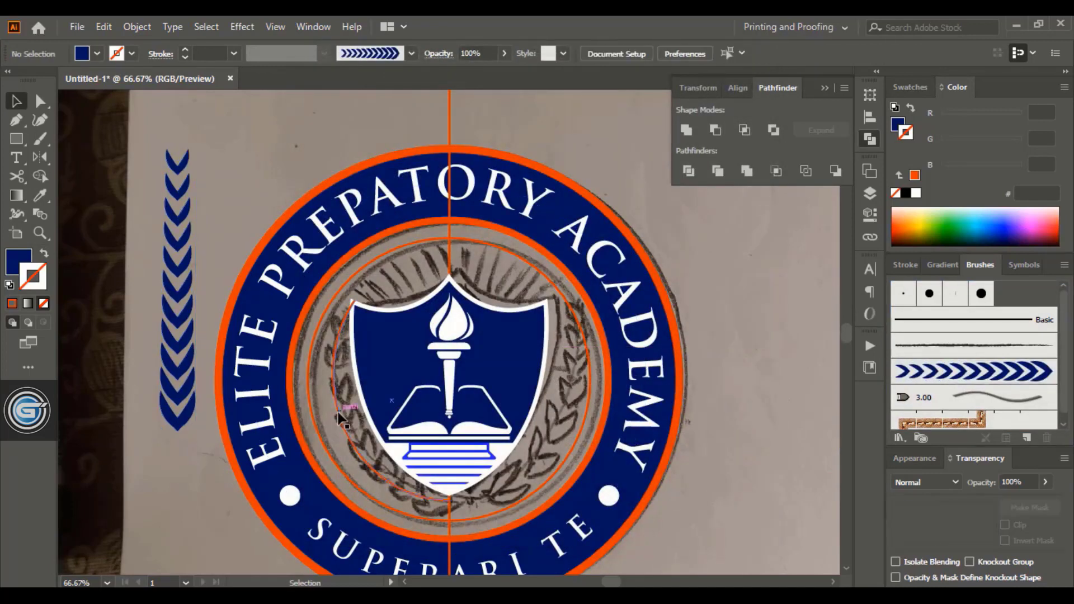
- Apply the leaf art brush to the curve beside the shield's left edge and set the brush direction upward
left_click(337, 414)
left_click(936, 381)
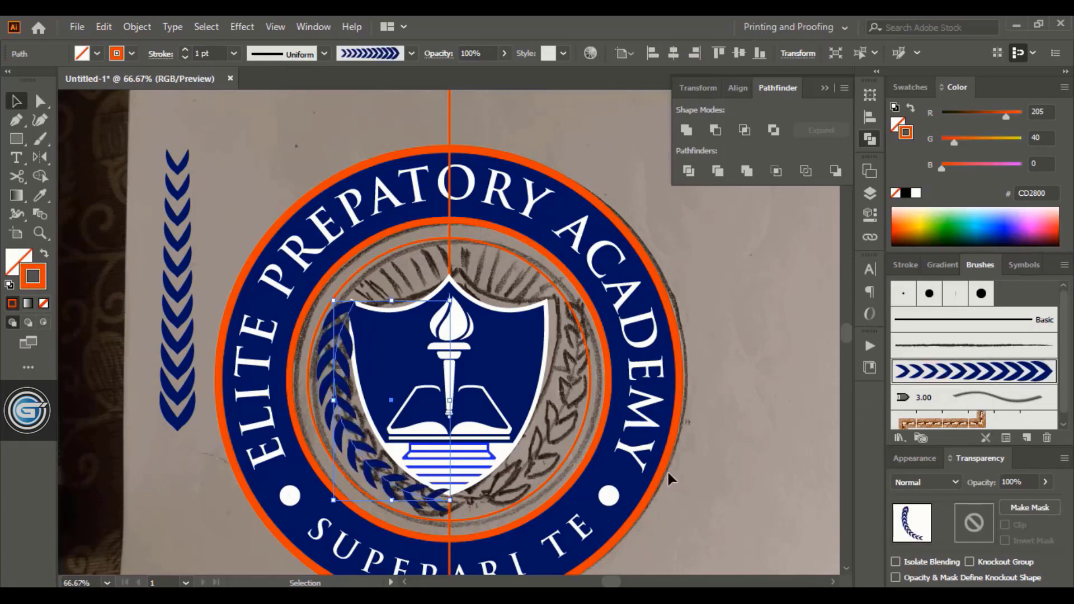
double_click(1014, 380)
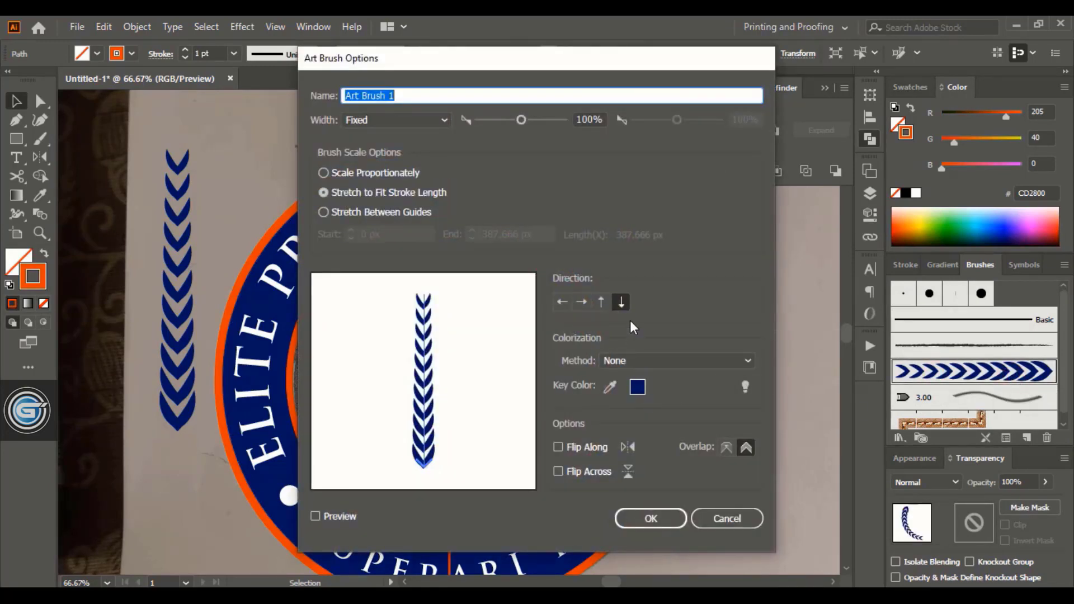
left_click(604, 303)
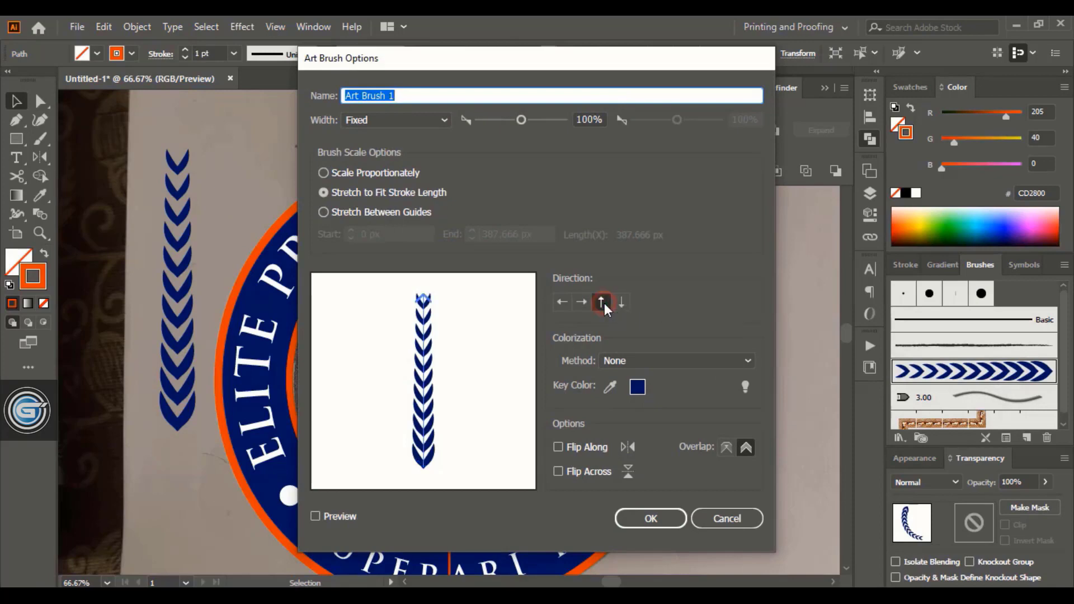
left_click(665, 523)
left_click(519, 335)
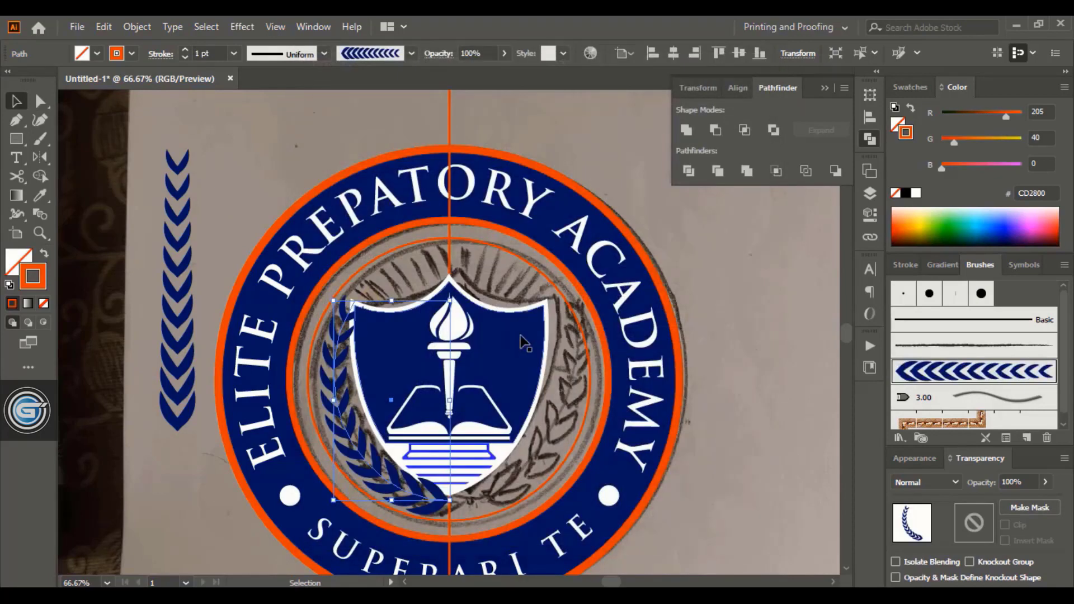
- Set the laurel path's stroke weight to 0.8 pt
key("ctrl+plus")
left_click_drag(212, 54, 182, 70)
type("1")
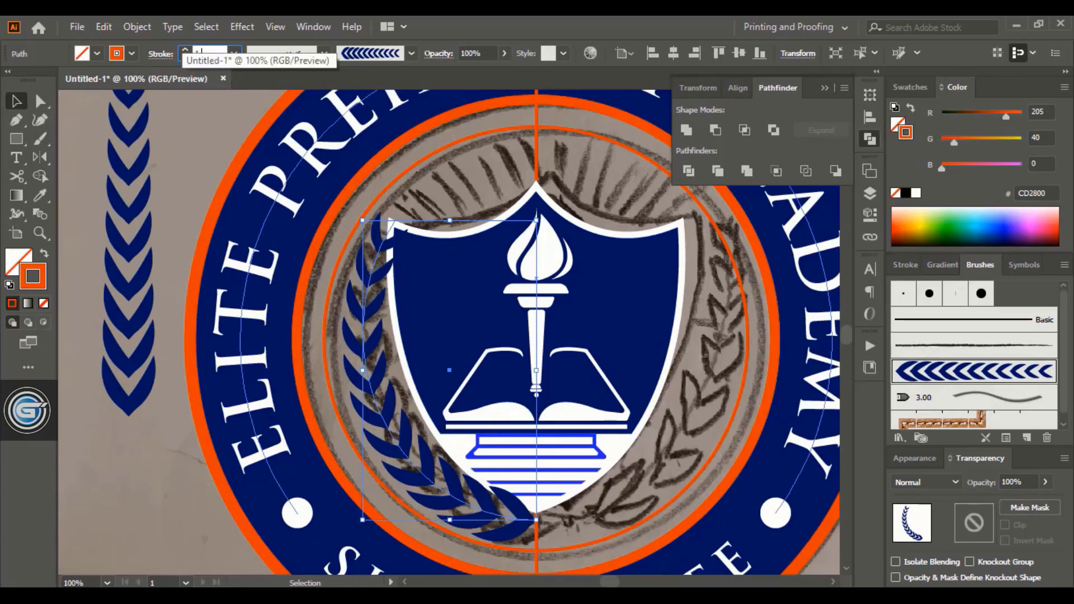
type(".8")
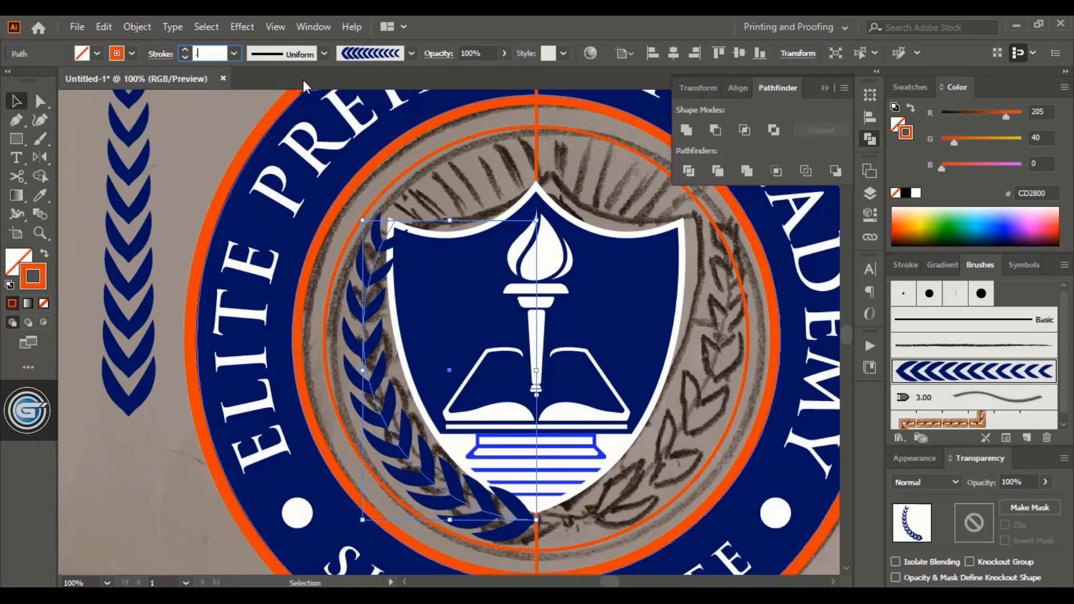
key("Return")
- Nudge the laurel path's end anchor upward and expand the brushed path's appearance into editable shapes
left_click(40, 100)
left_click(537, 522)
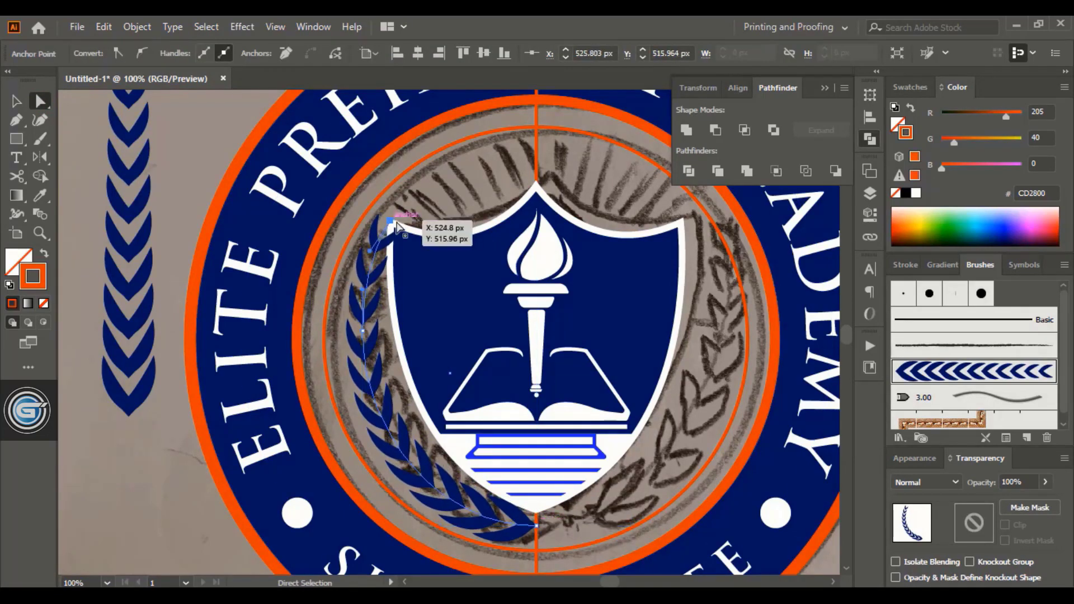
key("Up")
key("Up")
key("Up")
key("Up")
left_click(135, 31)
left_click(162, 224)
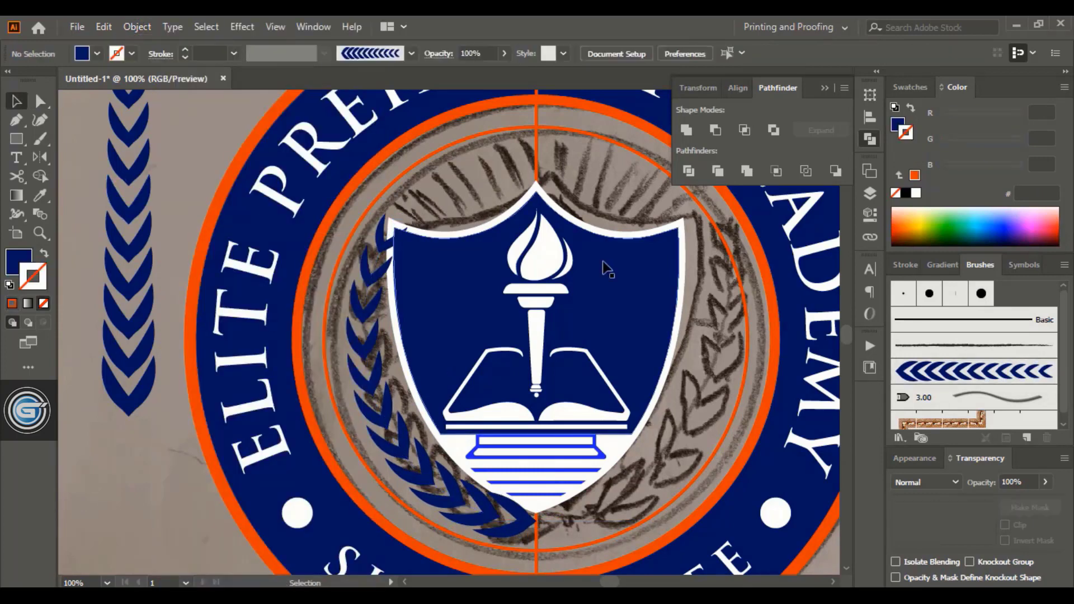
- Create a 6 px Offset Path around the shield's outer white shape with mitered joins
left_click(479, 229)
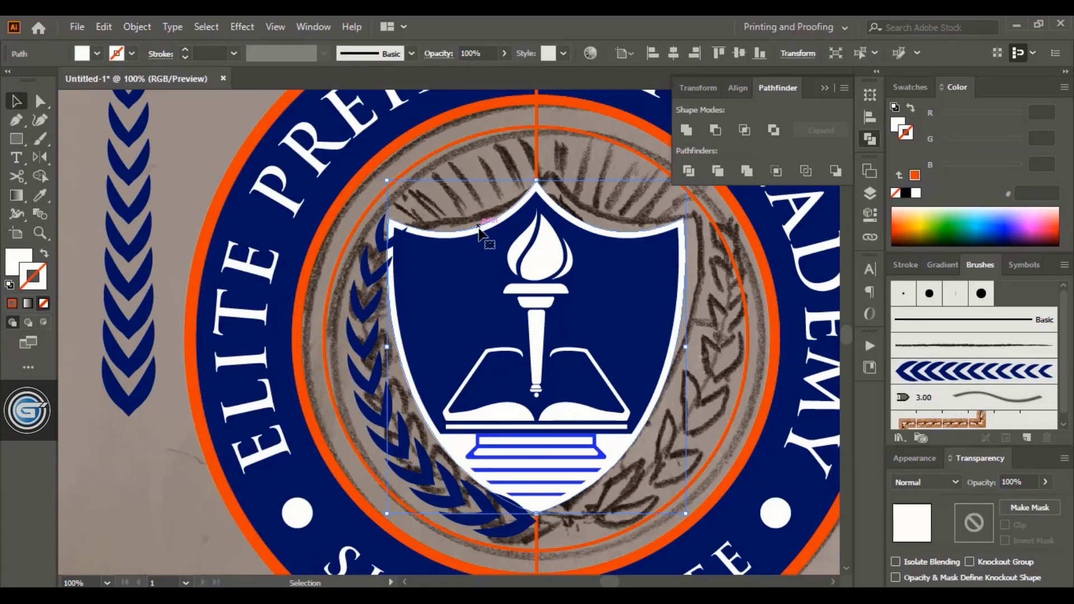
left_click(137, 26)
mouse_move(291, 396)
left_click(442, 453)
type("10")
left_click(664, 251)
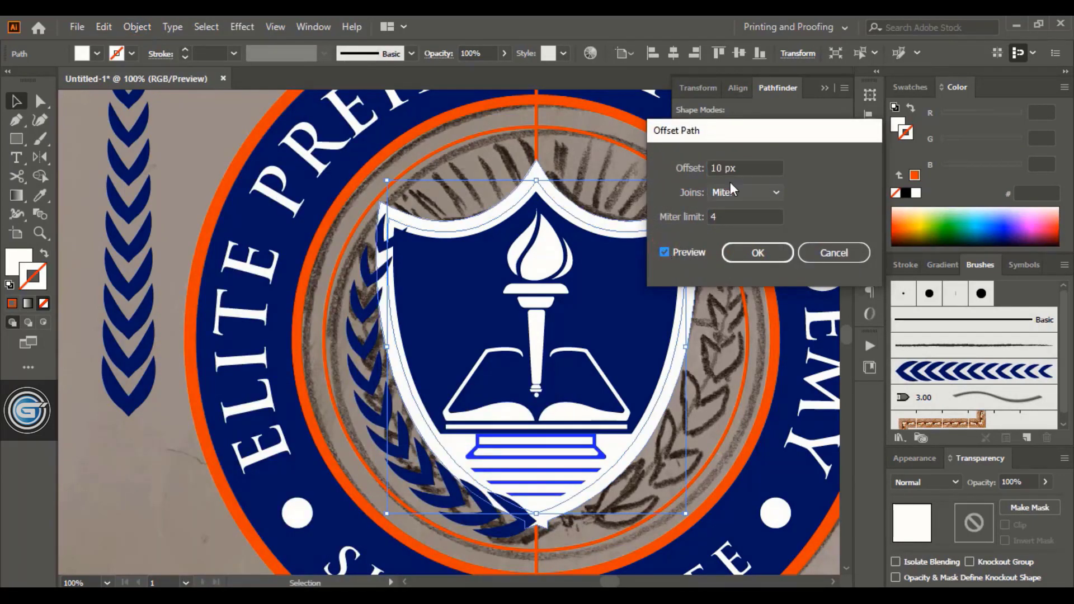
scroll(740, 168, "down", 4)
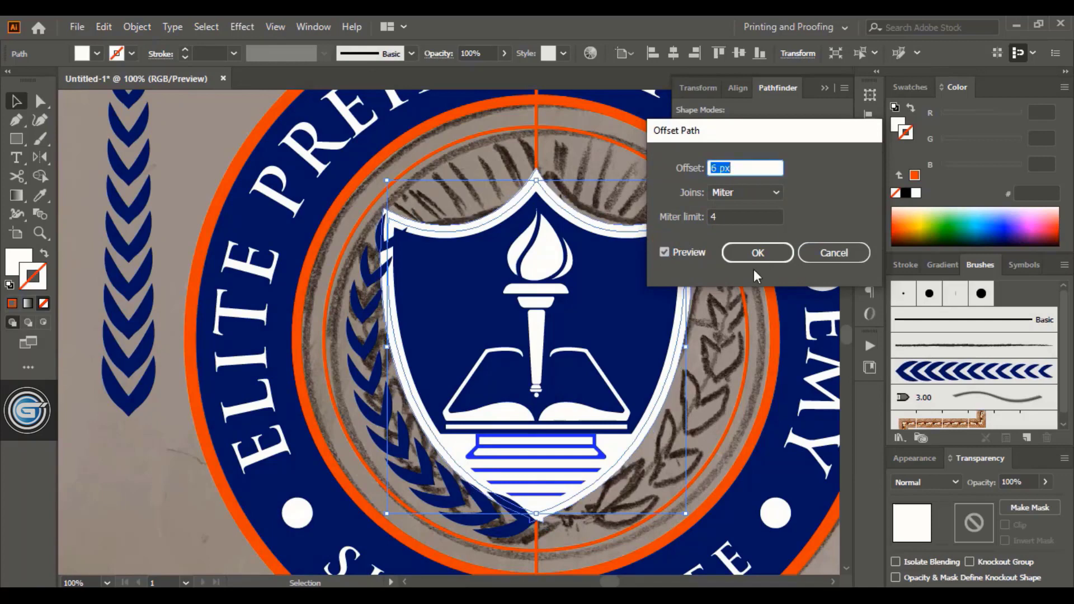
left_click(757, 255)
- Remove the offset border and the laurel parts it overlaps using the Shape Builder
left_click(385, 267, "shift")
left_click(40, 176)
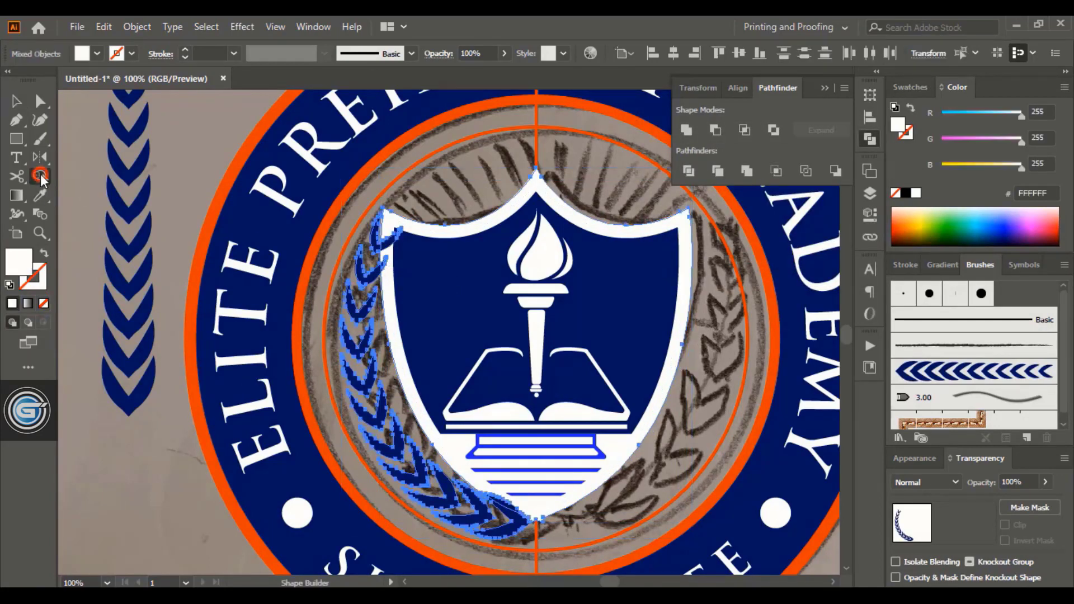
left_click(383, 260)
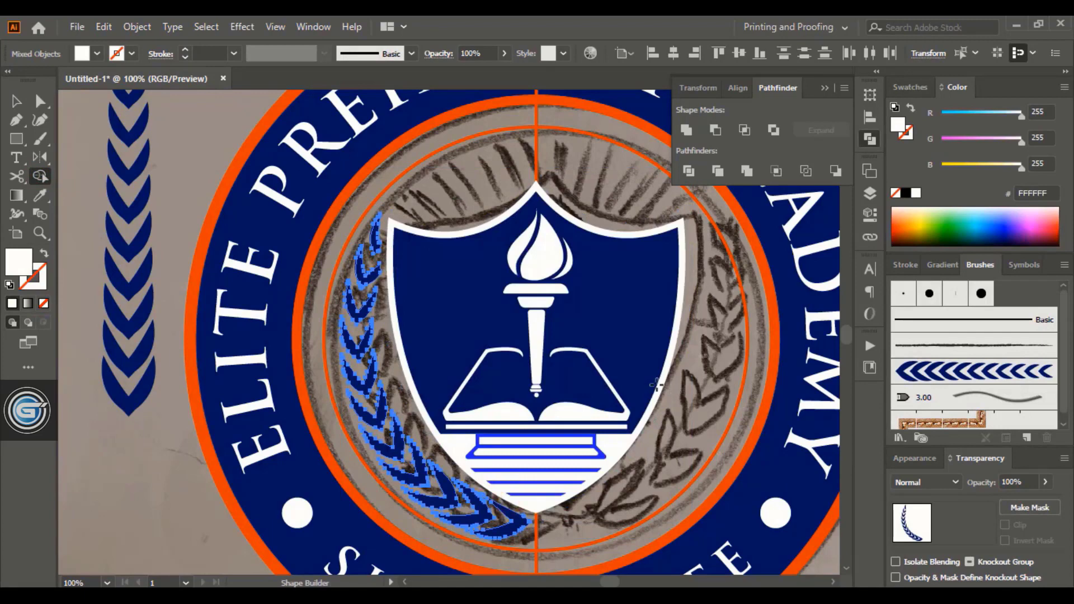
left_click(16, 104)
left_click(173, 175)
- Draw a curved Pen path from the lowest laurel leaf pair to the shield's bottom tip
scroll(448, 411, "up", 2)
key("p")
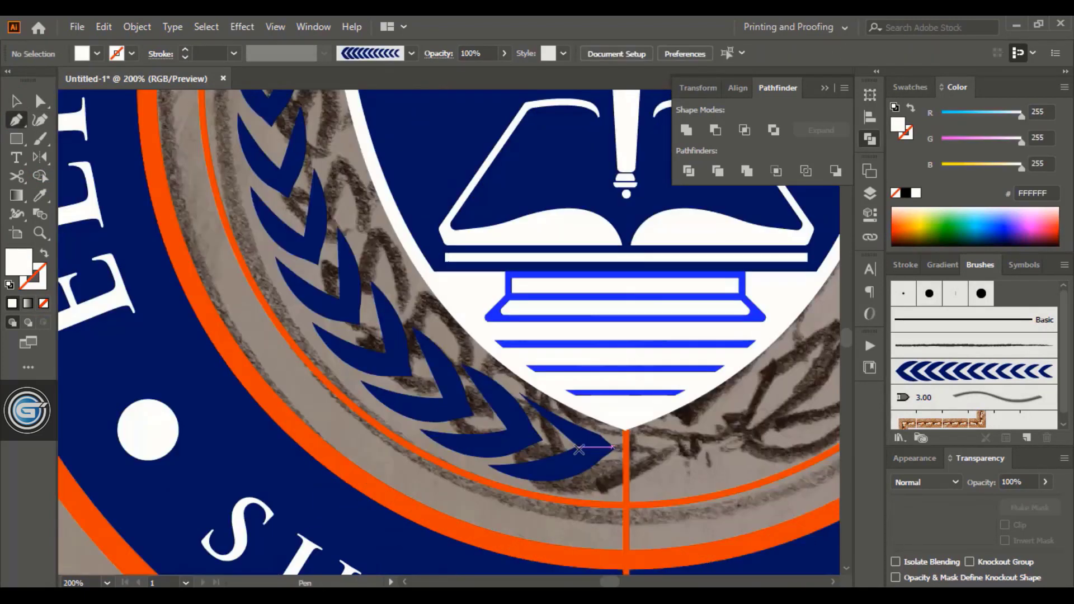
left_click(536, 460)
left_click_drag(625, 429, 636, 405)
- Trim the upper leaf off the lowest laurel pair along the curve with the Shape Builder and clear the cut-off pieces
left_click(16, 103)
left_click(551, 480, "shift")
key("shift+m")
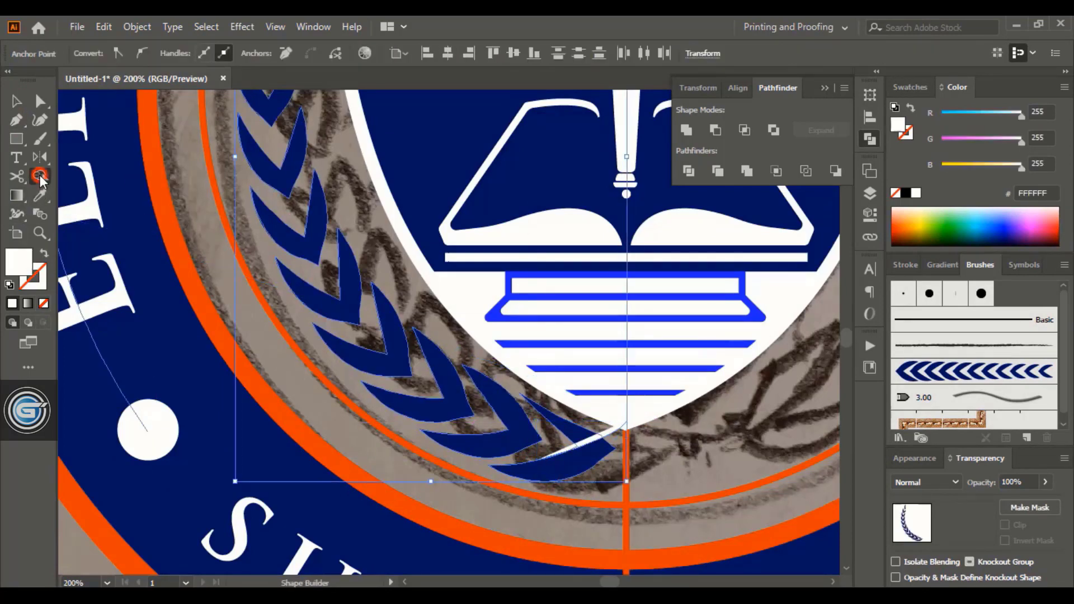
left_click_drag(582, 443, 656, 480)
left_click(16, 103)
left_click(651, 475)
key("Delete")
left_click_drag(565, 450, 699, 509)
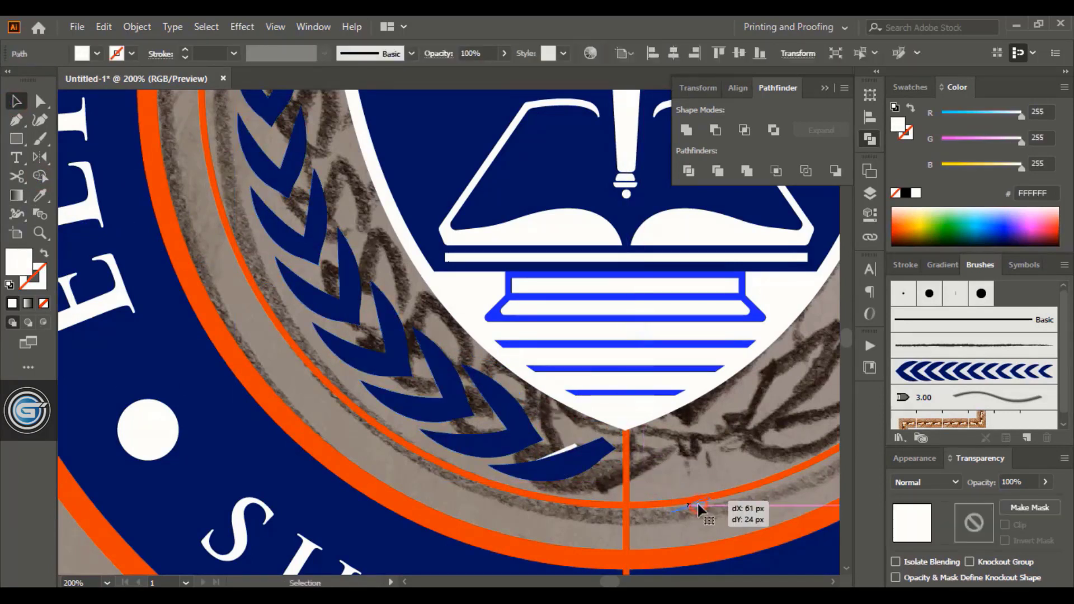
left_click_drag(698, 509, 702, 508)
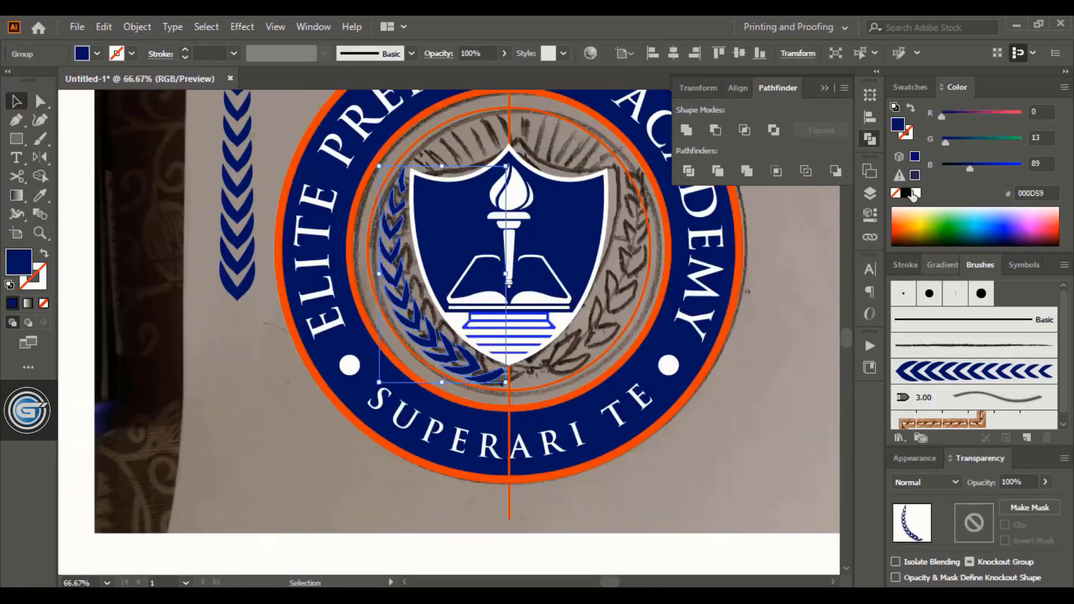
- Fill the laurel branch white and reflect a copy across the emblem's vertical centre line
left_click(915, 193)
scroll(158, 155, "up", 2)
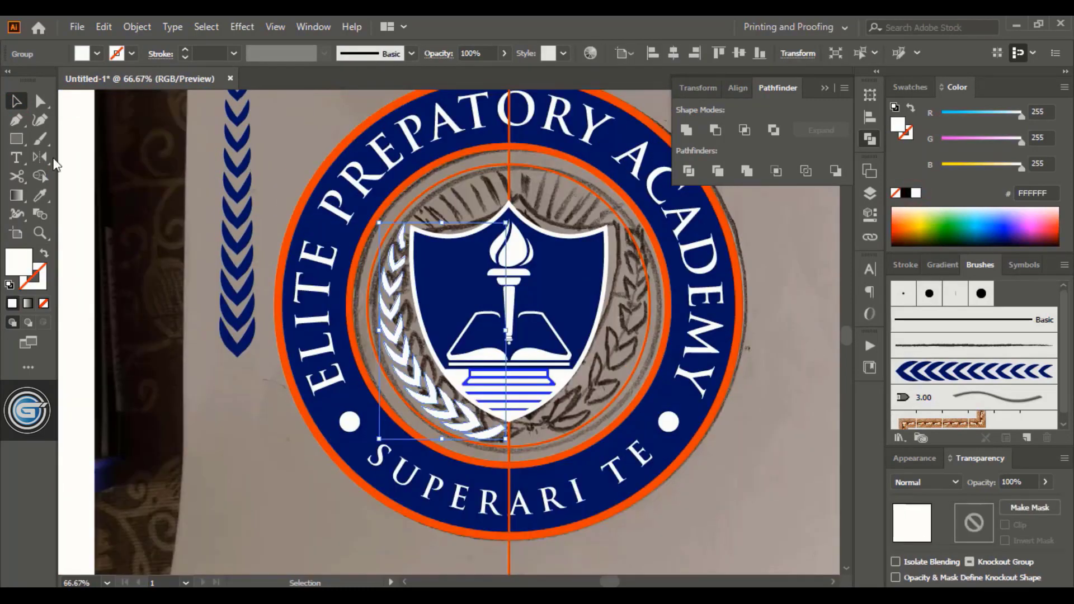
key("o")
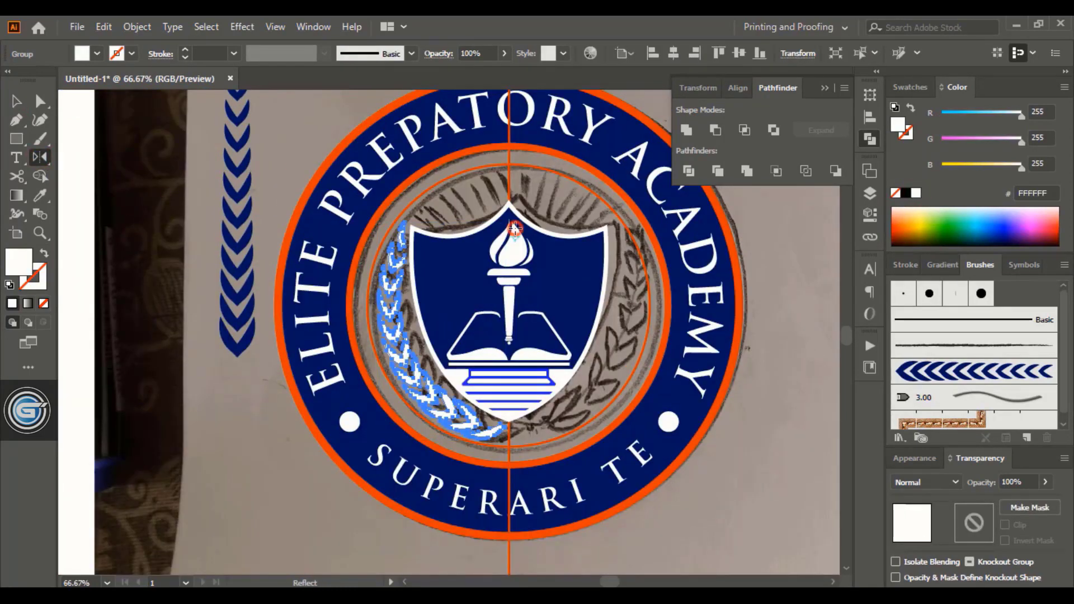
left_click(509, 431, "alt")
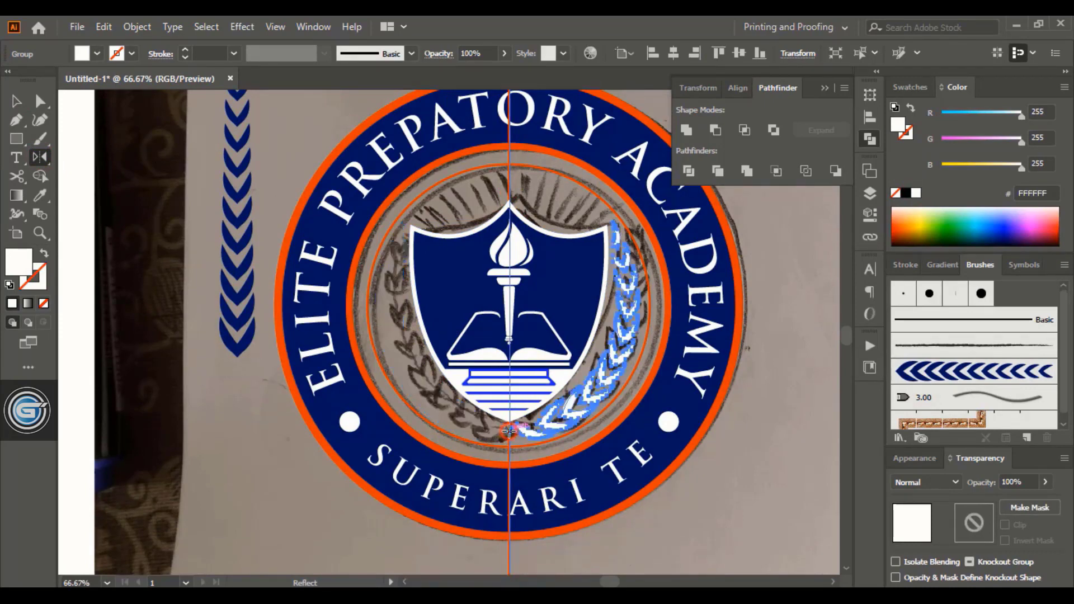
left_click(635, 411)
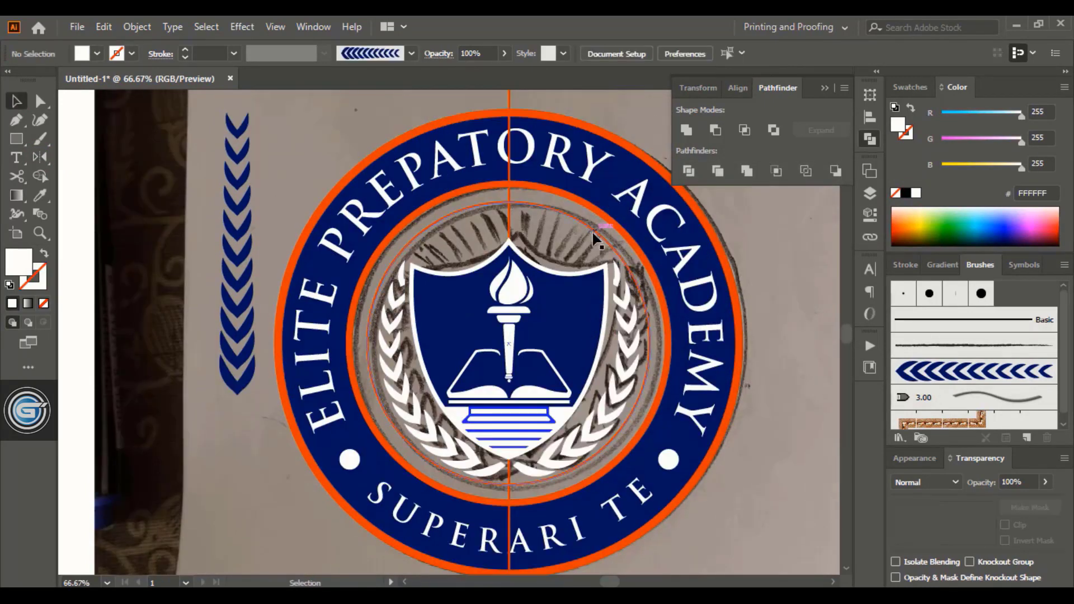
- Fill the circle around the shield and laurels with the navy sampled from the lettering ring
left_click(593, 231)
left_click(40, 195)
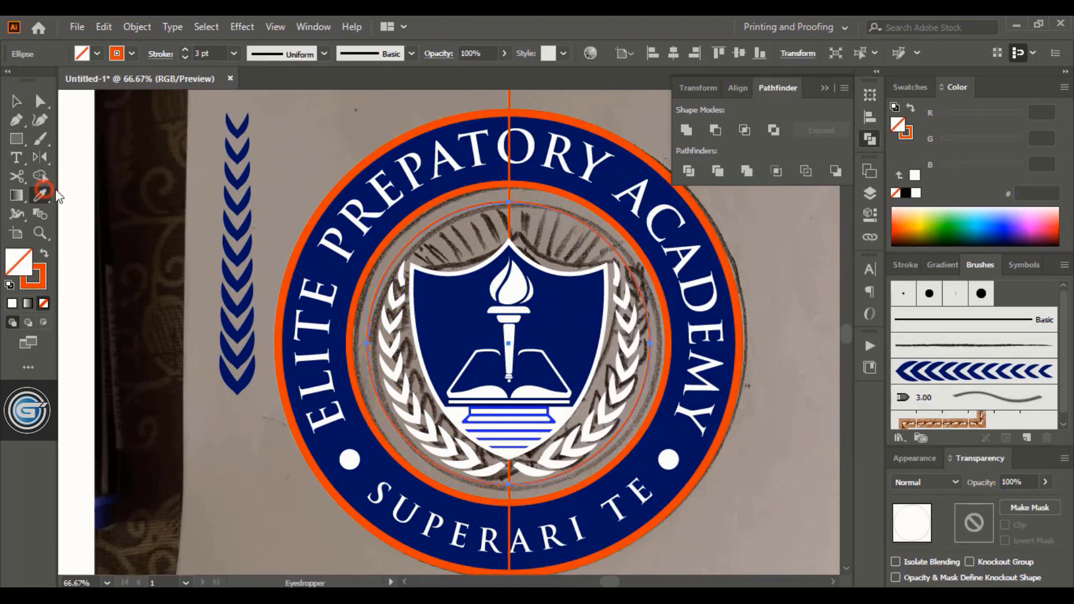
left_click(305, 255)
- Unlock the sketch photo and move it below the artboard, and delete the spare leaf column beside the emblem
left_click(137, 26)
left_click(210, 148)
left_click(756, 372)
mouse_move(655, 374)
left_mouse_down()
mouse_move(470, 457)
mouse_move(464, 476)
left_mouse_up()
mouse_move(485, 350)
left_mouse_down()
mouse_move(479, 490)
mouse_move(461, 555)
left_mouse_up()
left_click(207, 294)
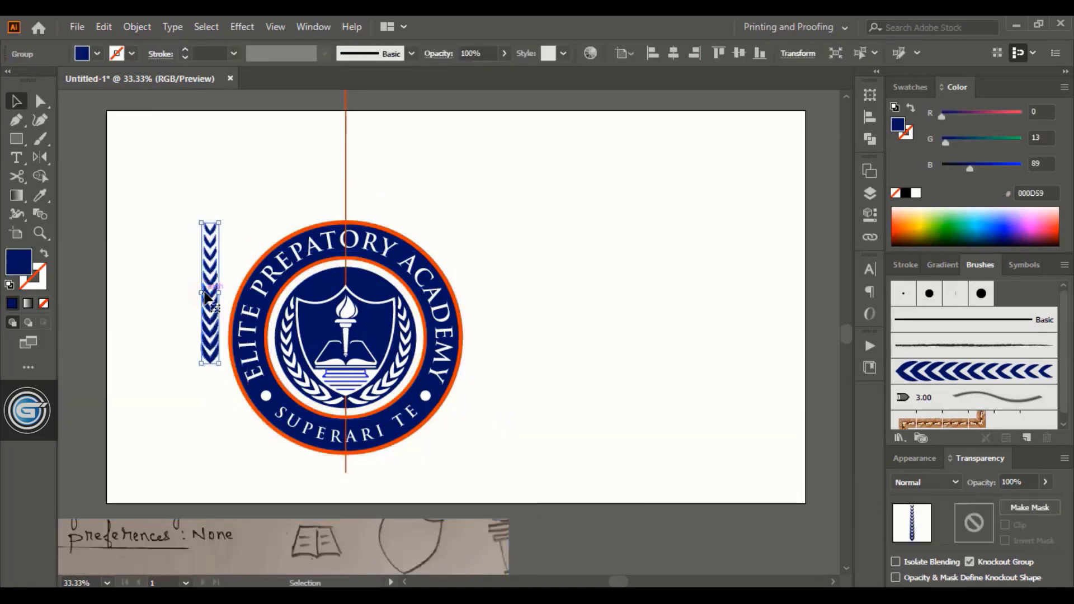
key("Delete")
- Draw a small orange circle on the centre line at the base of the open book
scroll(224, 332, "up", 2)
right_click(17, 138)
left_click(75, 160)
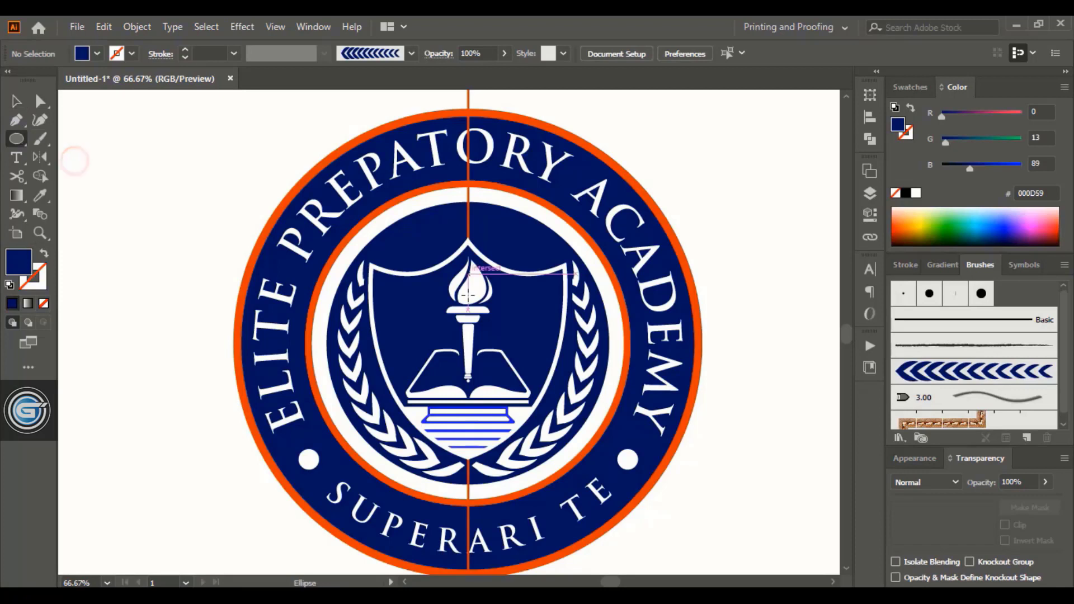
left_click_drag(468, 398, 476, 406)
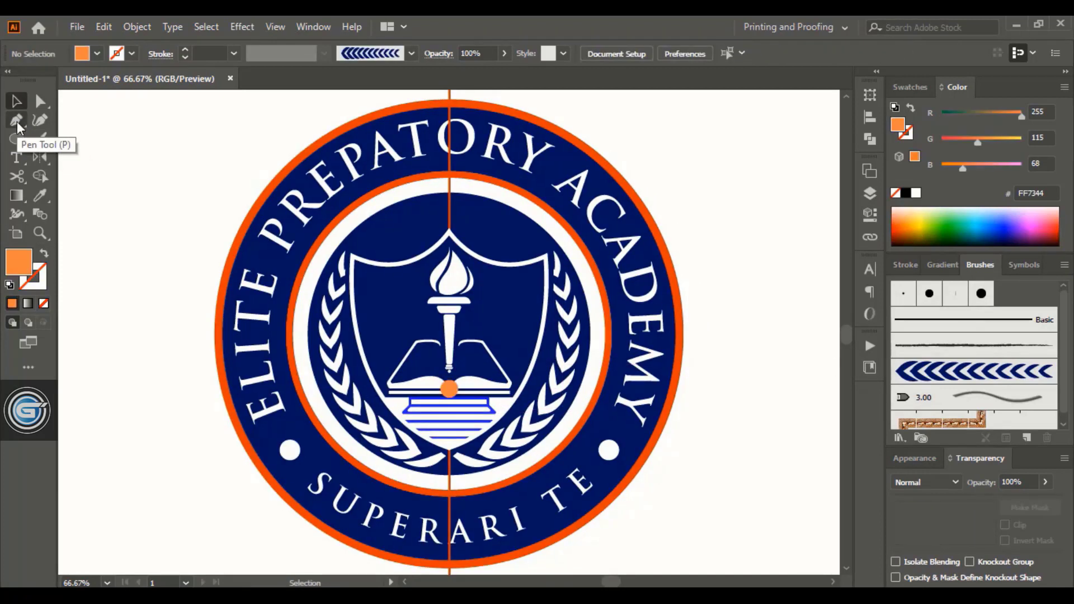
- Draw a narrow orange rectangle from the small circle up to just inside the inner orange ring
right_click(17, 138)
left_click(73, 145)
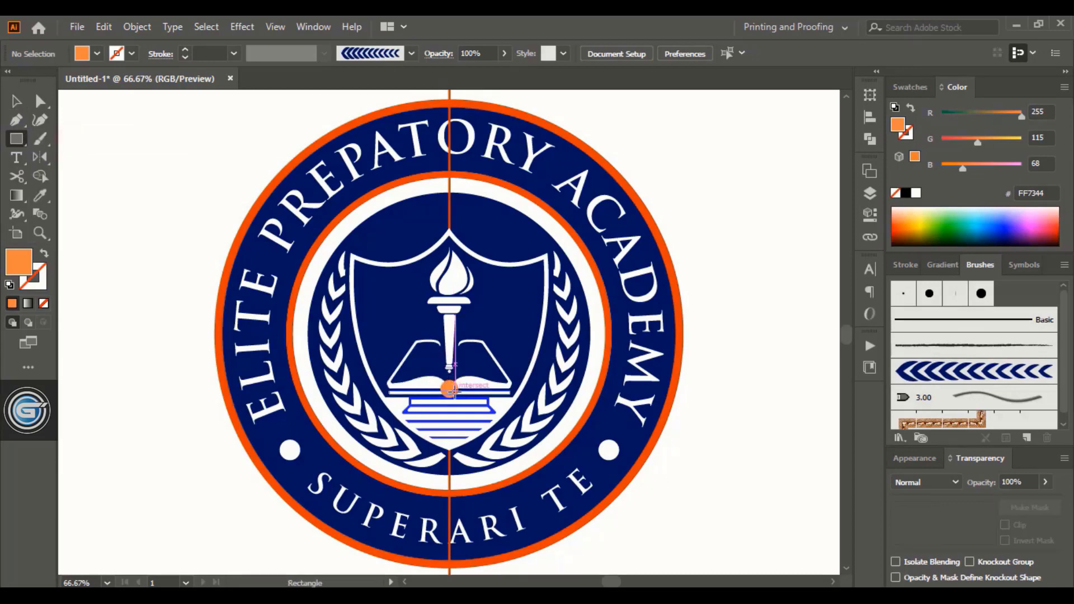
left_click_drag(441, 310, 444, 208)
left_click(17, 101)
left_click(715, 176)
- Taper the orange rectangle into a ray by moving its lower corner anchors inward
key("ctrl+plus")
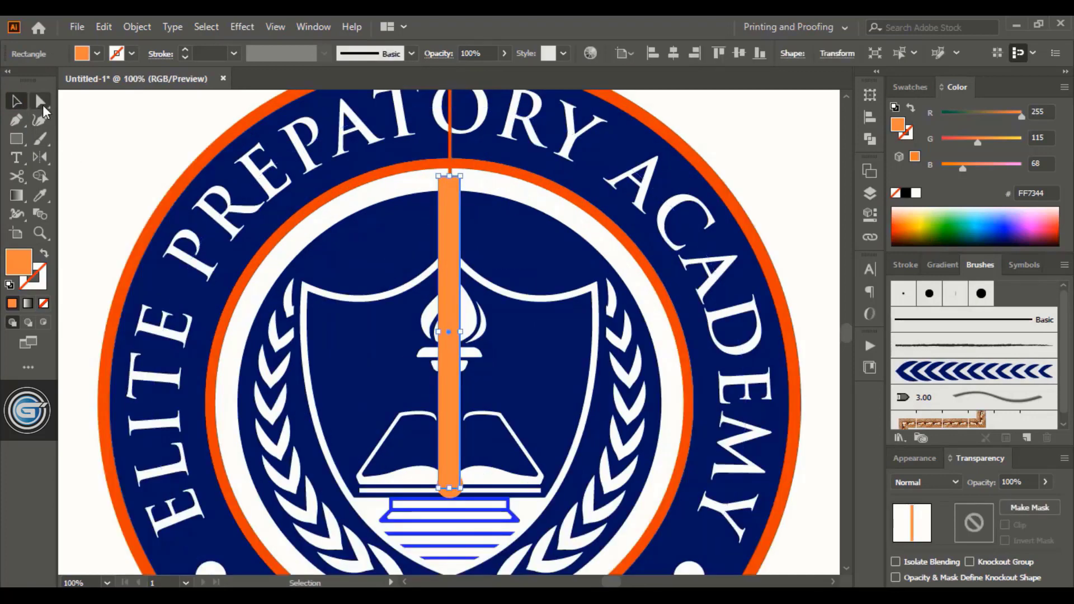
left_click(41, 101)
left_click(440, 492)
mouse_move(440, 492)
left_mouse_down()
mouse_move(461, 492)
mouse_move(446, 490)
left_mouse_up()
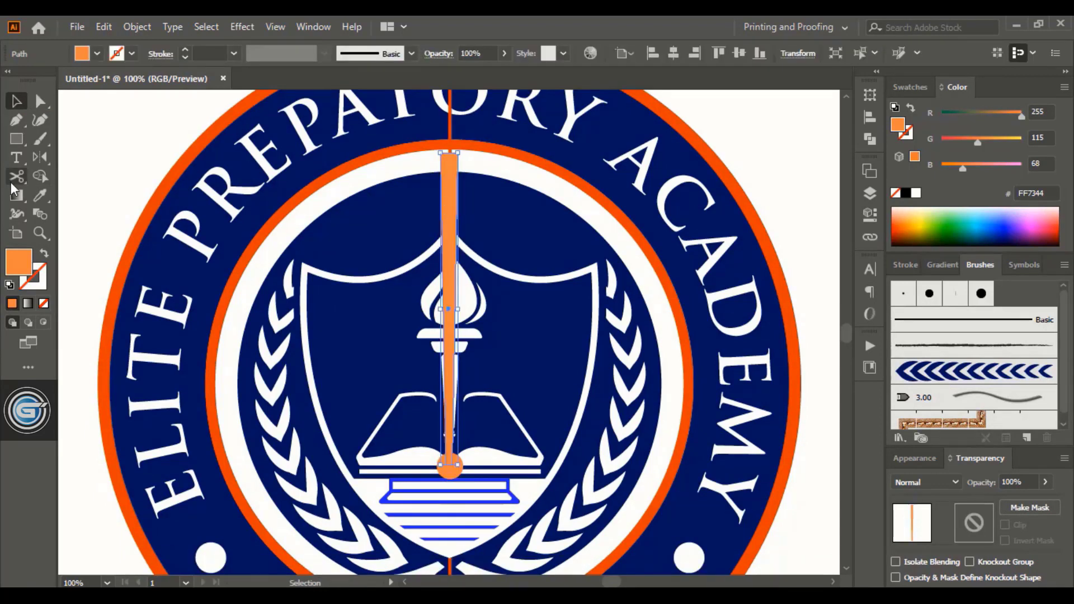
- Rotate a copy of the tapered ray by 7.5° about the small circle's centre
left_click_drag(37, 162, 105, 156)
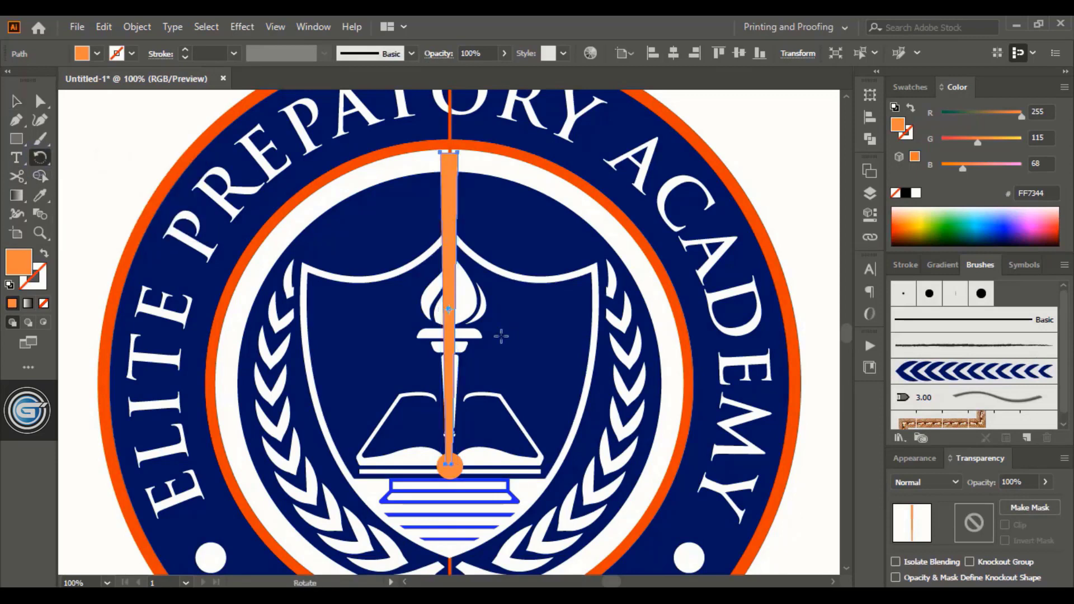
left_click(450, 467, "alt")
type("15")
key("Tab")
left_click(566, 296)
left_click(566, 296)
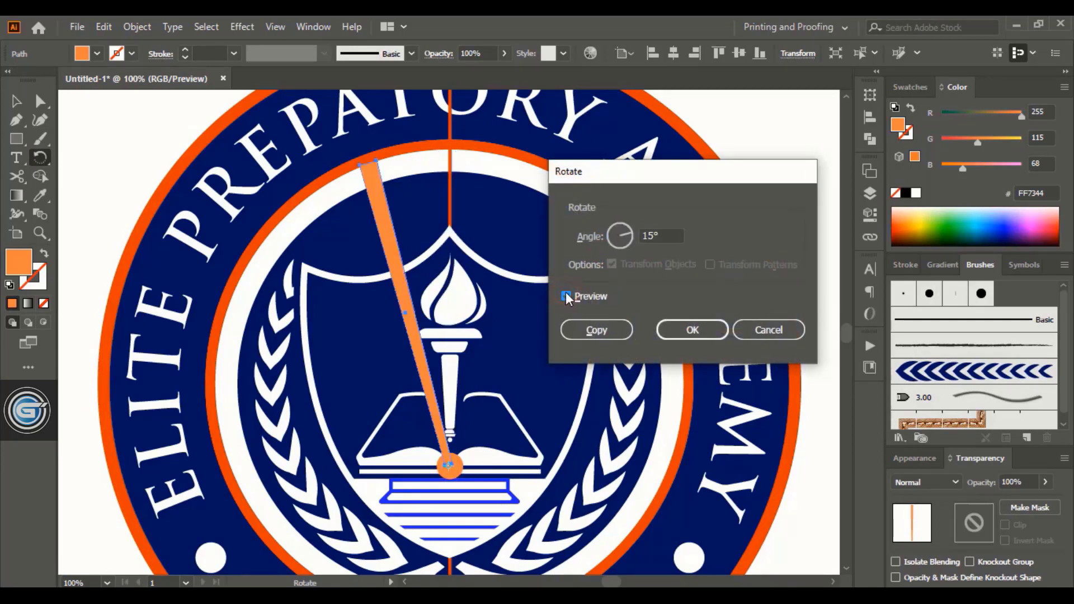
left_click(659, 236)
type("7.5")
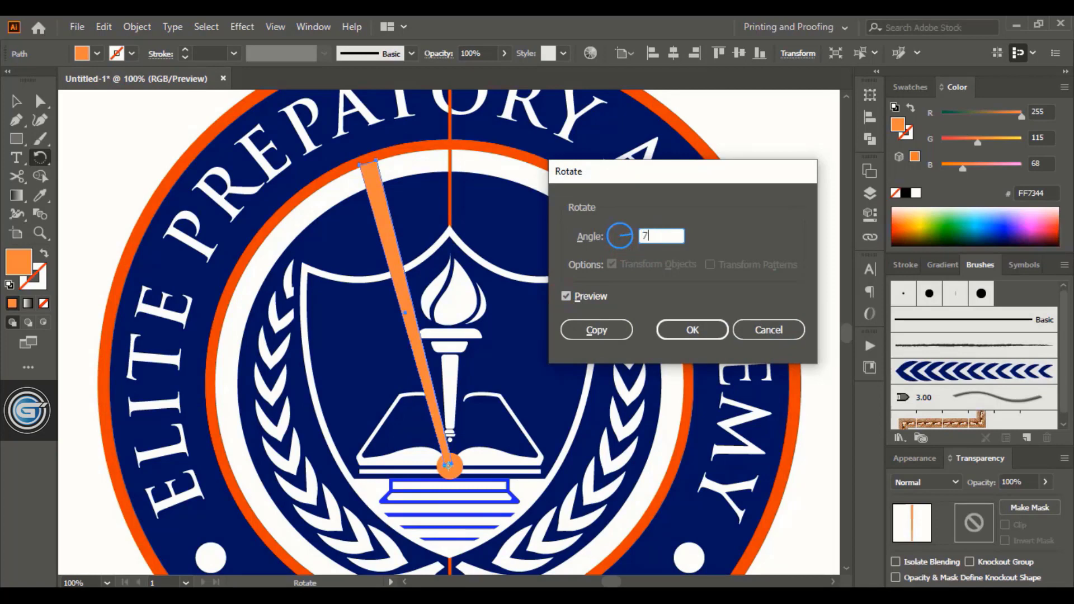
left_click(565, 296)
left_click(566, 296)
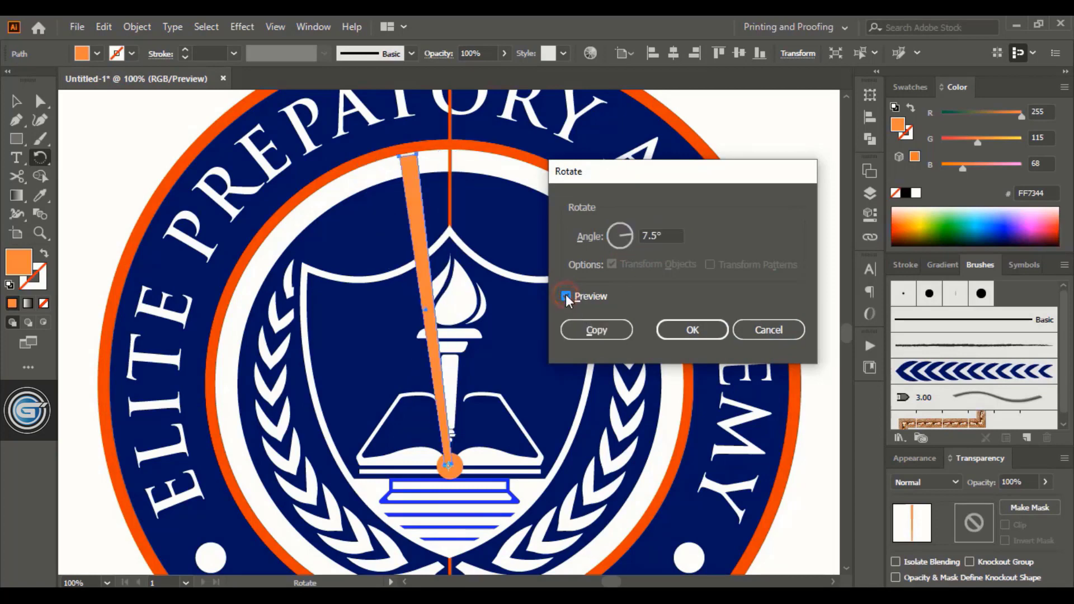
left_click(586, 338)
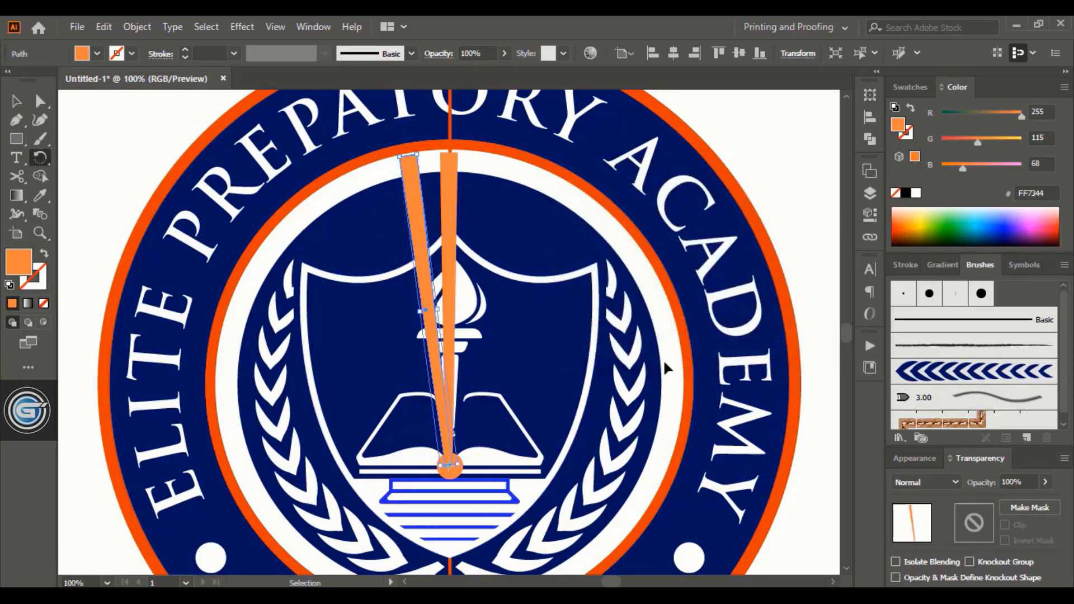
- Repeat the rotated ray copy around the small circle until the rays form a full sunburst
key("ctrl+d")
key("ctrl+d")
key("ctrl+d")
key("ctrl+d")
key("ctrl+d")
key("ctrl+d")
key("ctrl+d")
key("ctrl+d")
key("ctrl+d")
key("ctrl+d")
key("ctrl+d")
key("ctrl+d")
key("ctrl+d")
key("ctrl+d")
key("ctrl+d")
key("ctrl+d")
key("ctrl+d")
key("ctrl+d")
key("ctrl+d")
key("ctrl+d")
key("ctrl+d")
key("ctrl+d")
key("ctrl+d")
key("ctrl+d")
key("ctrl+d")
key("ctrl+d")
key("ctrl+d")
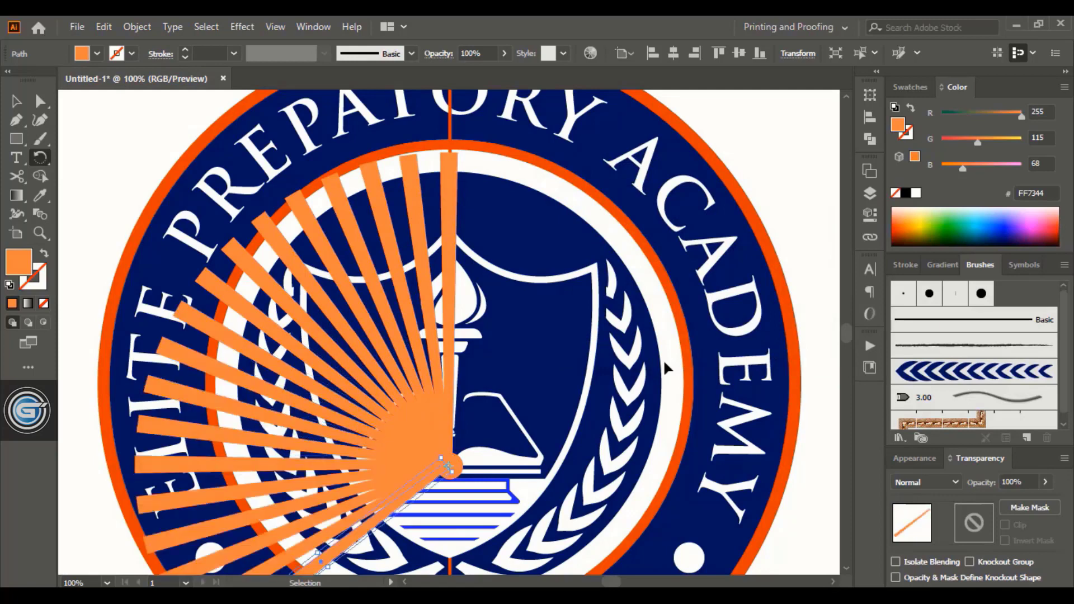
key("ctrl+d")
key("ctrl+d")
key("ctrl+d")
key("ctrl+d")
key("ctrl+d")
key("ctrl+d")
key("ctrl+d")
key("ctrl+d")
key("ctrl+d")
key("ctrl+d")
key("ctrl+d")
key("ctrl+d")
key("ctrl+d")
key("ctrl+d")
key("ctrl+d")
key("ctrl+d")
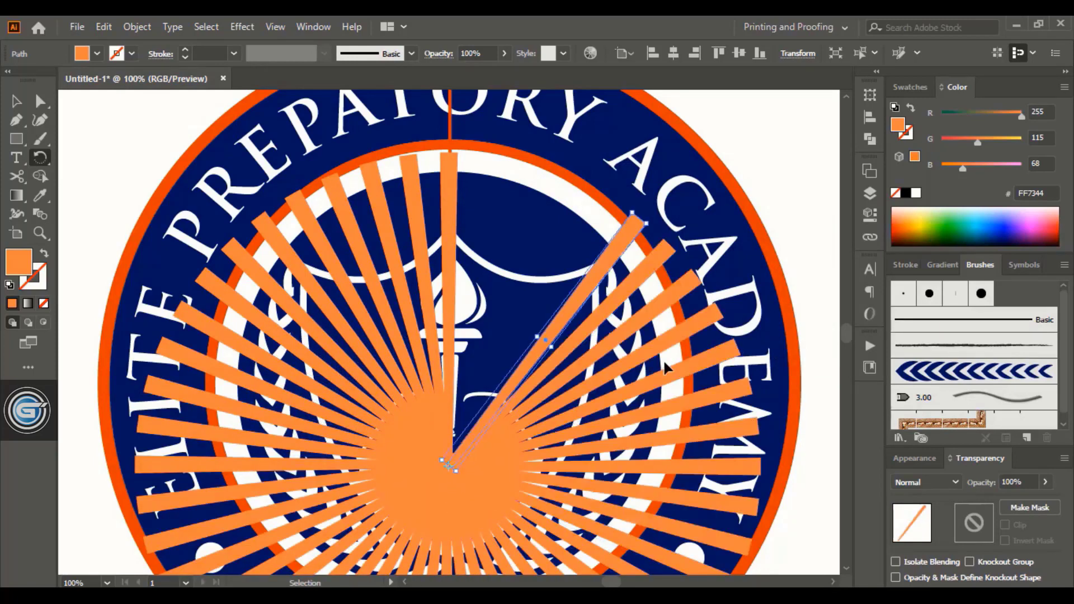
- Delete the rays in the lower half of the sunburst
left_click_drag(589, 436, 553, 449)
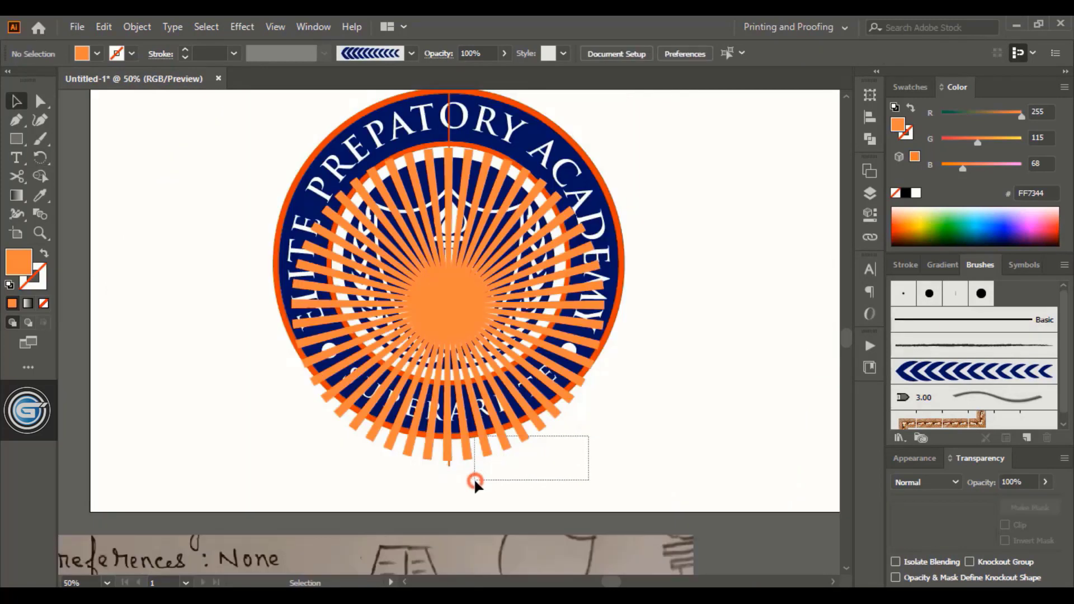
left_click_drag(499, 484, 502, 481)
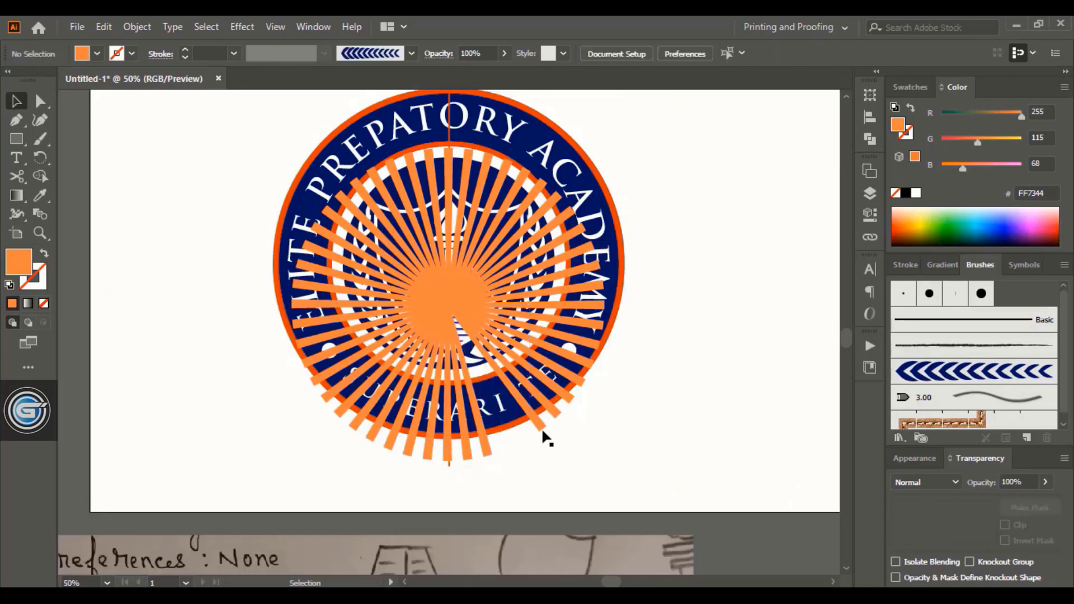
key("Delete")
key("Delete")
left_click(469, 455)
key("Delete")
left_click(445, 454)
key("Delete")
left_click(368, 438)
key("Delete")
left_click(341, 411)
left_click(544, 404)
key("Delete")
left_click(567, 392)
key("Delete")
left_click(579, 380)
key("Delete")
- Unite the remaining rays into one shape and trim off their ends outside the inner navy circle with Shape Builder
scroll(449, 220, "up", 2)
left_click(386, 138, "shift")
left_click(413, 139, "shift")
left_click(486, 140, "shift")
left_click(870, 139)
left_click(686, 129)
key("shift+m")
left_click_drag(168, 473, 312, 121)
- Cut the sunburst along a shallow V-shaped path across its lower part and delete the piece below
scroll(448, 409, "up", 1)
key("p")
left_click(294, 358)
left_click(445, 387)
left_click(618, 353)
key("shift+m")
left_click_drag(444, 386, 503, 387)
key("v")
key("Delete")
- Send the sunburst to the back, and send the inner navy circle behind it
key("ctrl+minus")
key("ctrl+minus")
key("ctrl+minus")
left_click(456, 342)
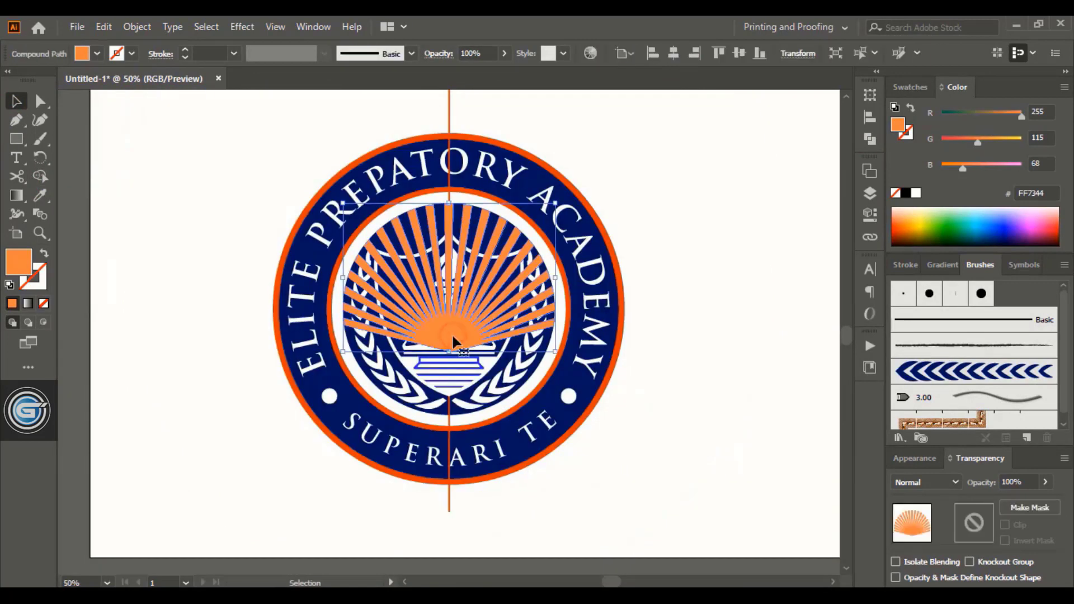
right_click(452, 333)
mouse_move(525, 255)
left_click(719, 307)
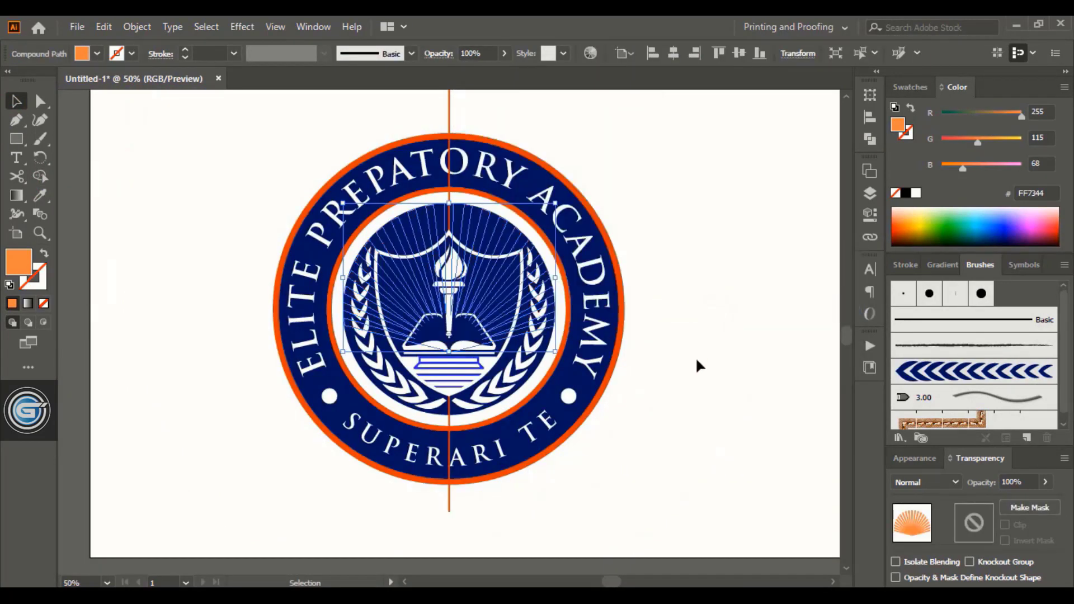
left_click(480, 240)
right_click(483, 236)
mouse_move(639, 505)
left_click(688, 554)
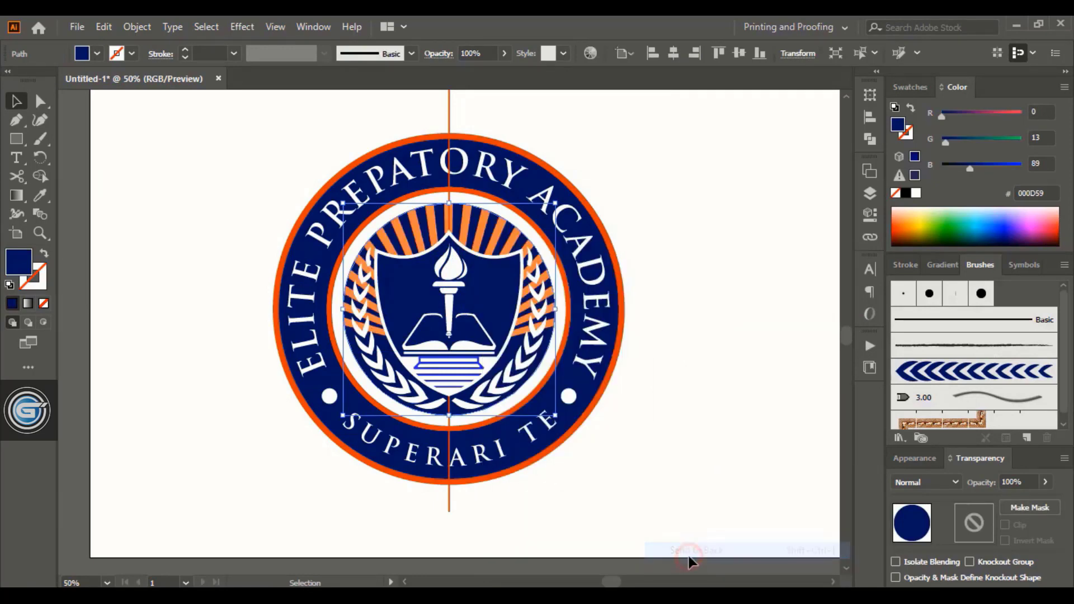
- Draw a wide ellipse centred over the upper part of the shield and fill it with yellow-orange FFBC1D
right_click(18, 142)
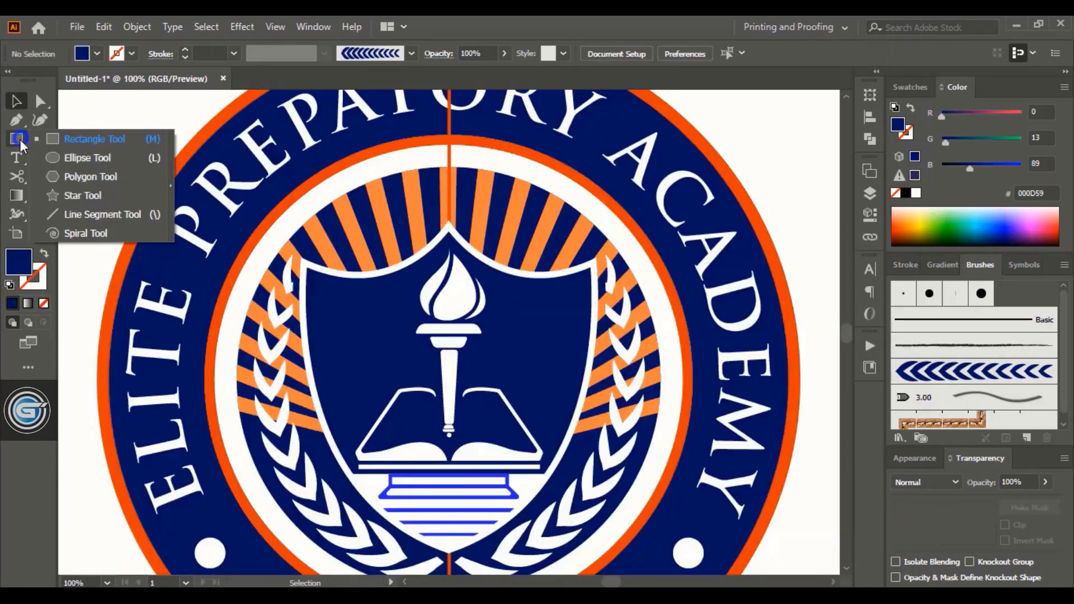
left_click(75, 158)
left_click_drag(444, 306, 624, 401)
left_click(16, 101)
left_click(915, 219)
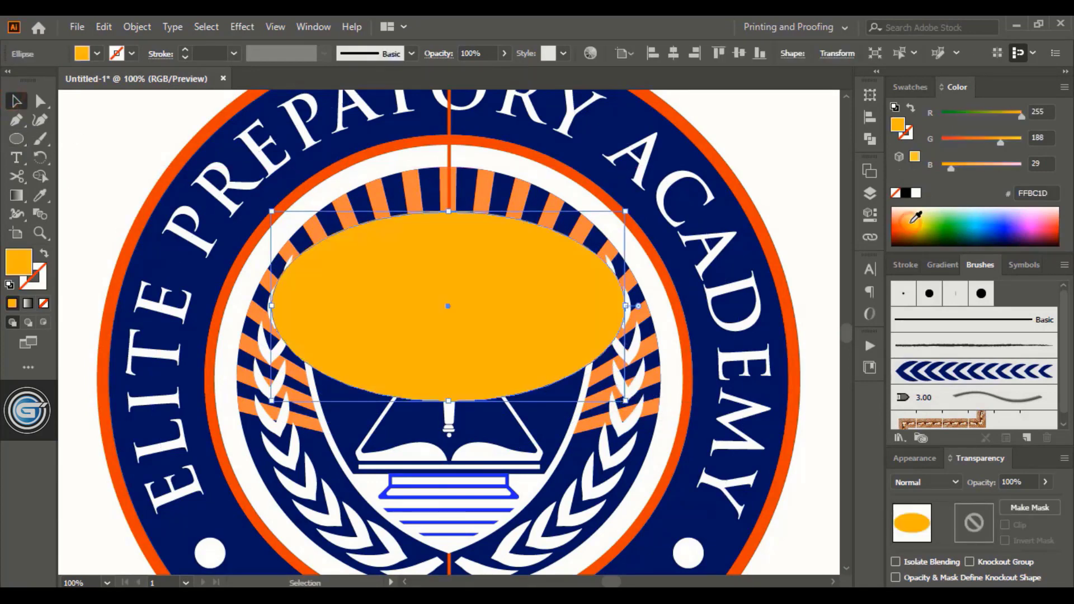
left_click(770, 191)
- Set the opacity of the yellow-orange ellipse to 57%
left_click(553, 290)
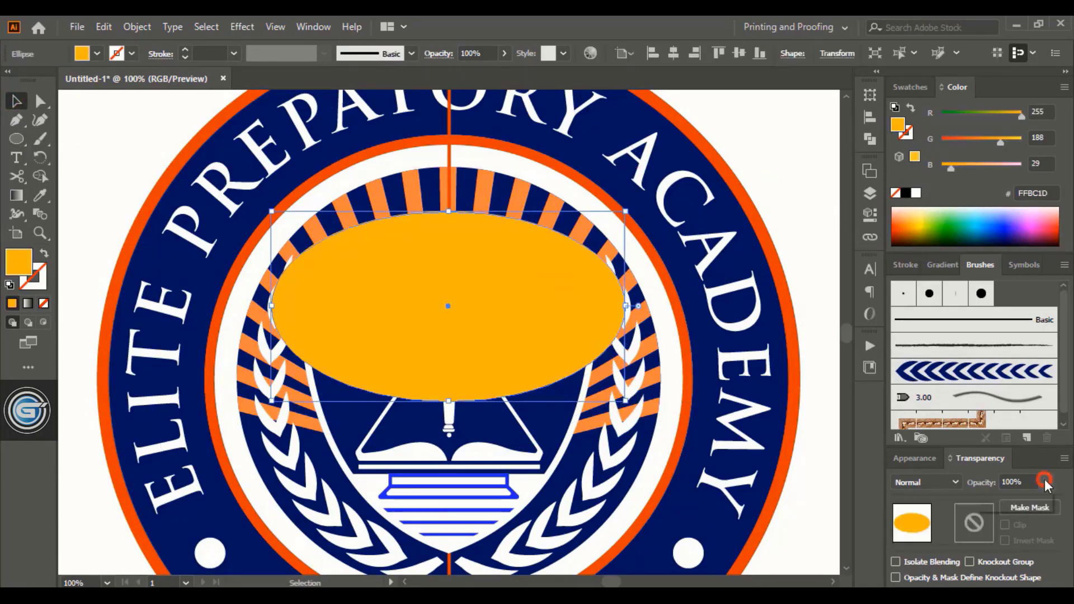
left_click_drag(1018, 507, 1015, 507)
left_click(793, 190)
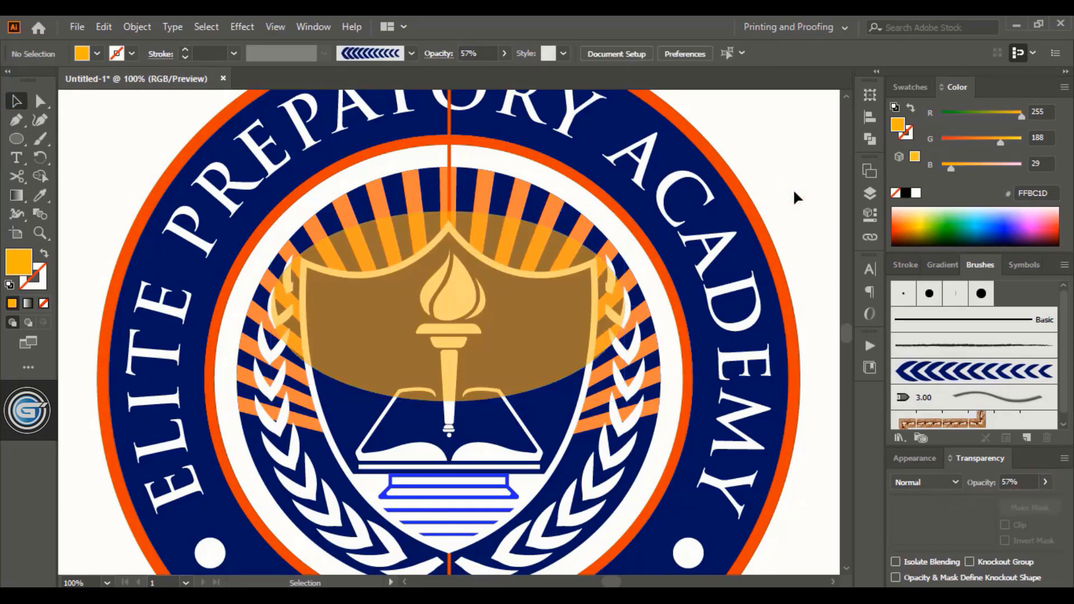
- Shift the ellipse up slightly and stretch it taller so it reaches above the inner orange ring
left_click(564, 331)
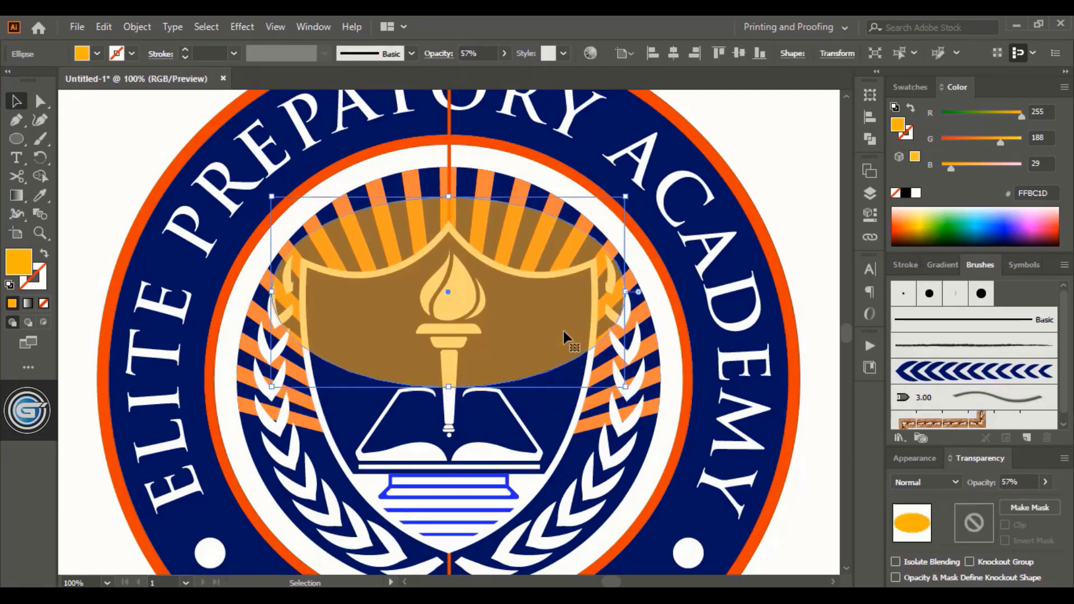
scroll(562, 328, "up", 3)
left_click_drag(450, 253, 450, 161)
left_click(786, 278)
- Remove the part of the ellipse outside the shield with Shape Builder
left_click(572, 277)
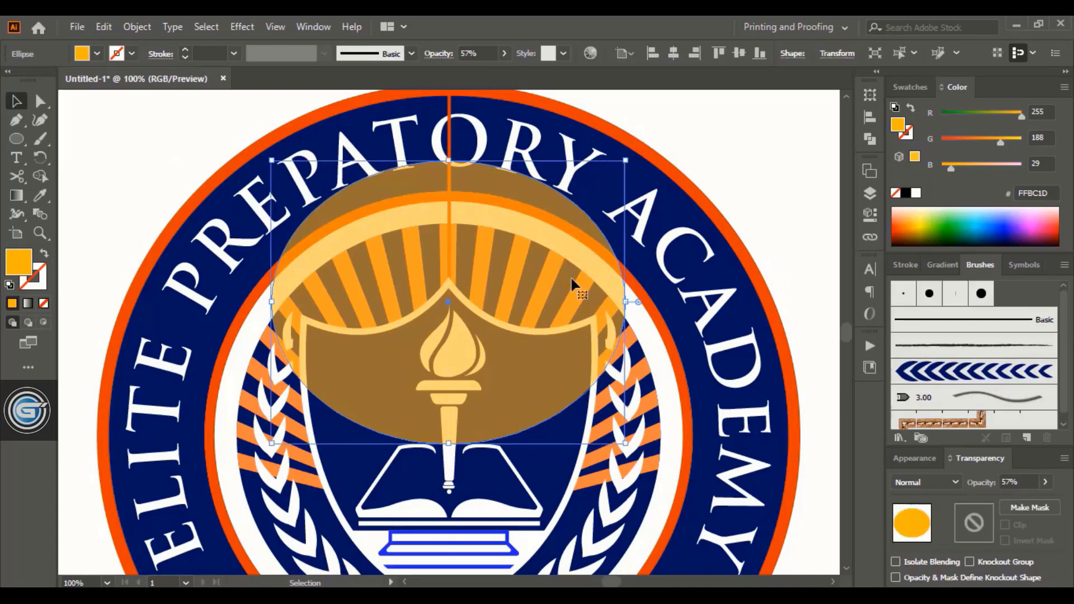
left_click(563, 428, "shift")
left_click(43, 178)
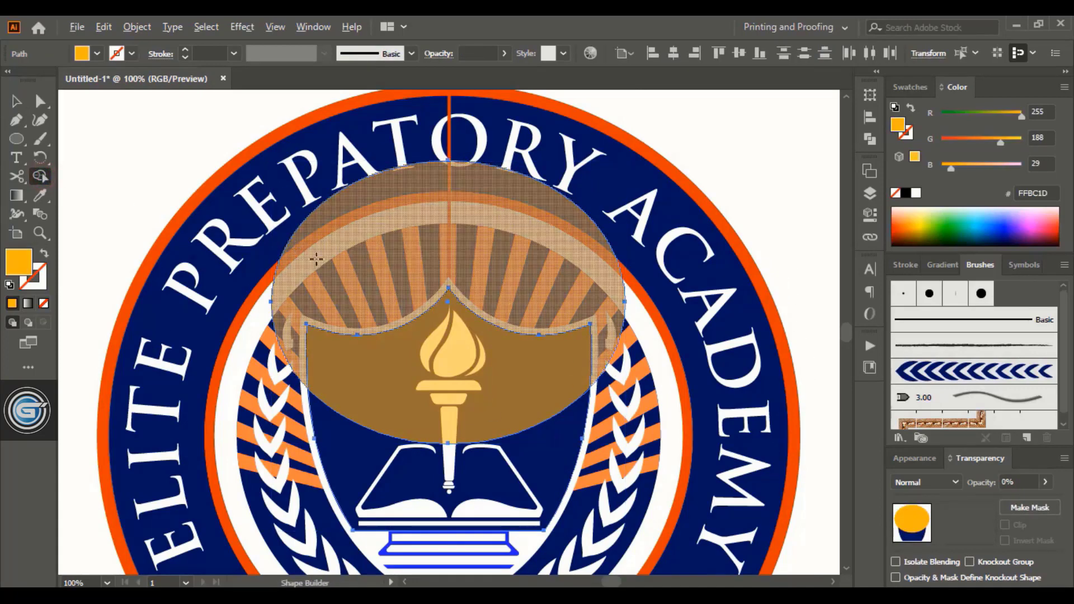
left_click(316, 257, "alt")
- Set the opacity of the yellow-orange shape inside the shield to 96%
key("v")
left_click(359, 374)
left_click(1044, 482)
left_click_drag(1024, 502, 1039, 505)
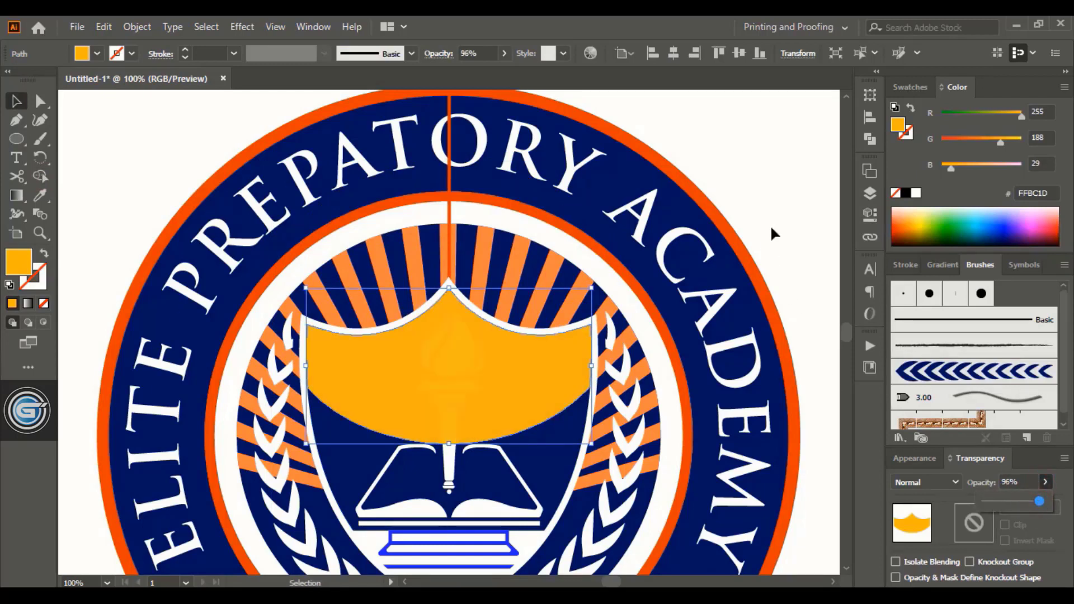
left_click(774, 209)
- Lock the yellow-orange shape inside the shield
left_click(530, 363)
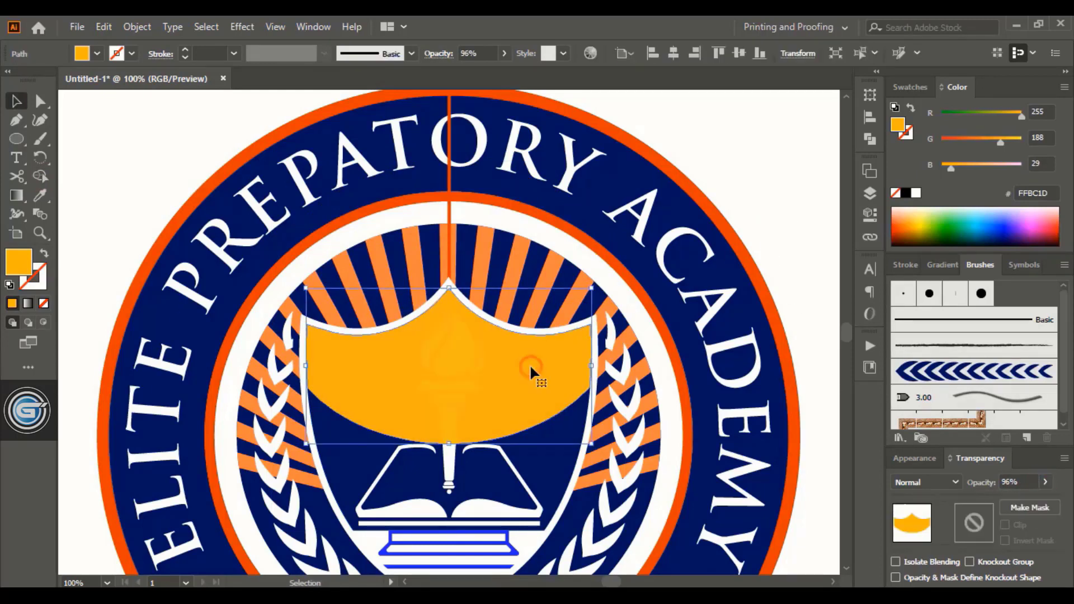
left_click(135, 27)
mouse_move(240, 132)
left_click(417, 132)
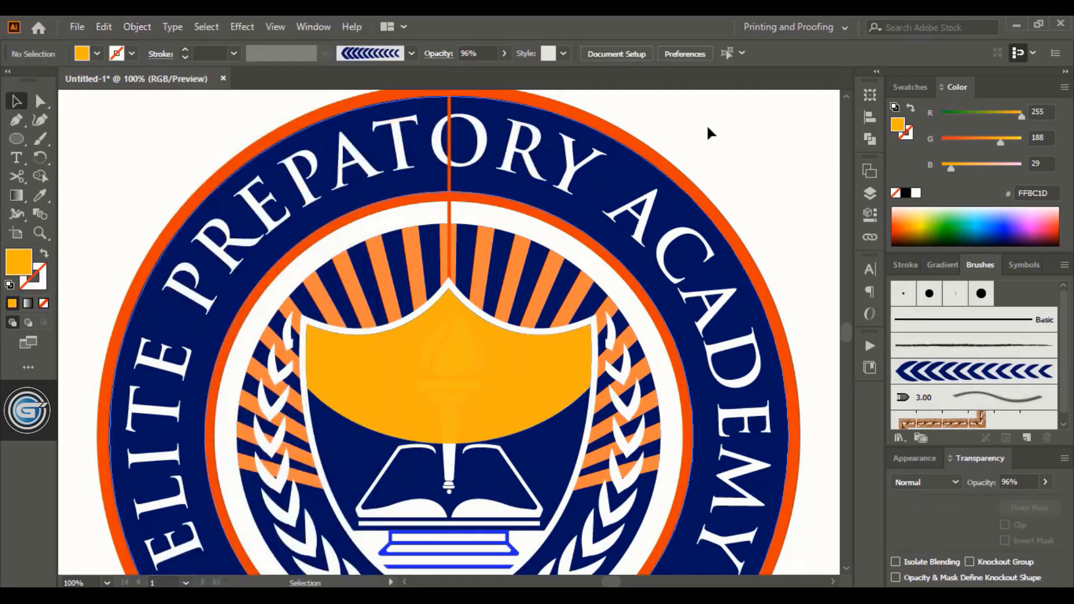
- Select all the flame and handle parts of the torch and bring them to the front
left_click(456, 368)
left_click(453, 399, "shift")
left_click(449, 429, "shift")
left_click(449, 385, "shift")
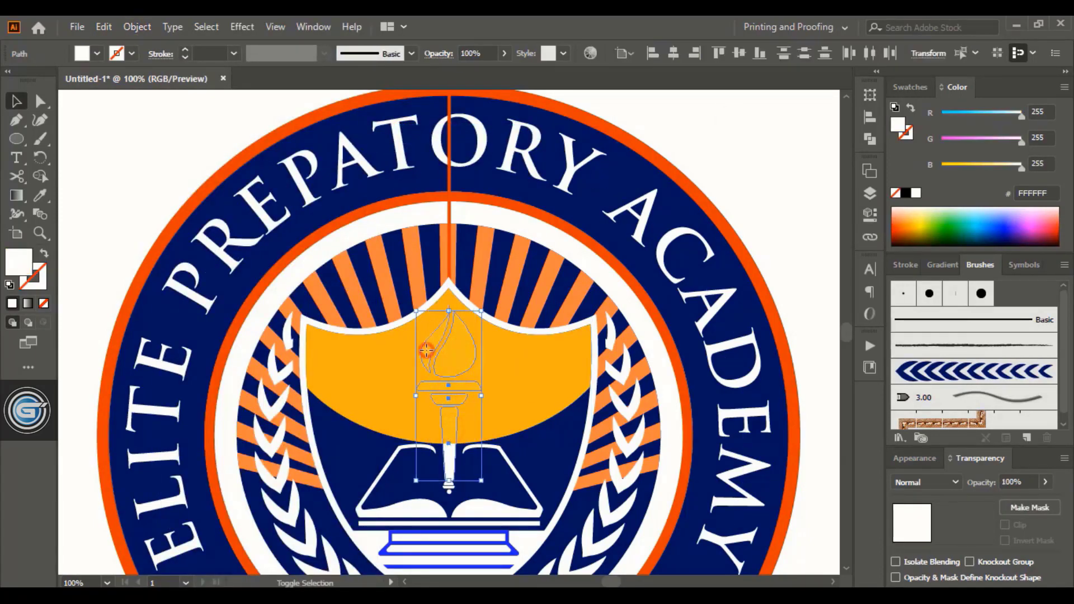
right_click(474, 367)
mouse_move(560, 287)
left_click(664, 287)
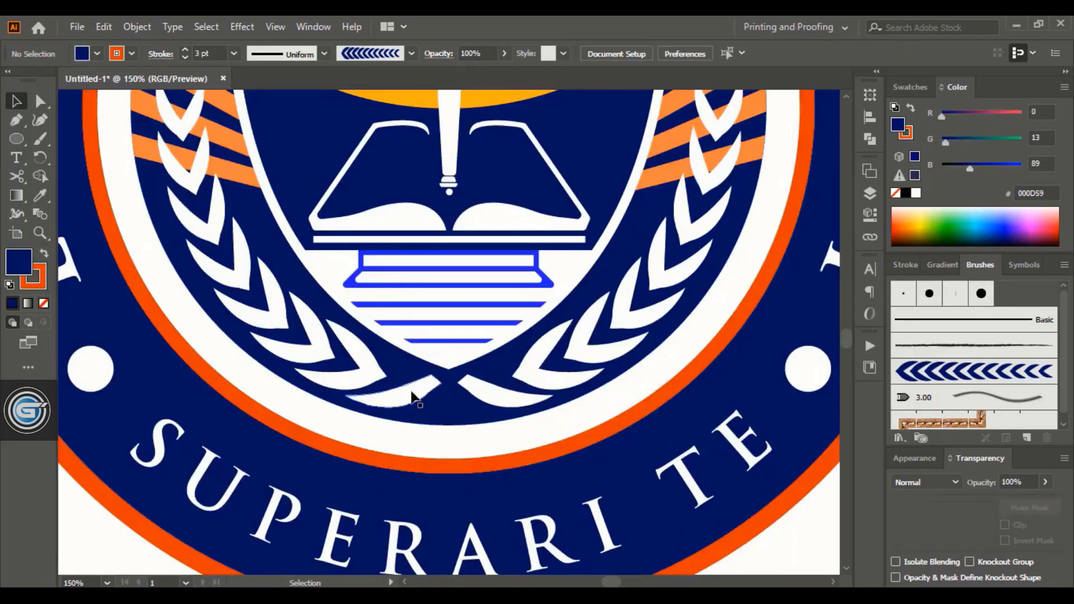
- Delete the lowest leaf from both the left and right laurel branches
left_click(412, 395)
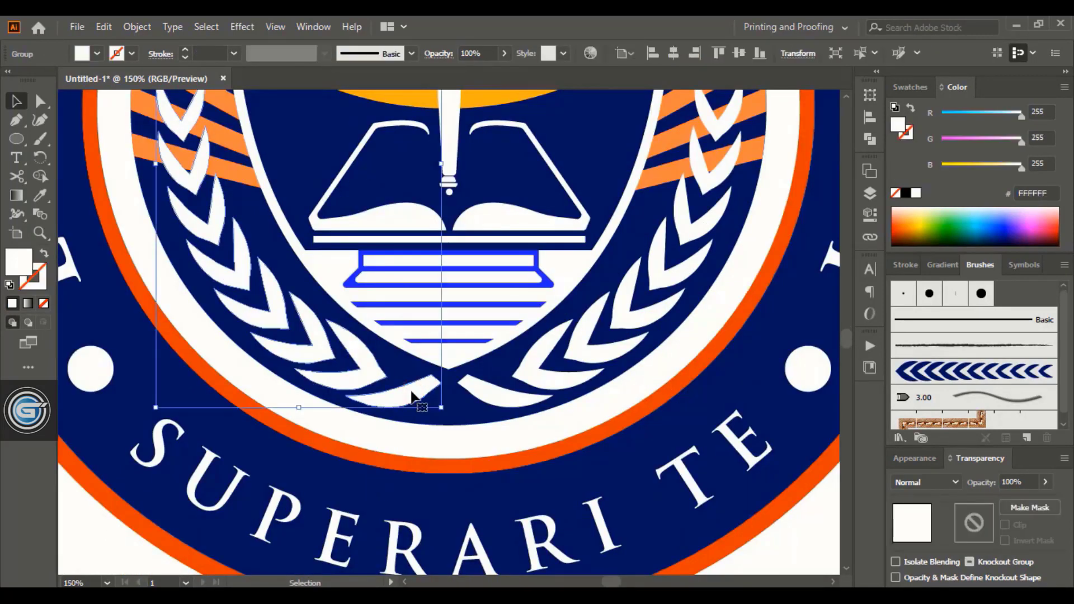
double_click(411, 393)
left_click(411, 393)
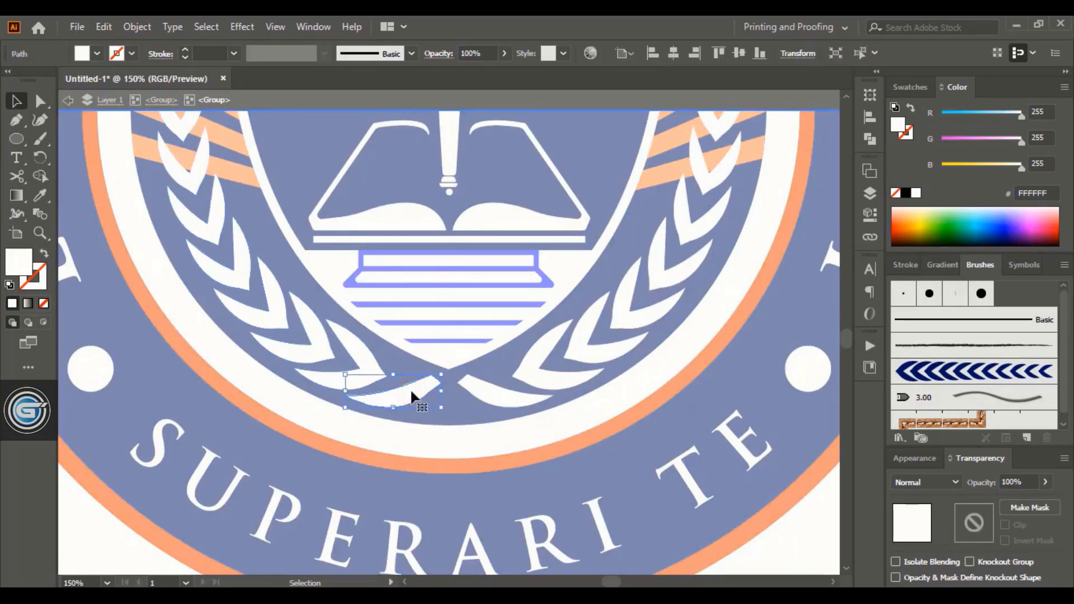
key("Delete")
double_click(480, 394)
left_click(482, 394)
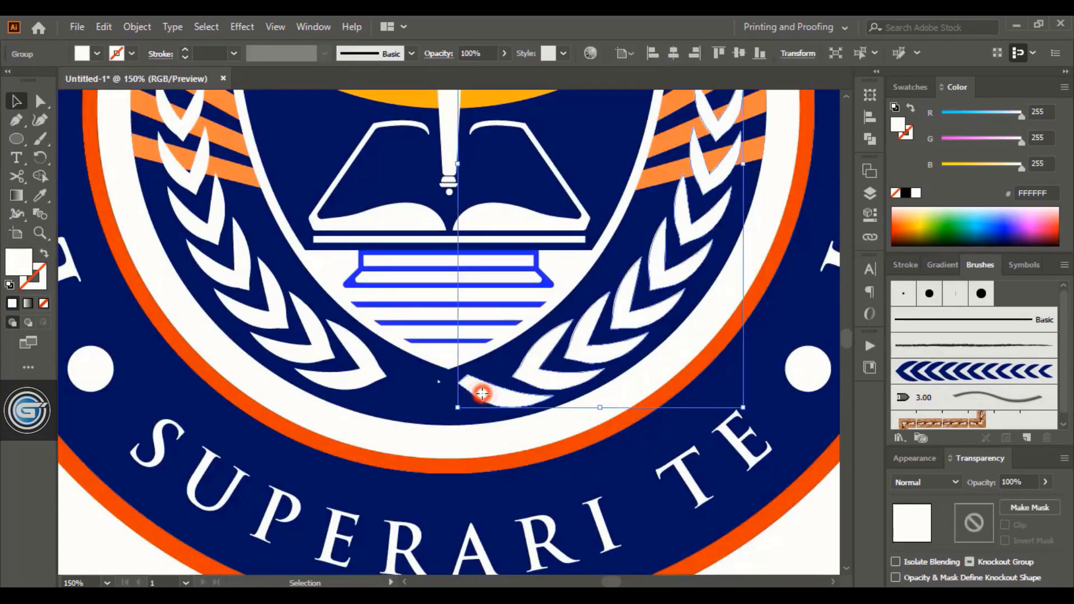
double_click(484, 393)
left_click(479, 386)
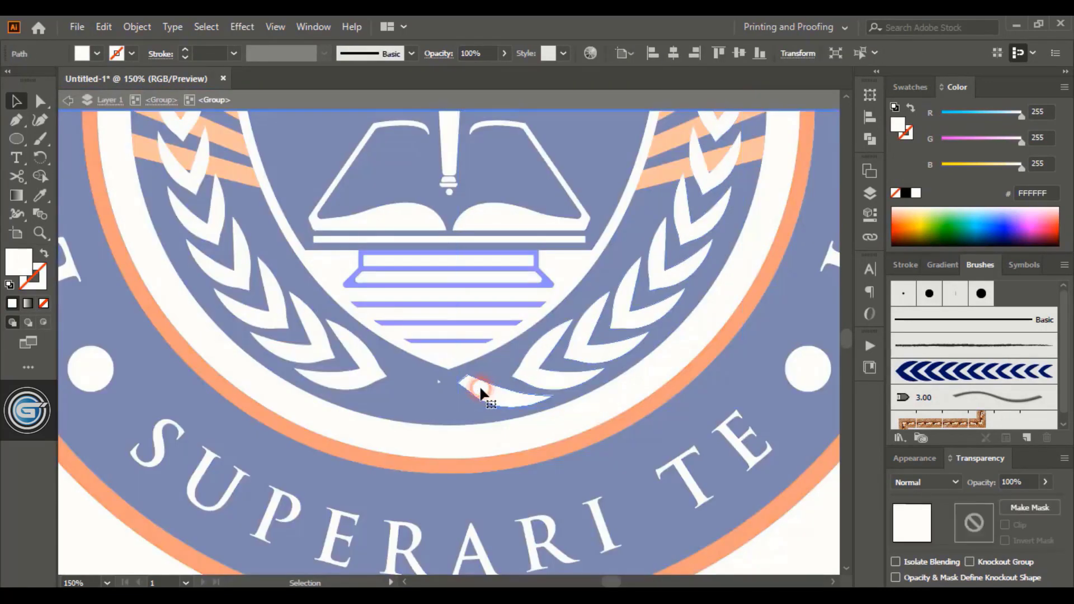
key("Delete")
key("Escape")
- Draw a small slanted white stem with the Pen tool at the base of the left laurel branch
key("p")
left_click_drag(416, 368, 386, 411)
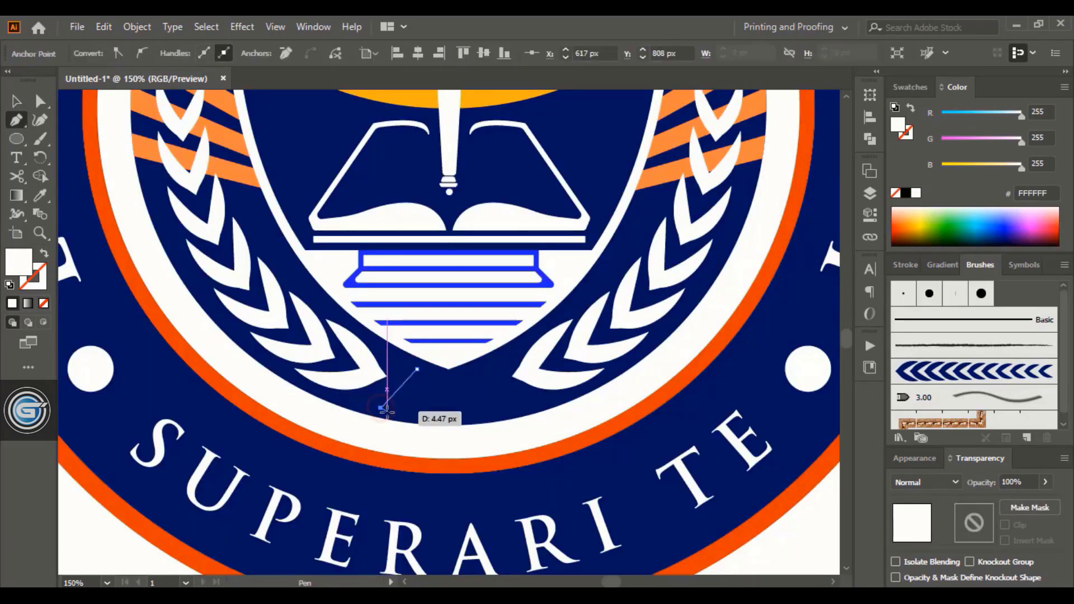
left_click(397, 411)
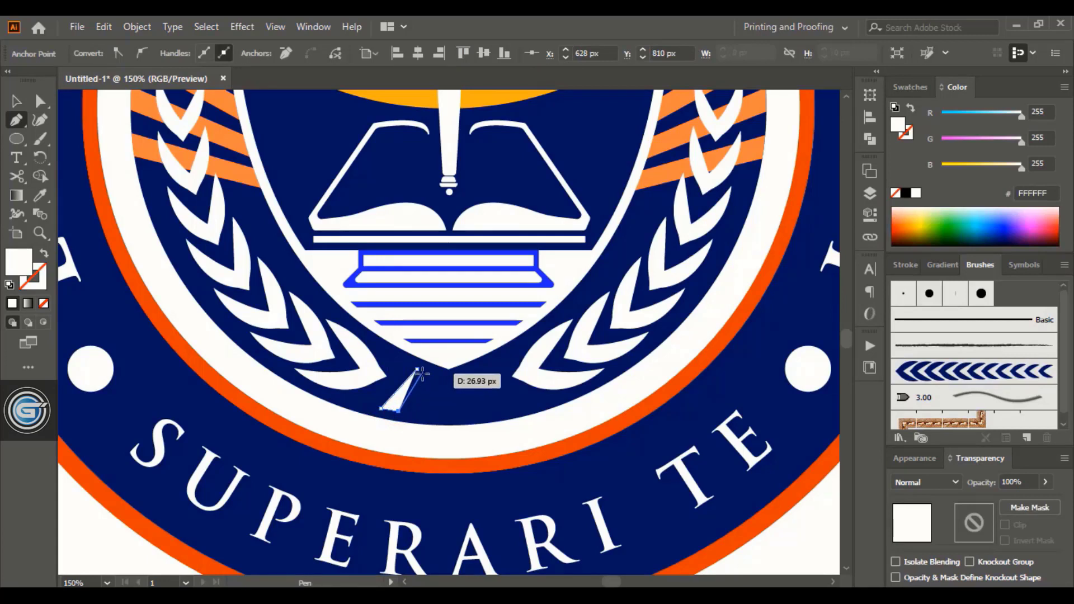
left_click(423, 371)
left_click(417, 370)
- Adjust the stem's corner anchors to refine its shape
key("a")
left_click(408, 423)
left_click_drag(385, 408, 389, 407)
left_click(420, 369)
- Reflect a copy of the stem to the right laurel branch about the shield's bottom point
key("v")
left_click(404, 398)
left_click_drag(41, 157, 95, 196)
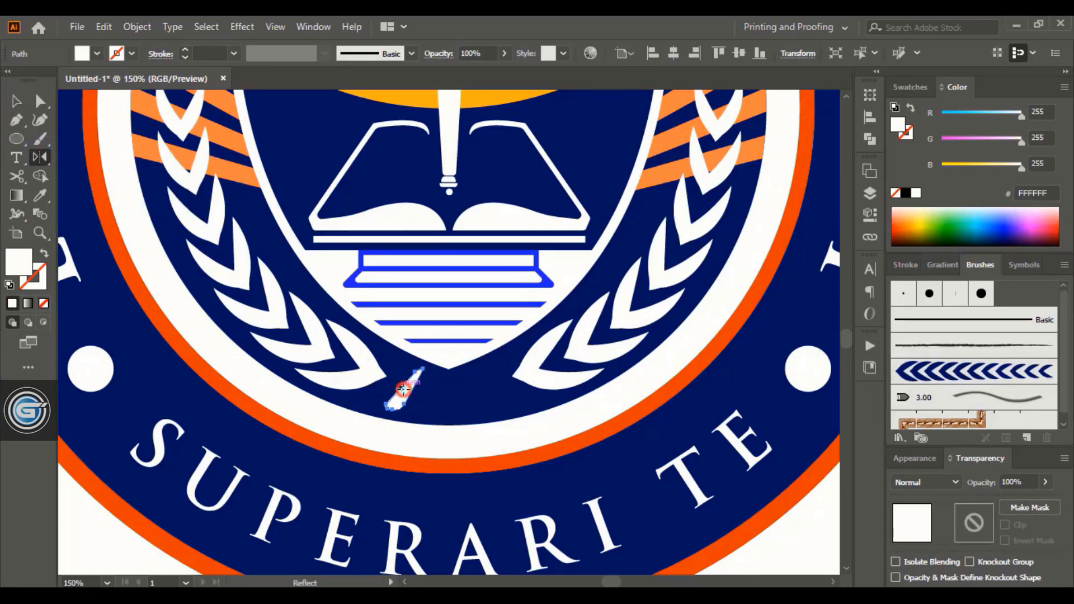
left_click(448, 369, "alt")
left_click(649, 407)
key("v")
- Fill the emblem's outer ring with a linear gradient and set its first stop to brown
key("ctrl+minus")
key("ctrl+minus")
key("ctrl+minus")
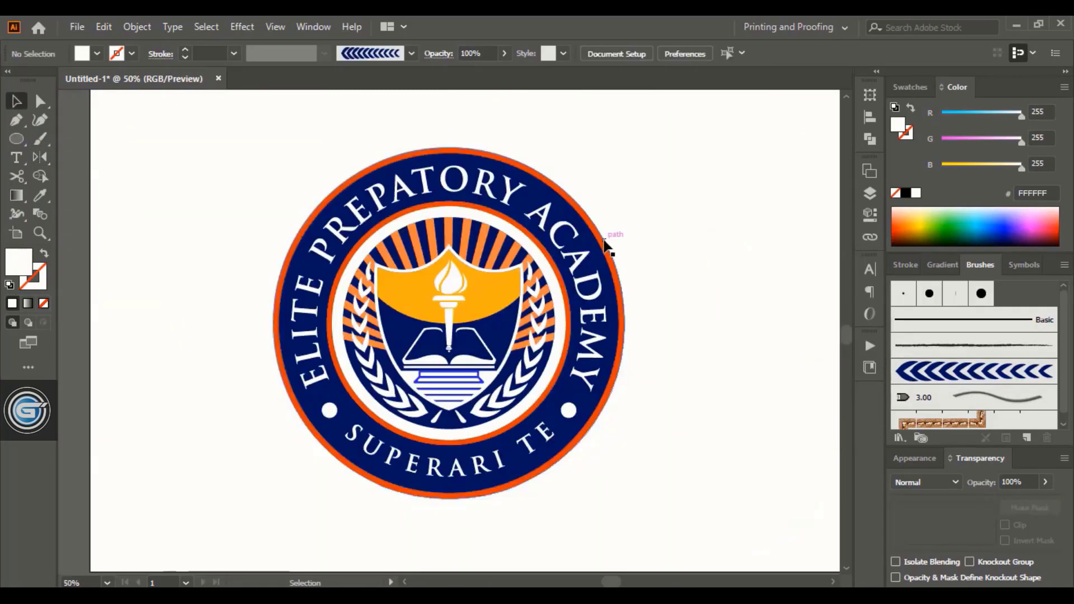
left_click(604, 242)
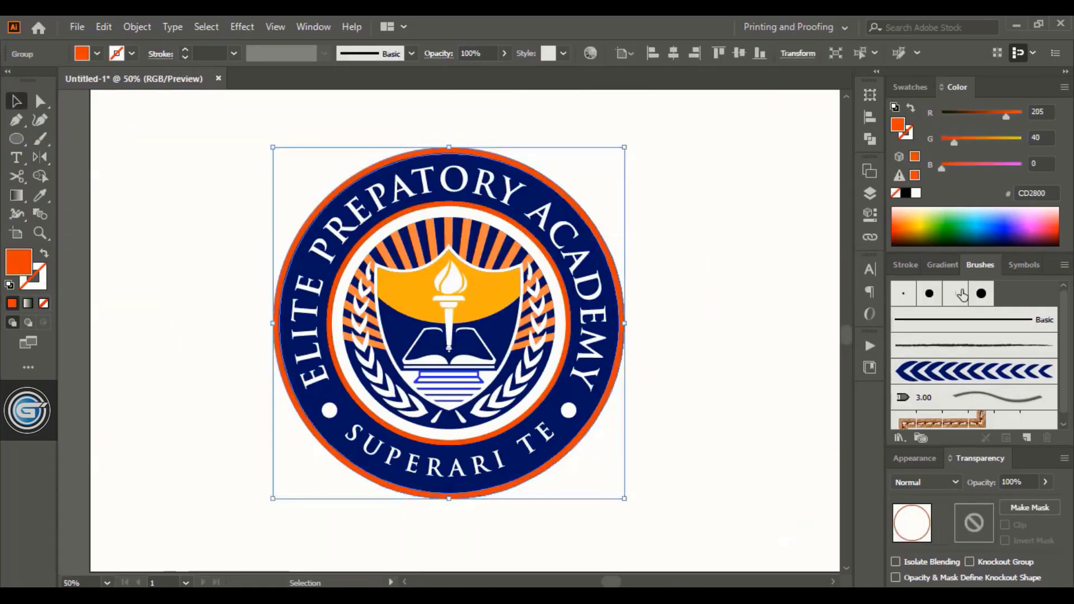
left_click(941, 264)
left_click(965, 382)
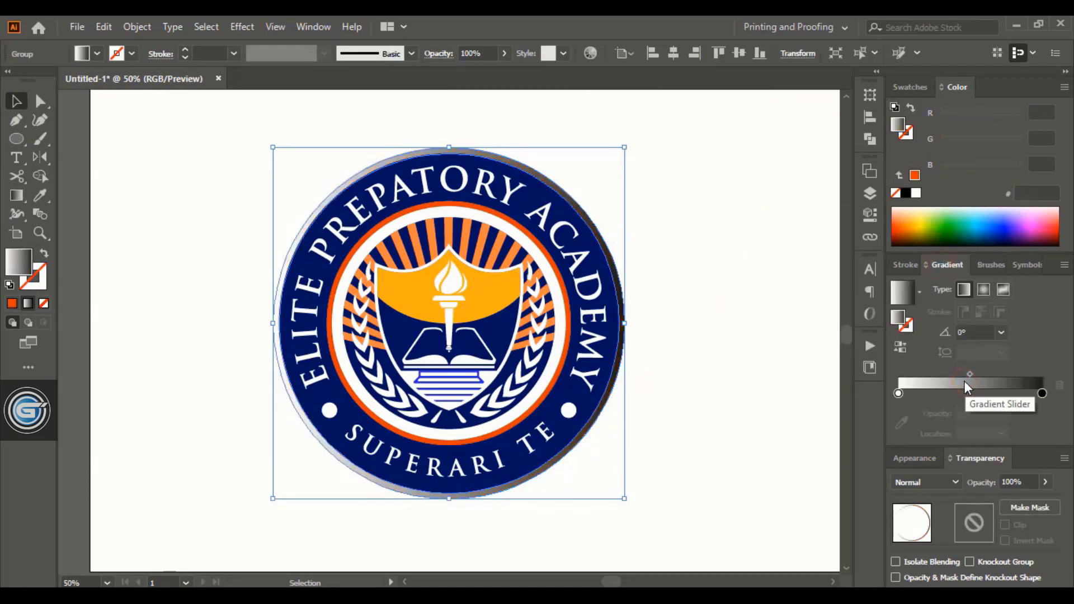
double_click(899, 394)
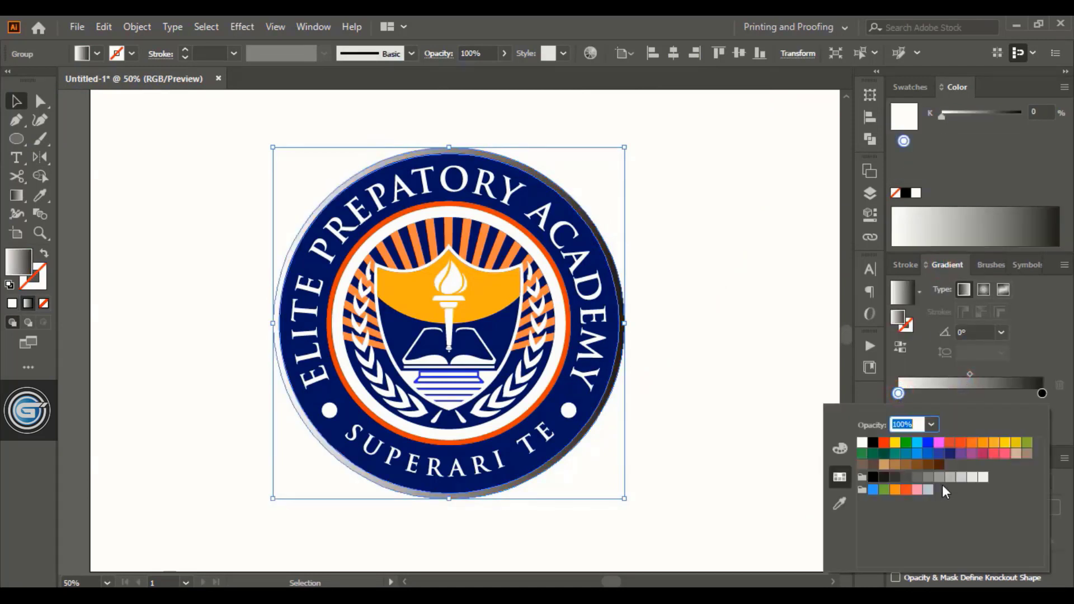
left_click(916, 464)
- Add a middle gradient stop in light brown A67C52 and set the end stop to brown 754C24
left_click(968, 395)
double_click(967, 394)
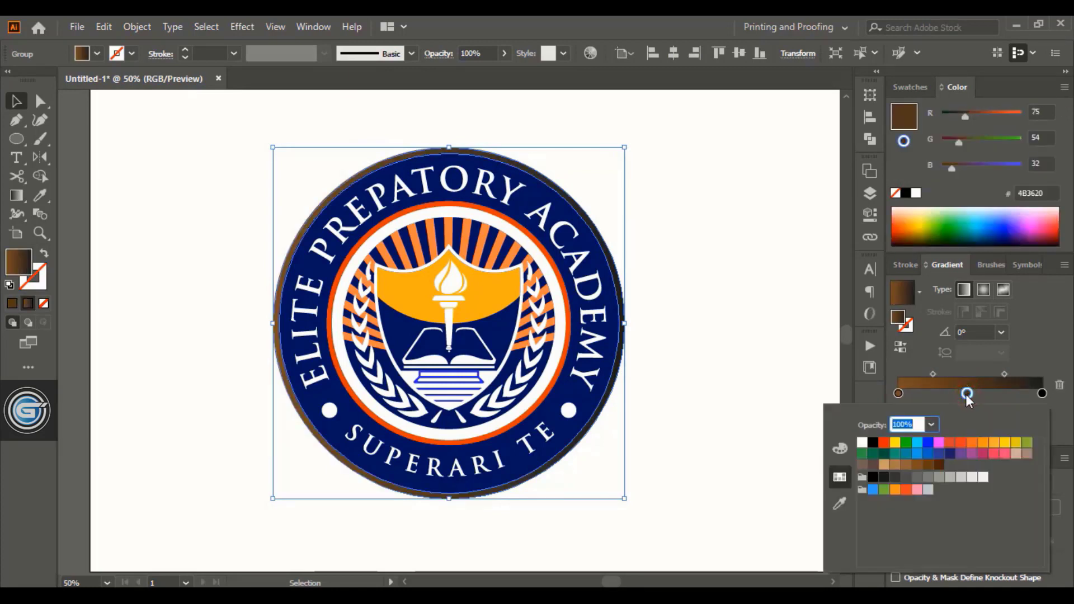
left_click(895, 464)
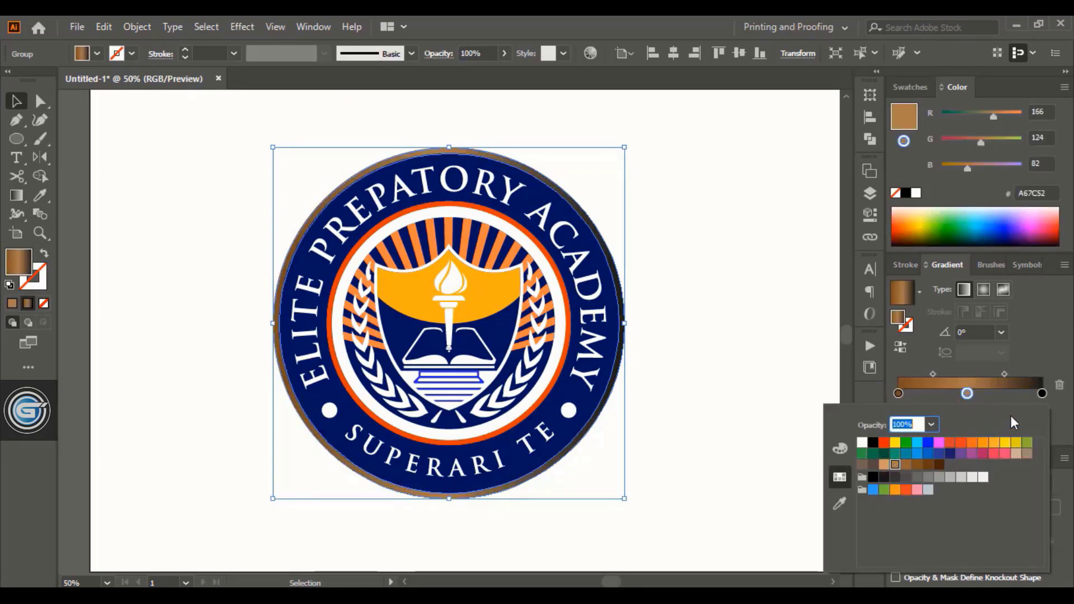
double_click(1042, 394)
left_click(897, 464)
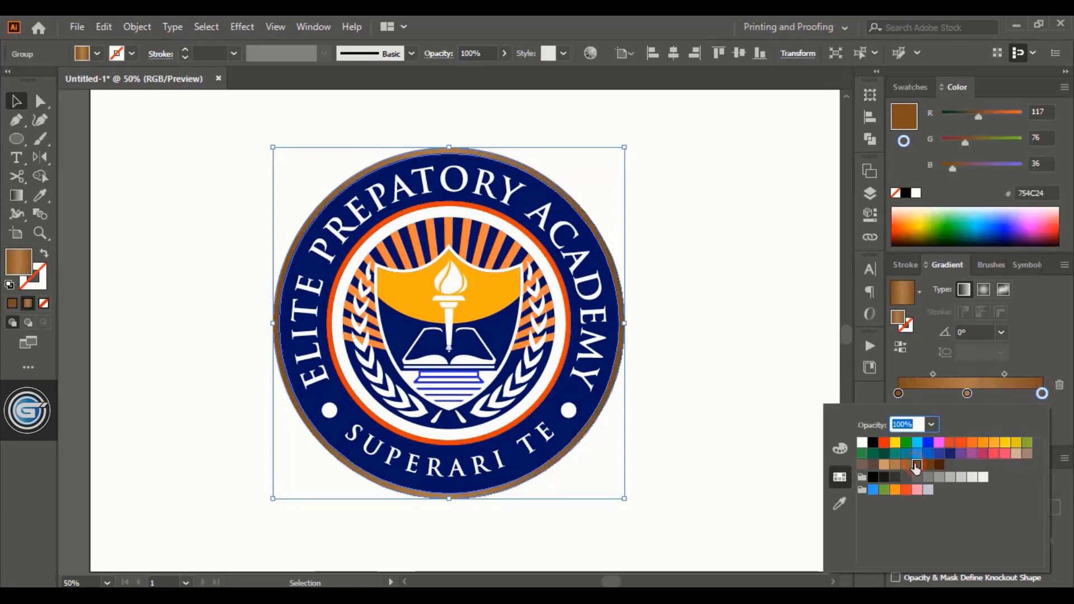
- Recolour the outer ring's gradient in gold and reposition its stops so the brown band sits near the end
left_click(884, 465)
left_click(994, 442)
left_click_drag(967, 393, 1007, 393)
left_click_drag(1043, 393, 918, 393)
- Fill the thin ring around the central white band with the same gold-brown gradient
left_click(499, 222)
left_click(28, 303)
left_click(204, 244)
- Adjust the RGB values of the lettering ring's navy fill to a slightly different dark blue
left_click(307, 265)
left_click_drag(947, 143, 968, 168)
left_click(727, 246)
- Fill the navy circle behind the shield with a blue swatch and tune its colour to 0A4E9B
left_click(356, 371)
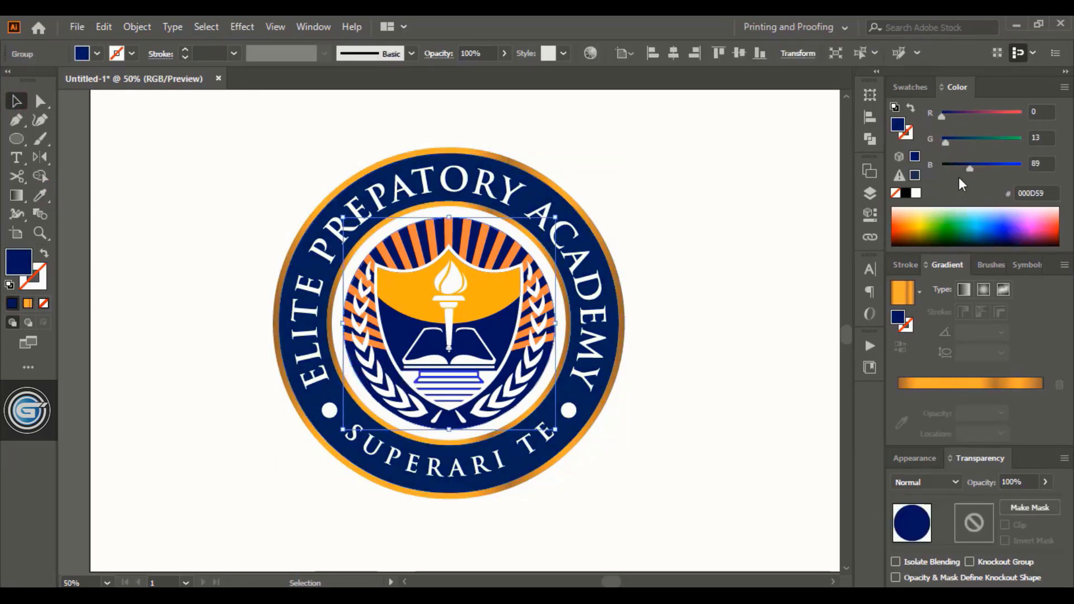
left_click(924, 89)
left_click(997, 150)
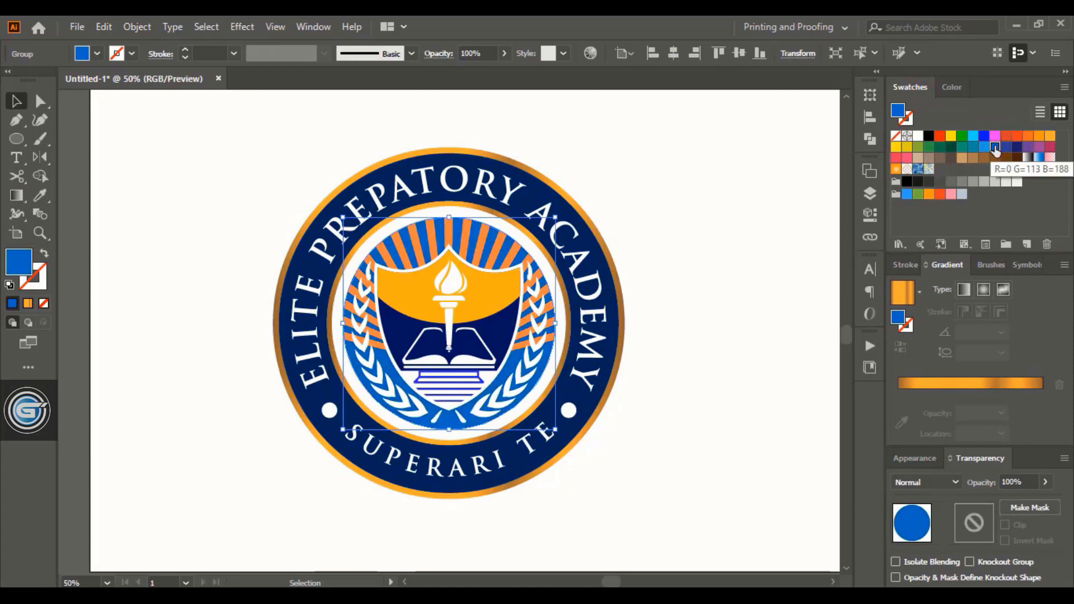
left_click(953, 87)
left_click_drag(1000, 168, 1007, 168)
- Fill the sunburst with the blue linear gradient, remove its extra darker stop and move the middle stop to 52.46%
left_click(500, 245)
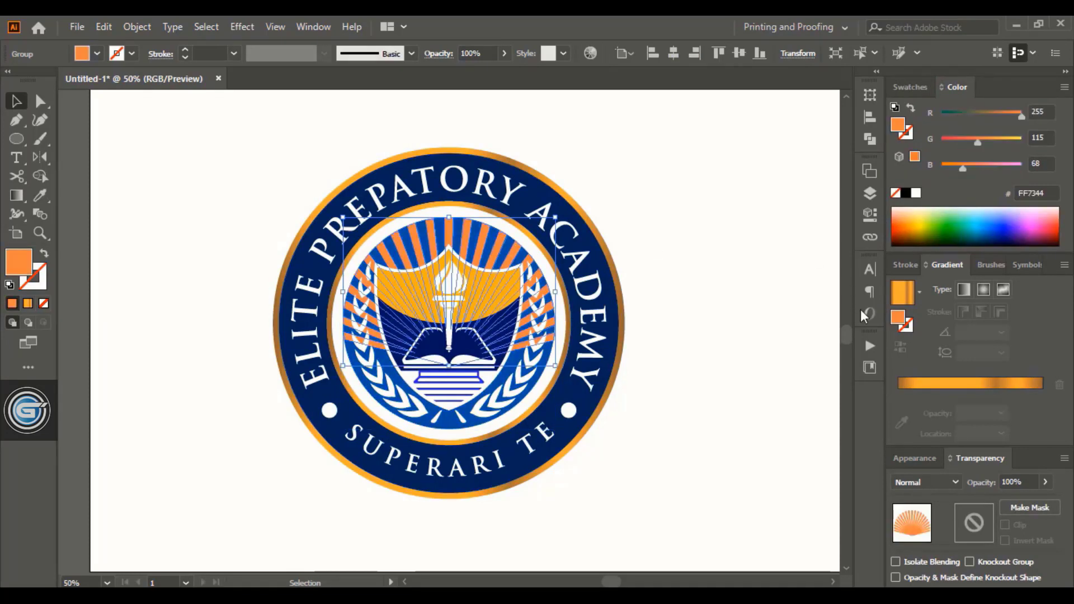
left_click(918, 296)
left_click(794, 317)
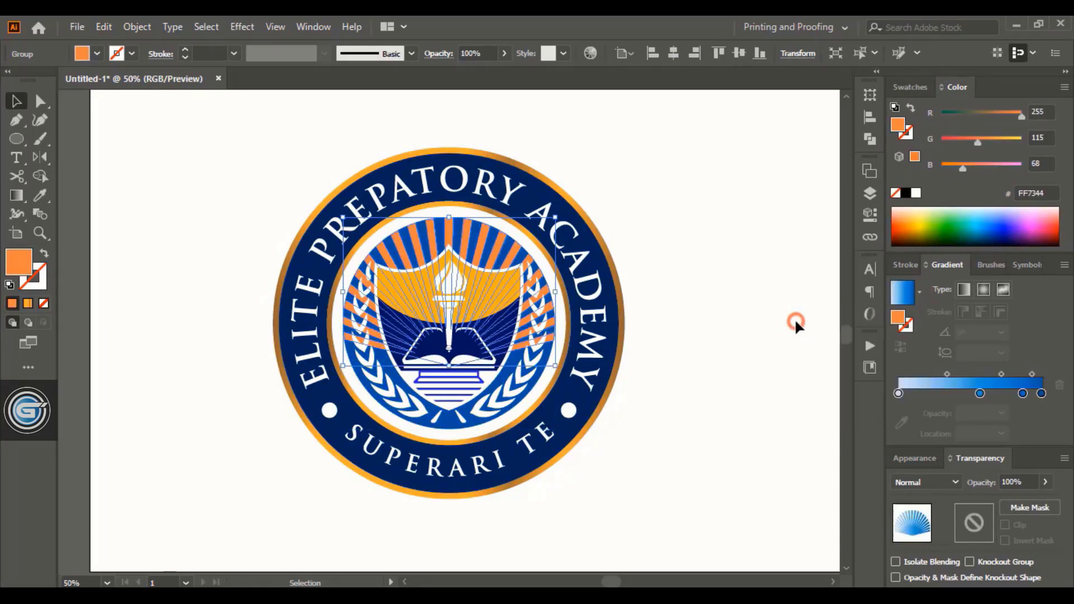
left_click_drag(1022, 394, 1015, 428)
left_click_drag(980, 394, 974, 394)
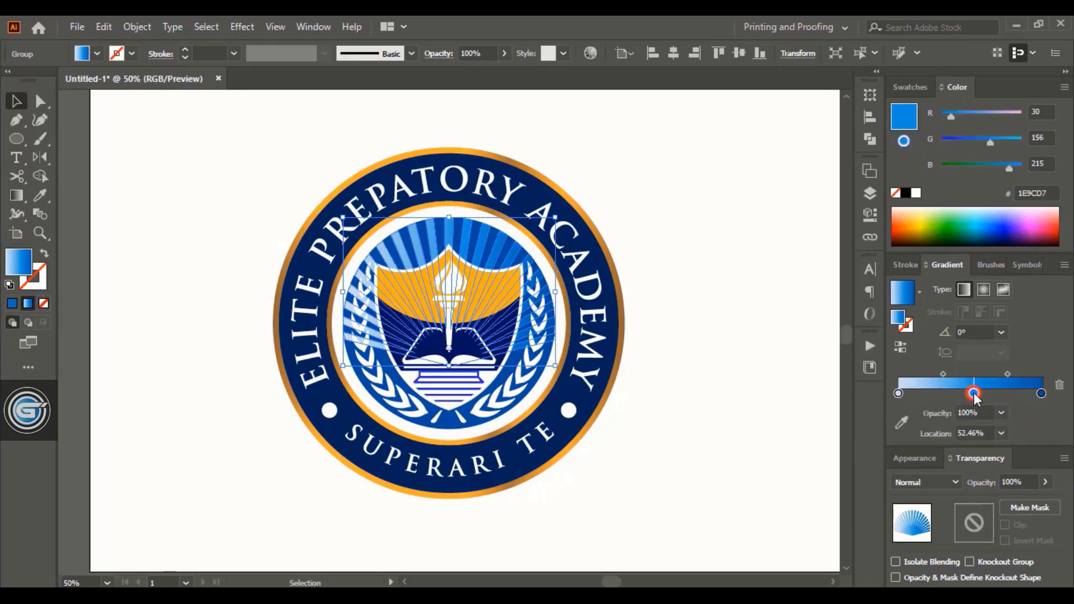
- Set the sunburst gradient's first stop to blue 0071BC with 10% opacity
double_click(898, 393)
left_click(928, 453)
double_click(898, 393)
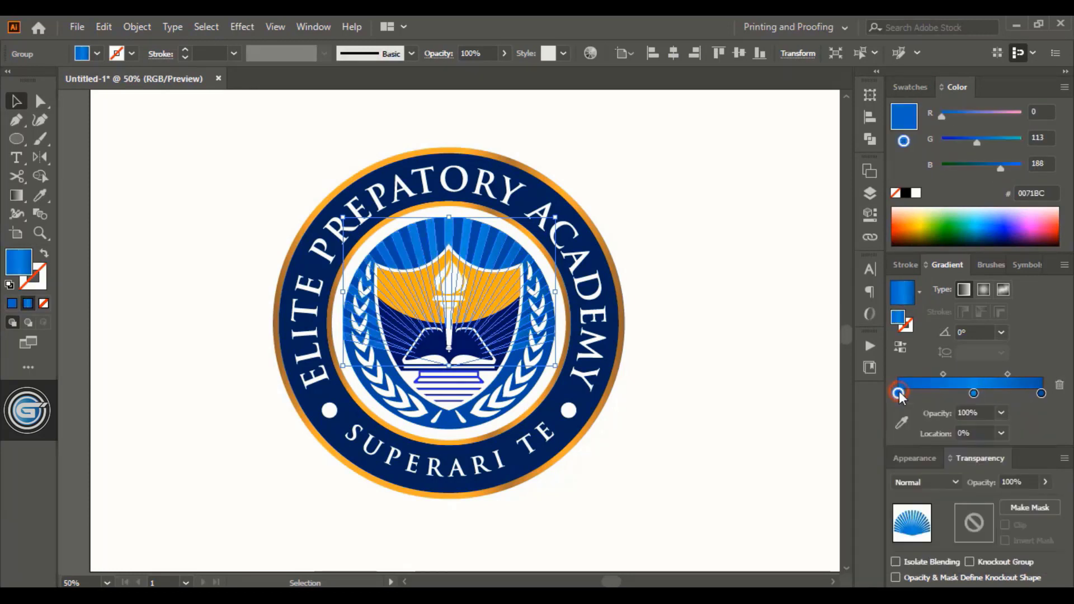
left_click(932, 425)
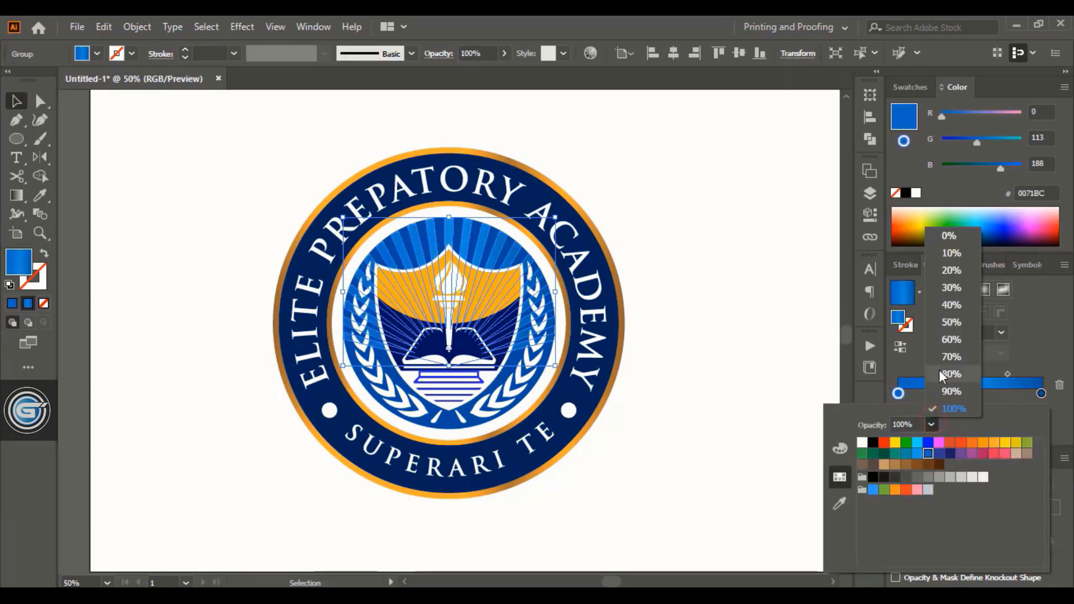
left_click(950, 253)
left_click(708, 308)
left_click(674, 260)
- Redirect the sunburst's gradient with the Gradient tool so it runs upward across the rays at about 91.7°
left_click(480, 251)
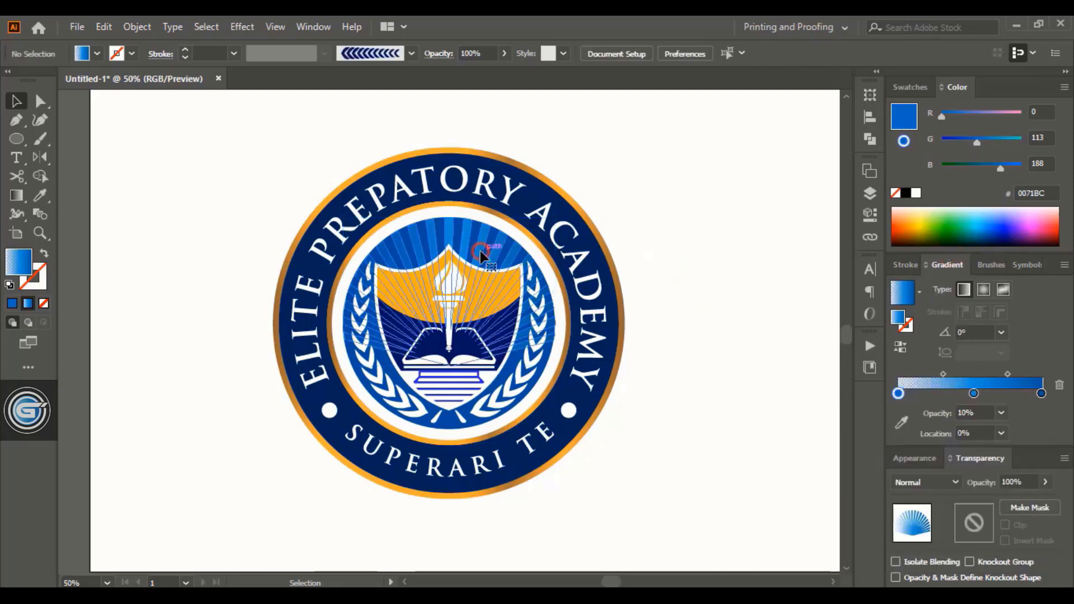
left_click(16, 195)
left_click_drag(457, 219, 449, 351)
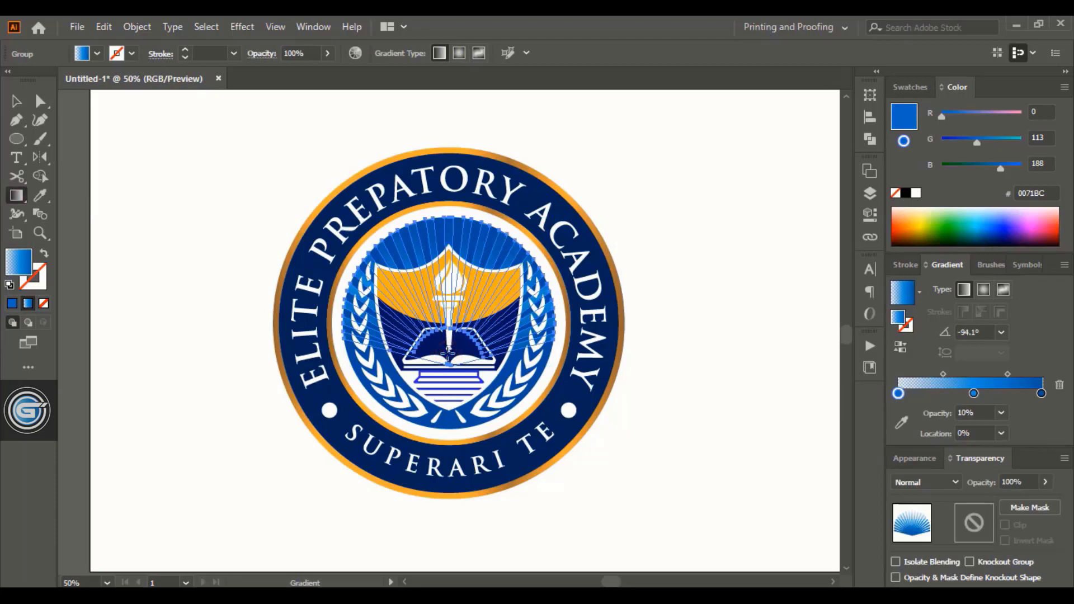
left_click_drag(443, 244, 444, 221)
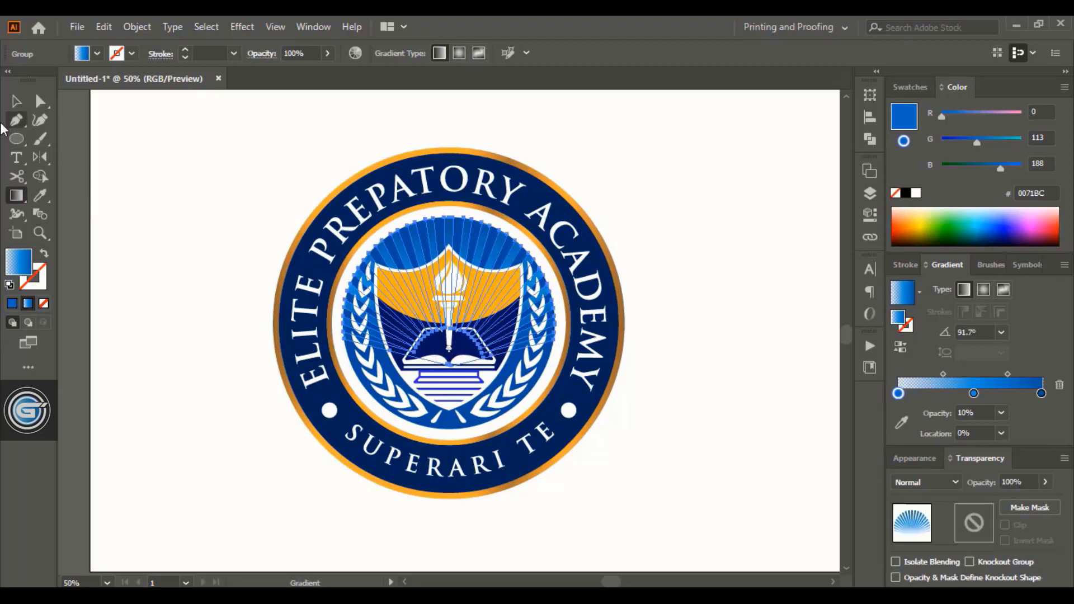
left_click(16, 100)
left_click(187, 268)
- Copy the sunburst's blue gradient onto the shield's upper orange section with the Eyedropper
left_click(414, 305)
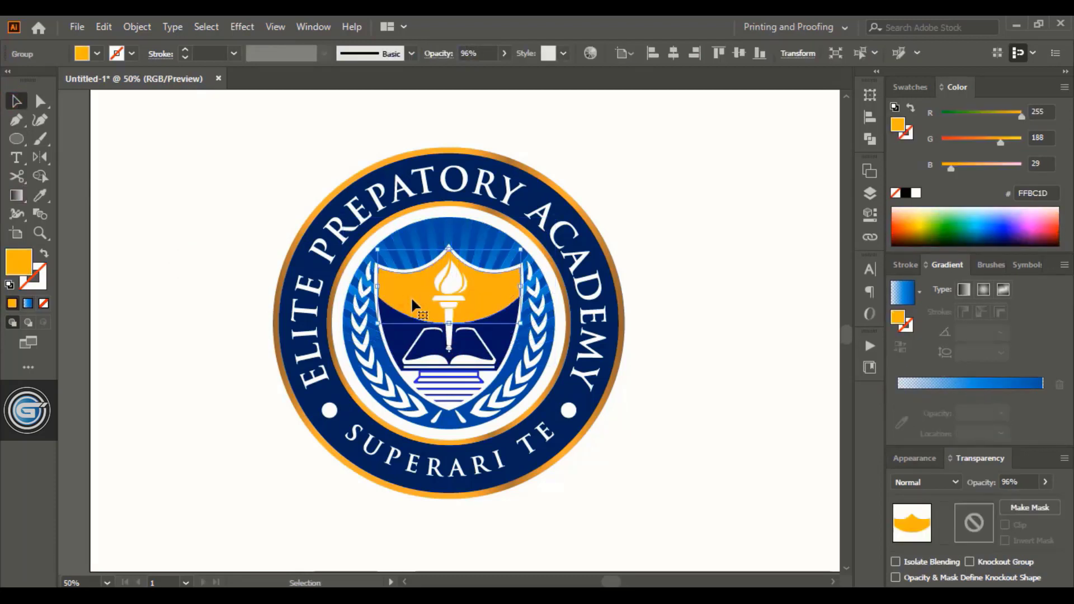
left_click(40, 195)
left_click(430, 240)
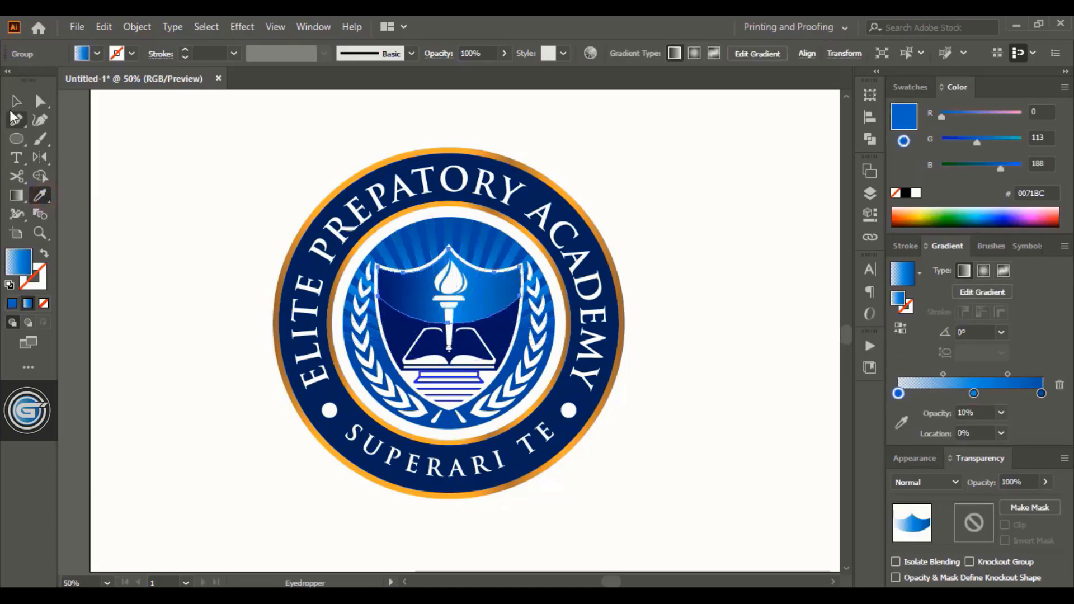
left_click(15, 101)
left_click(231, 292)
- Recolour the shield's navy background with the blue of the circle behind it using the Eyedropper
left_click(393, 331)
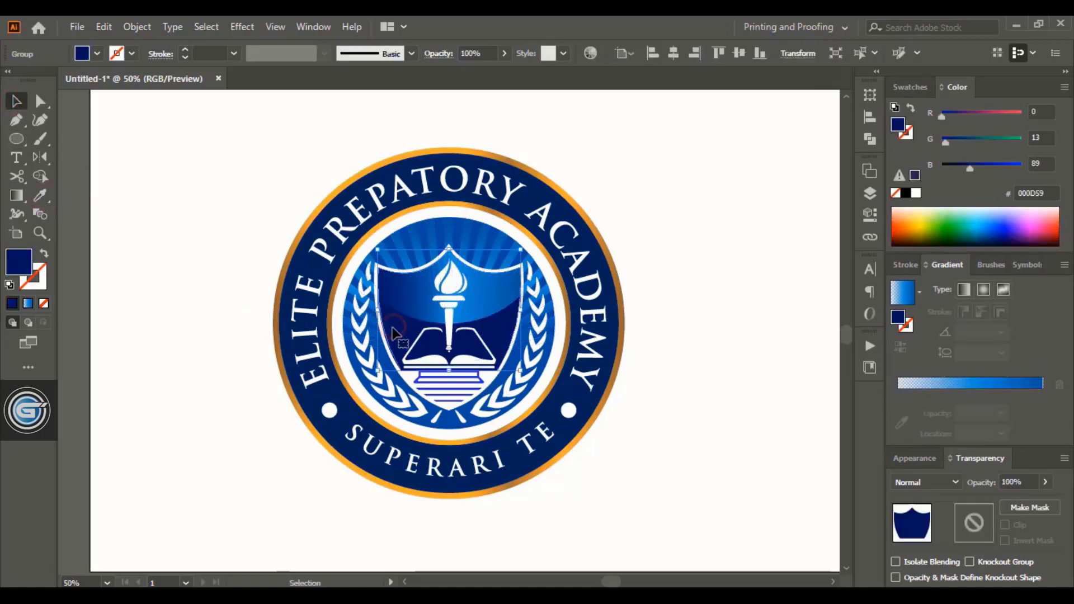
left_click(40, 195)
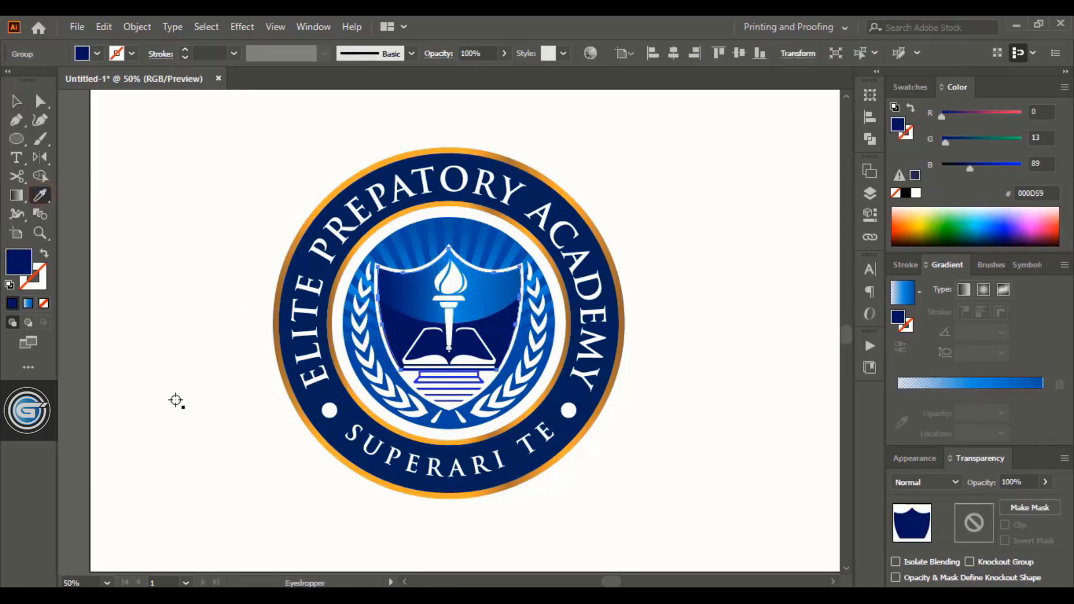
left_click(349, 364)
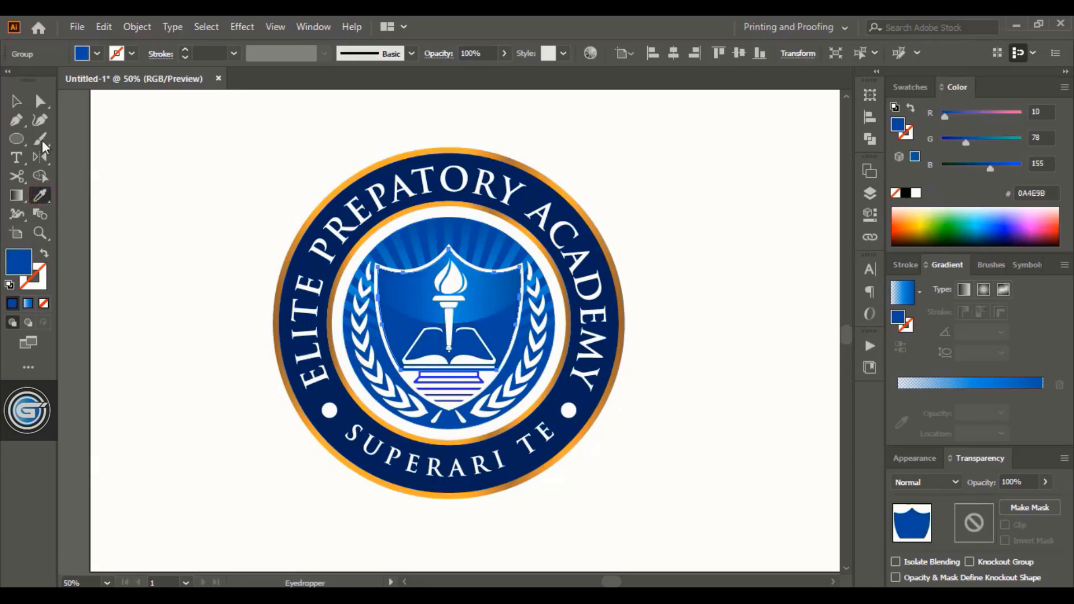
left_click(16, 101)
left_click(187, 299)
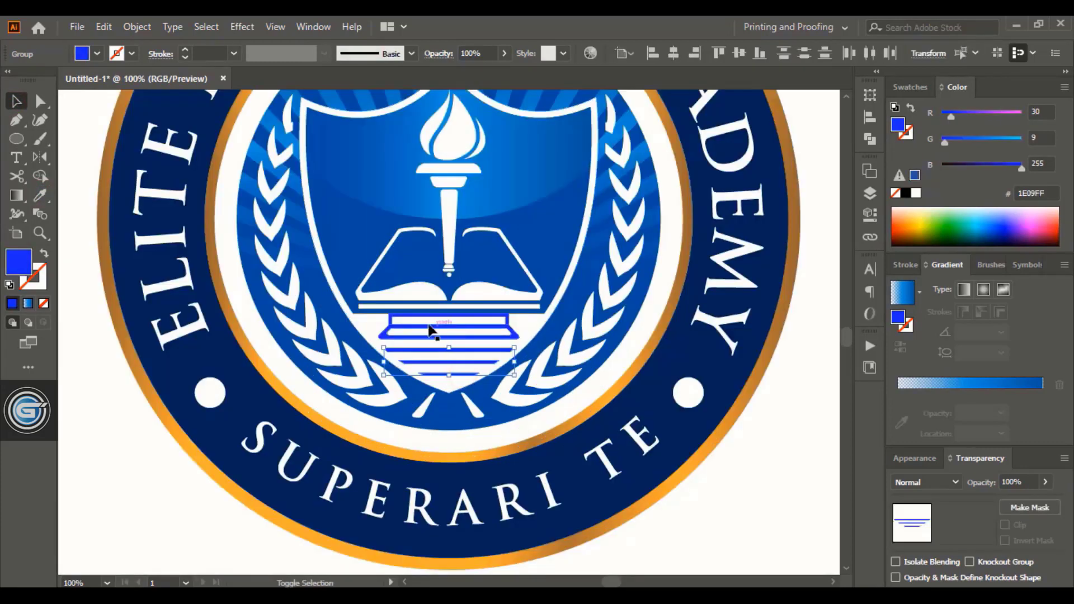
- Unite the blue line shapes beneath the open book and recolour them with the sampled emblem blue
left_click(392, 320, "shift")
left_click(392, 323, "shift")
left_click(869, 138)
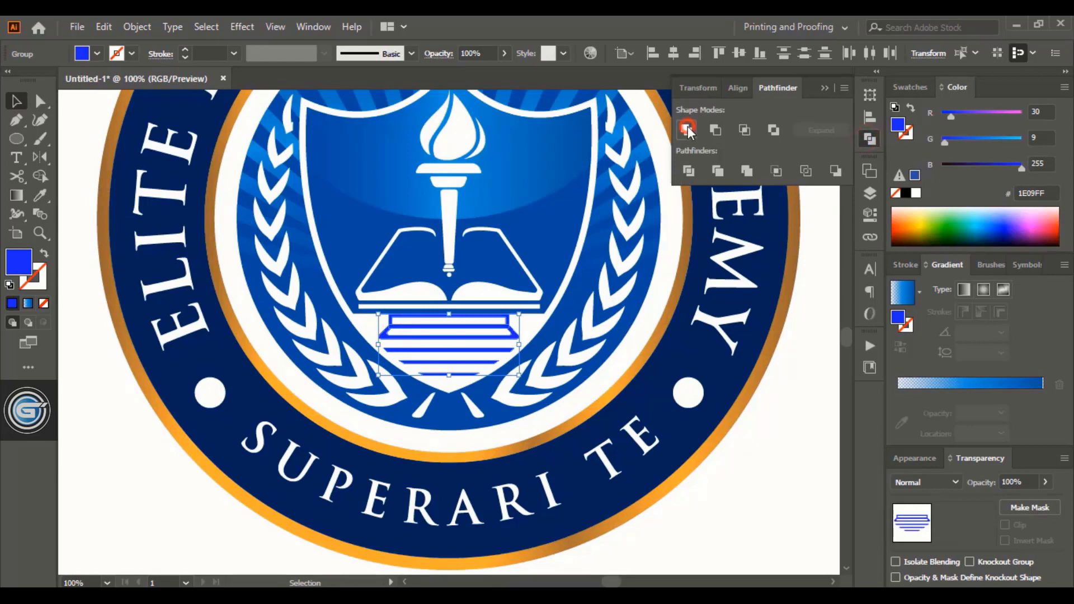
left_click(687, 130)
left_click(40, 196)
left_click(347, 278)
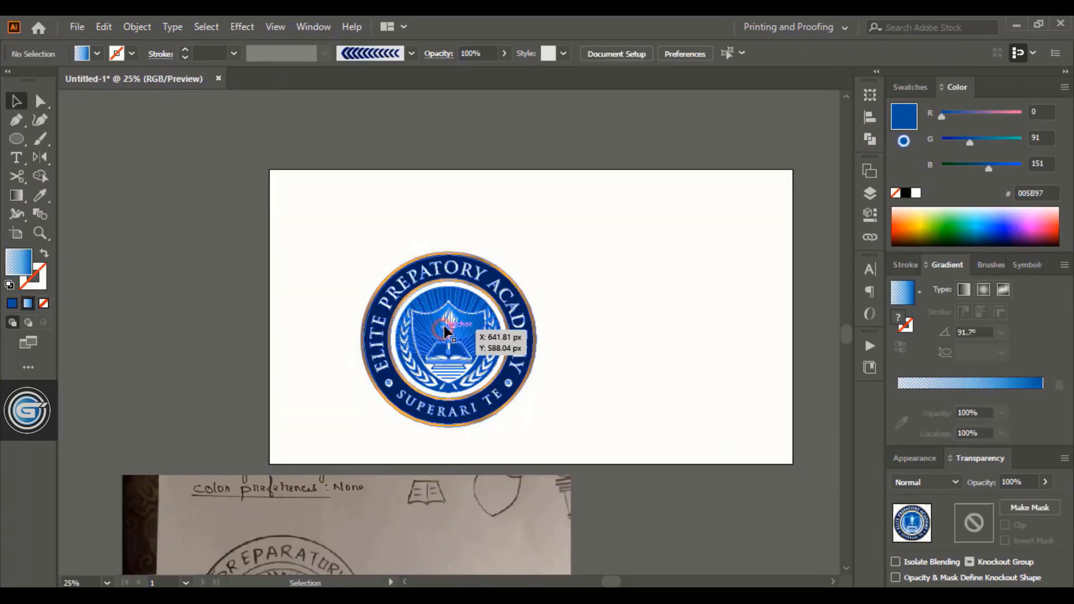
- Centre the whole emblem on the artboard horizontally and vertically and enlarge it
left_click(466, 323)
left_click(671, 54)
left_click(739, 53)
left_click_drag(620, 316, 649, 323)
left_click(688, 294)
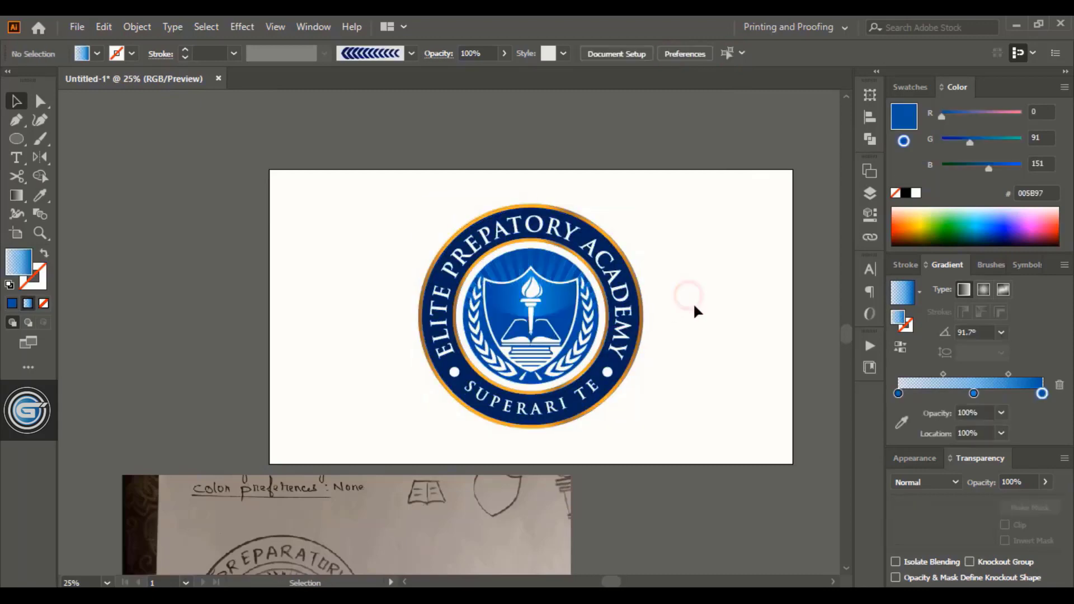
- Move the hand-drawn sketch photo beside the finished emblem for comparison
mouse_move(456, 561)
left_mouse_down()
mouse_move(230, 273)
mouse_move(266, 270)
mouse_move(305, 298)
mouse_move(834, 324)
mouse_move(228, 291)
mouse_move(218, 330)
left_mouse_up()
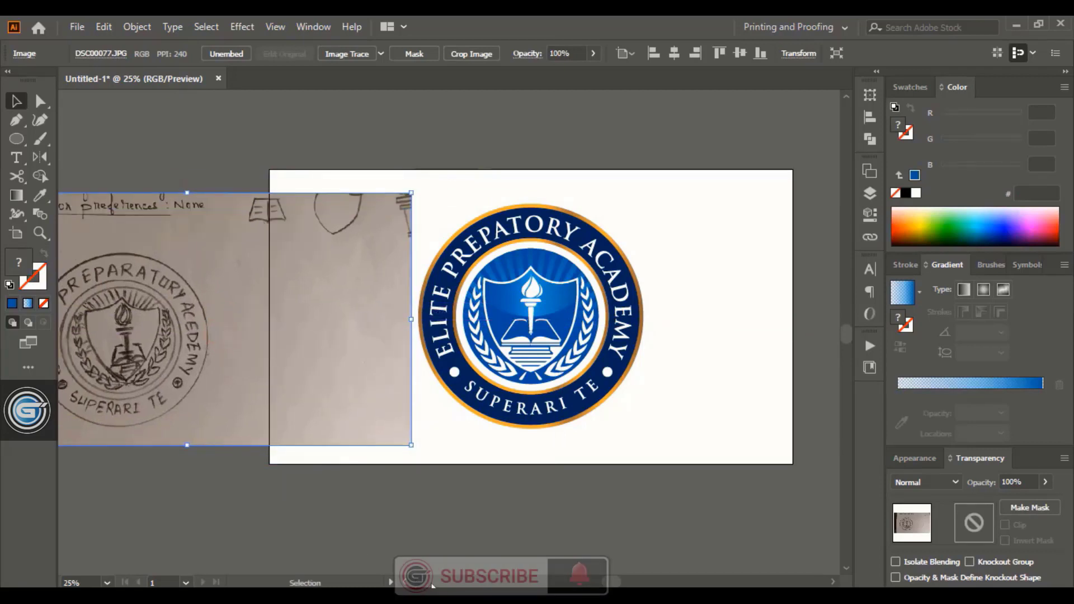
left_click_drag(611, 581, 607, 582)
scroll(636, 511, "left", 2)
left_click(635, 511)
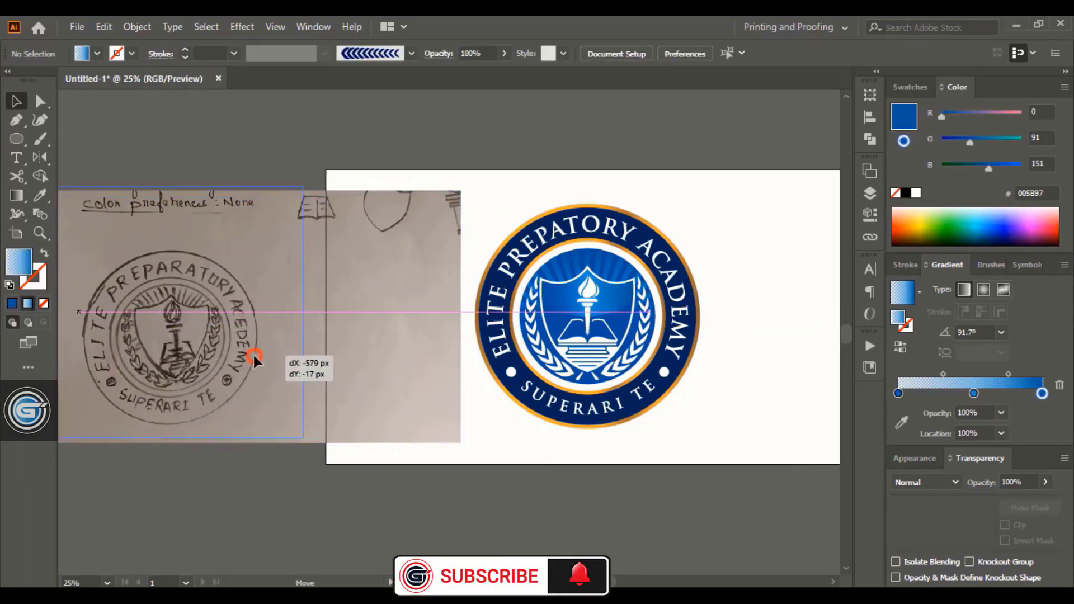